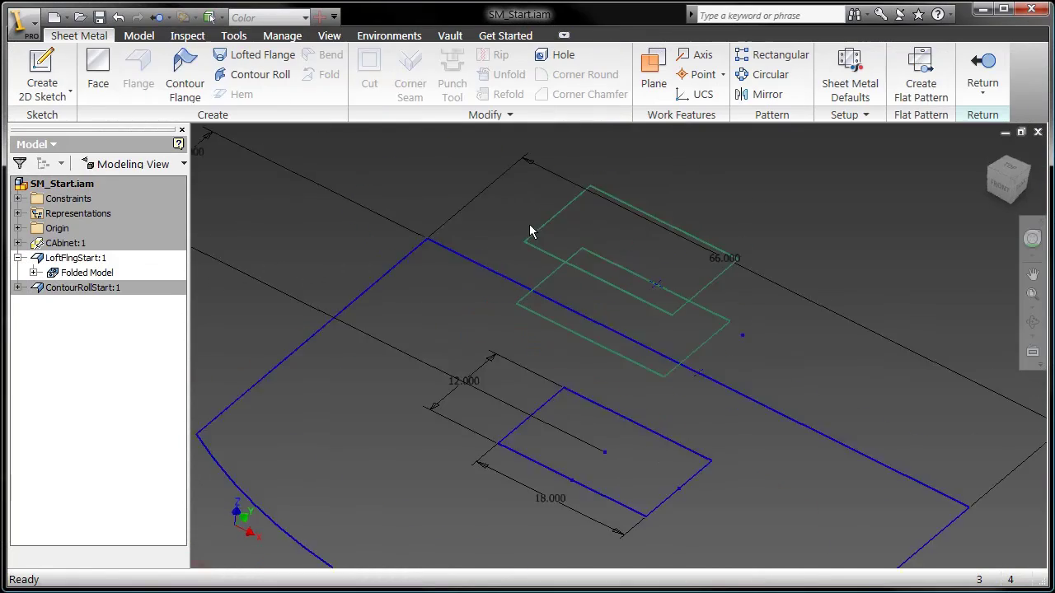
# Create a lofted flange between the curved hood outline and the lower green rectangle, and open its flat pattern.
pyautogui.click(222, 80)
pyautogui.click(590, 253)
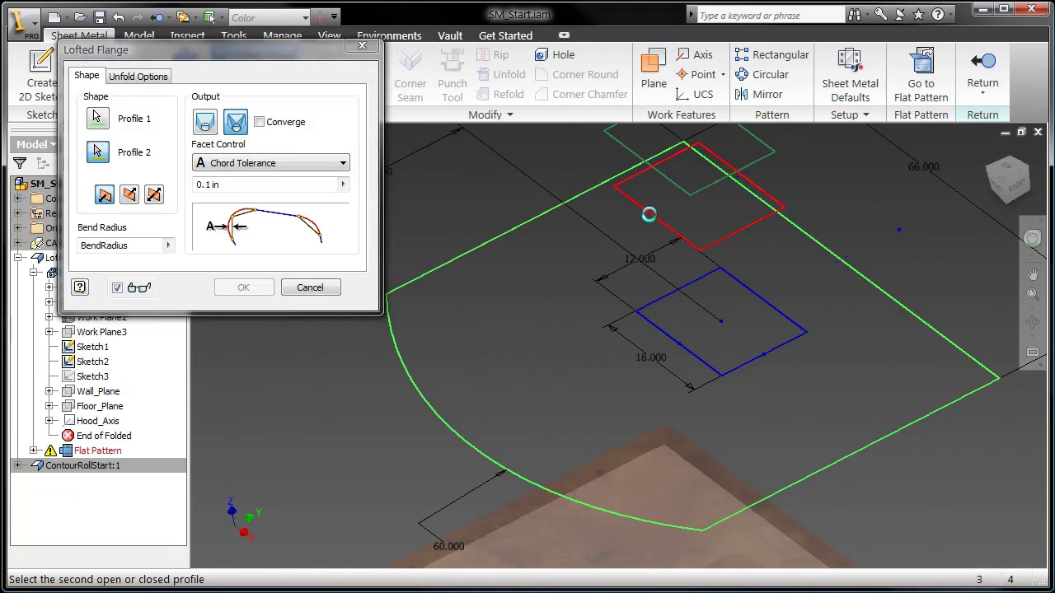
pyautogui.click(648, 214)
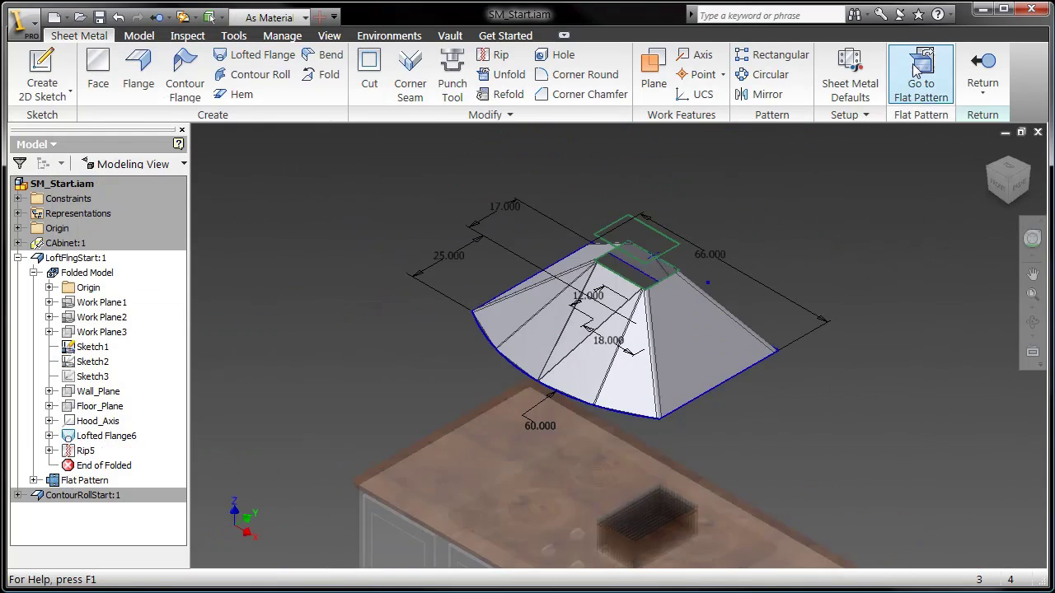
pyautogui.click(918, 72)
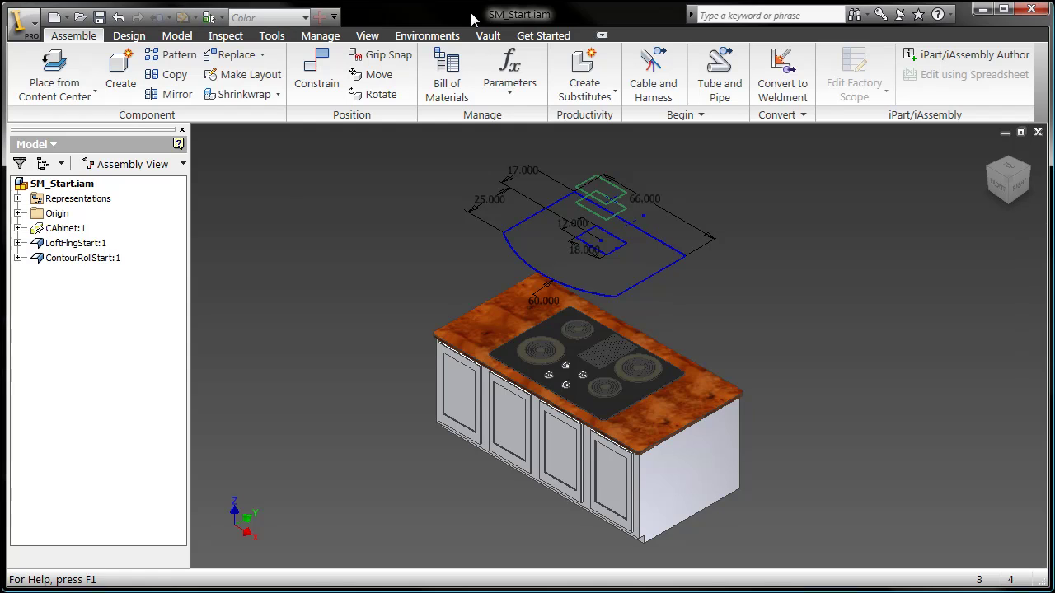
# Activate the LoftFlngStart:1 part for in-place editing within the assembly.
pyautogui.doubleClick(534, 215)
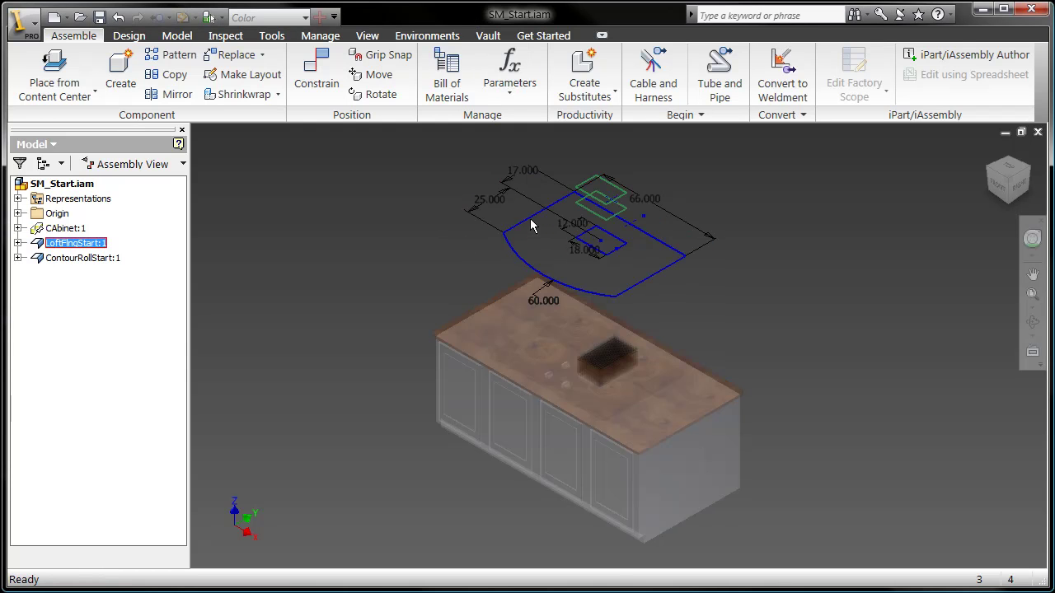
pyautogui.scroll(5, 529, 224)
pyautogui.scroll(-5, 529, 230)
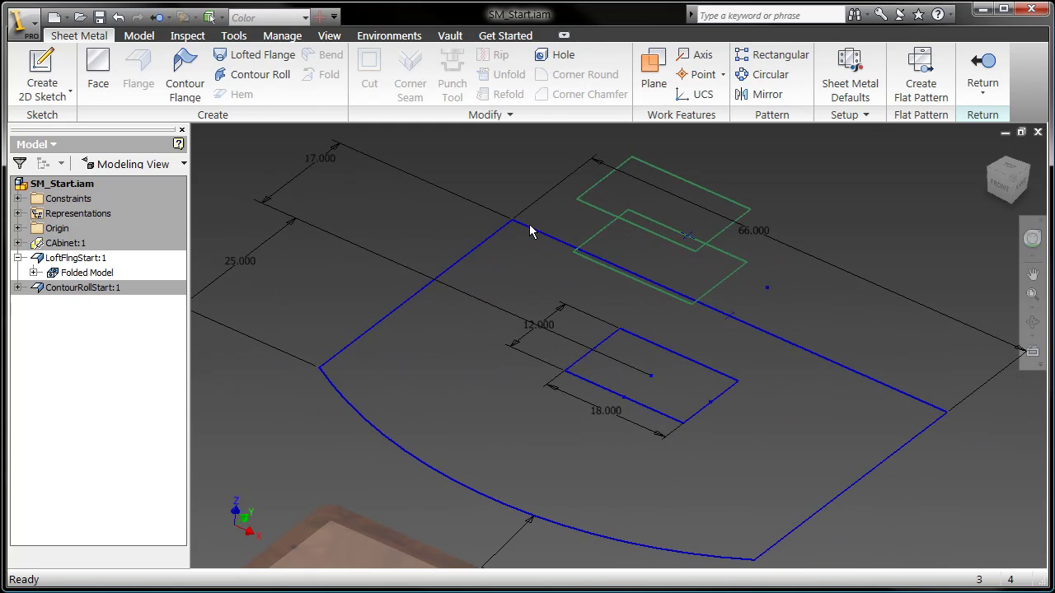
# Create a die-formed lofted flange from the curved hood outline to the lower green rectangle, with the material offset to the opposite side.
pyautogui.click(245, 56)
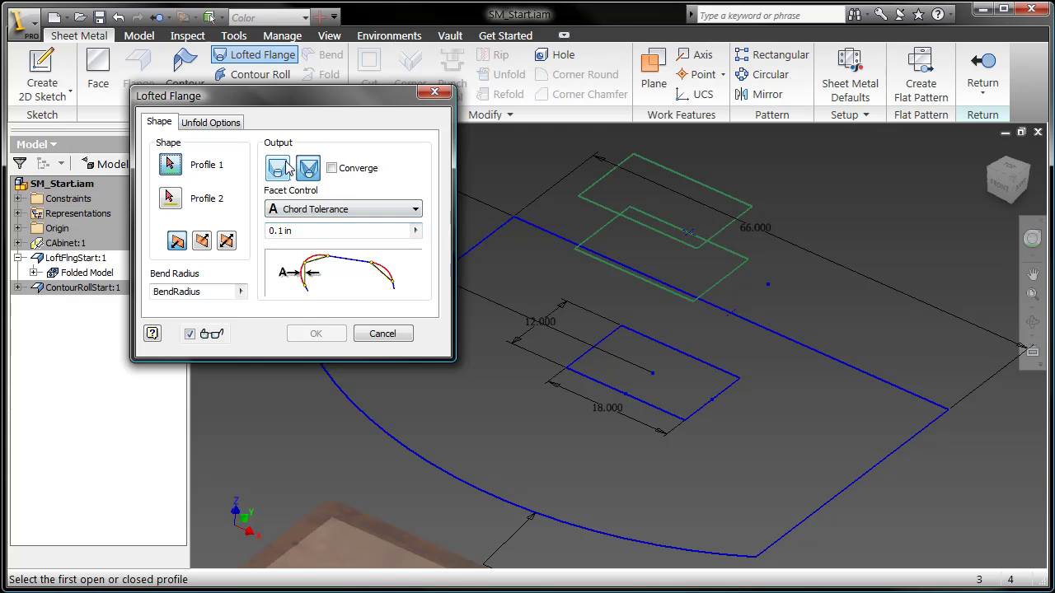
pyautogui.moveTo(292, 100); pyautogui.dragTo(220, 54)
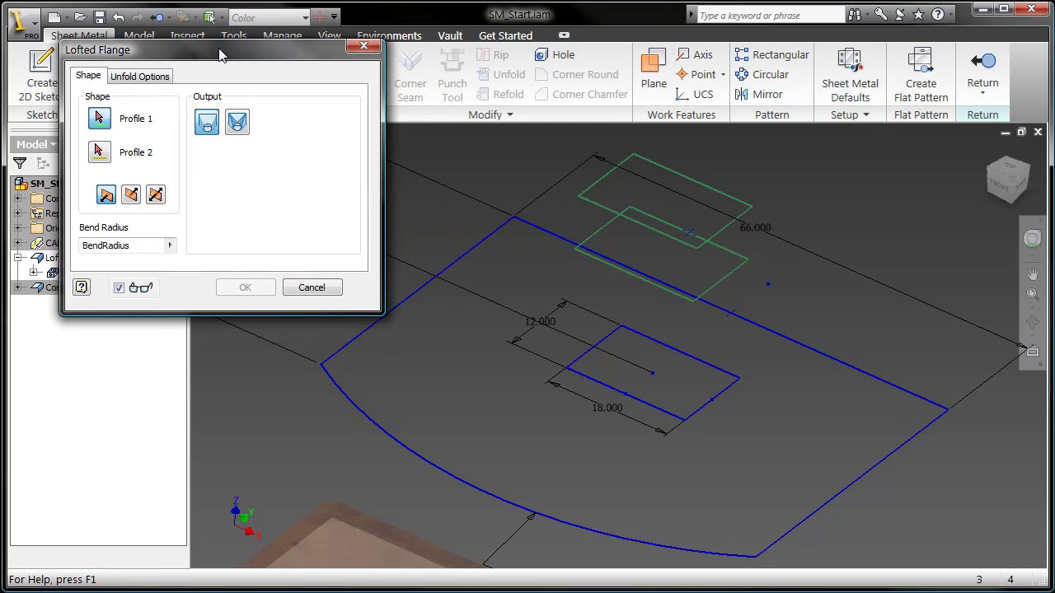
pyautogui.click(367, 423)
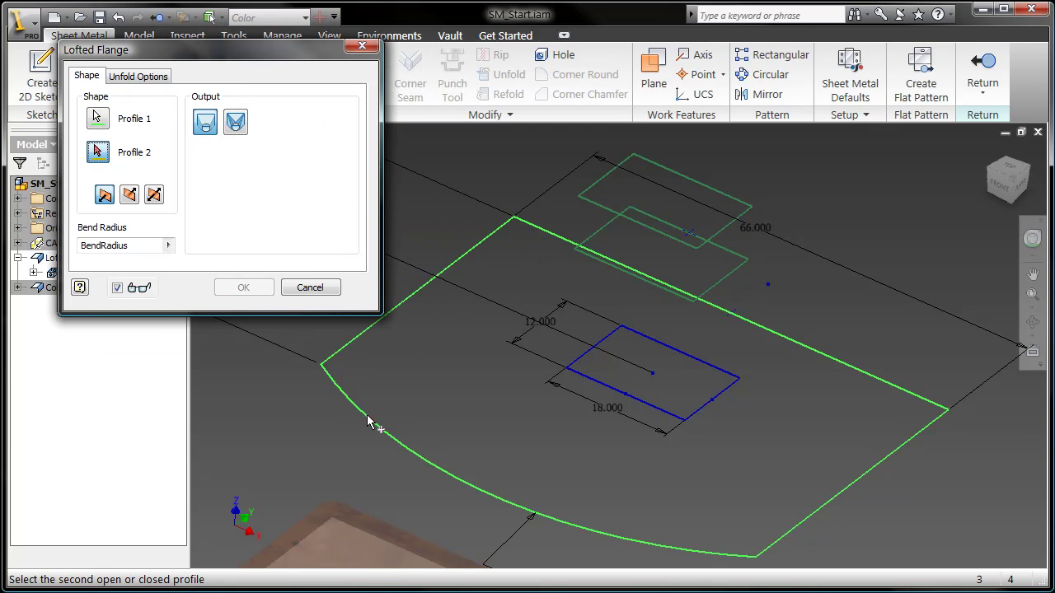
pyautogui.click(589, 253)
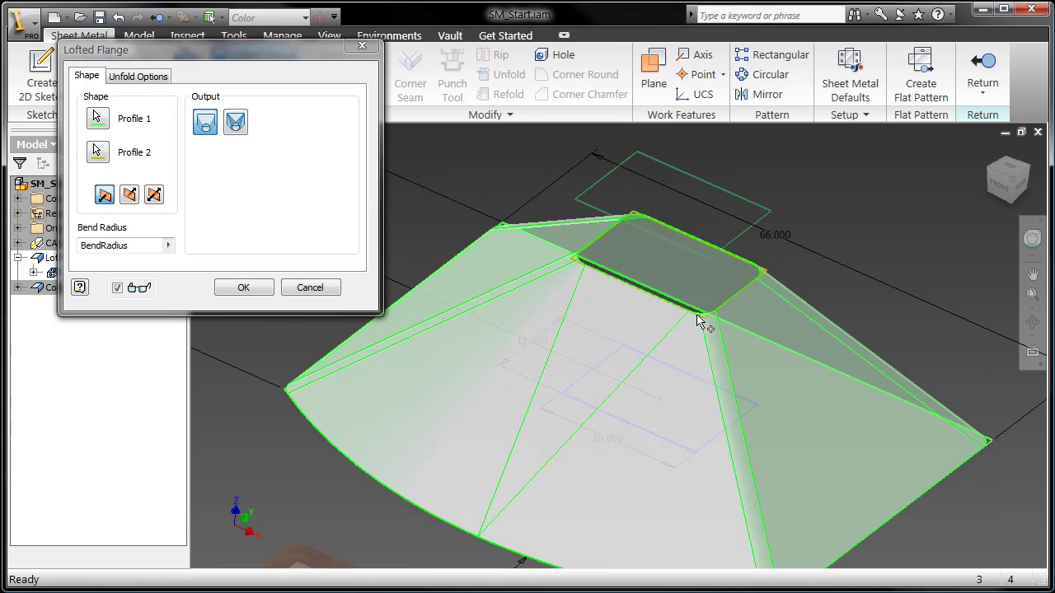
pyautogui.scroll(-5, 697, 314)
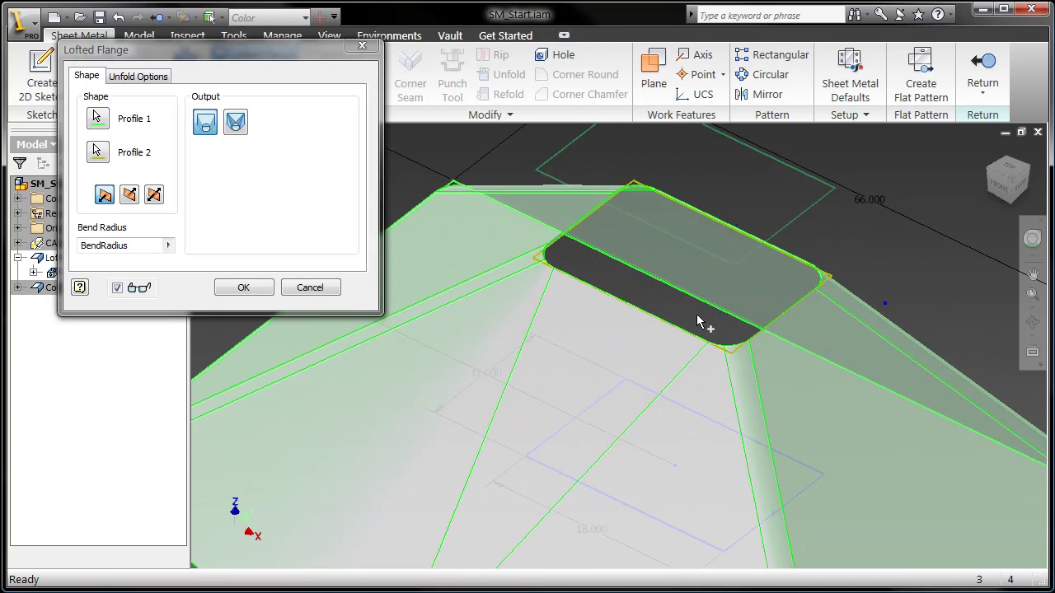
pyautogui.scroll(2, 697, 314)
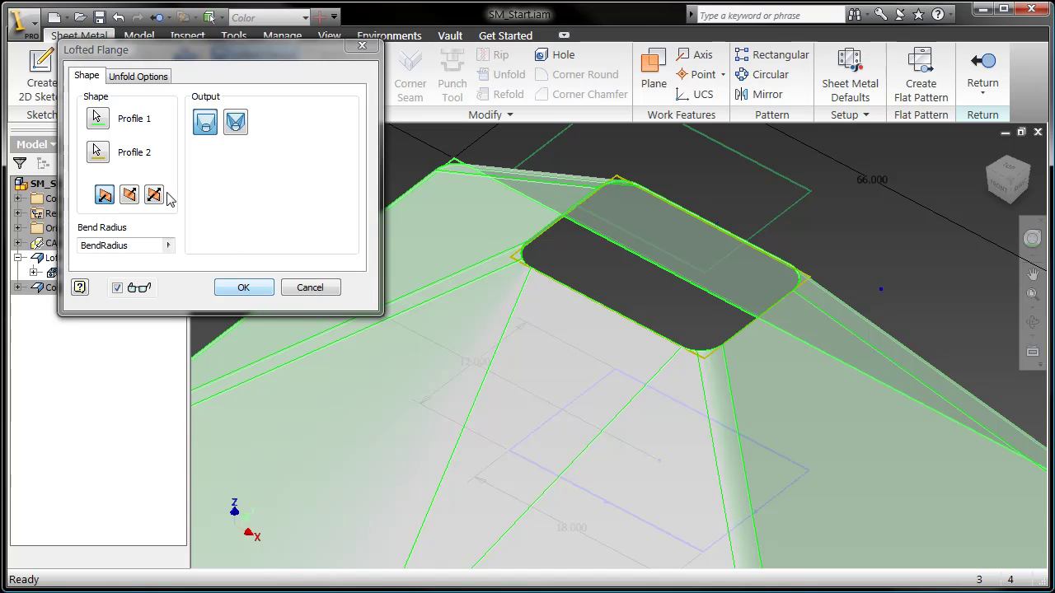
pyautogui.click(128, 197)
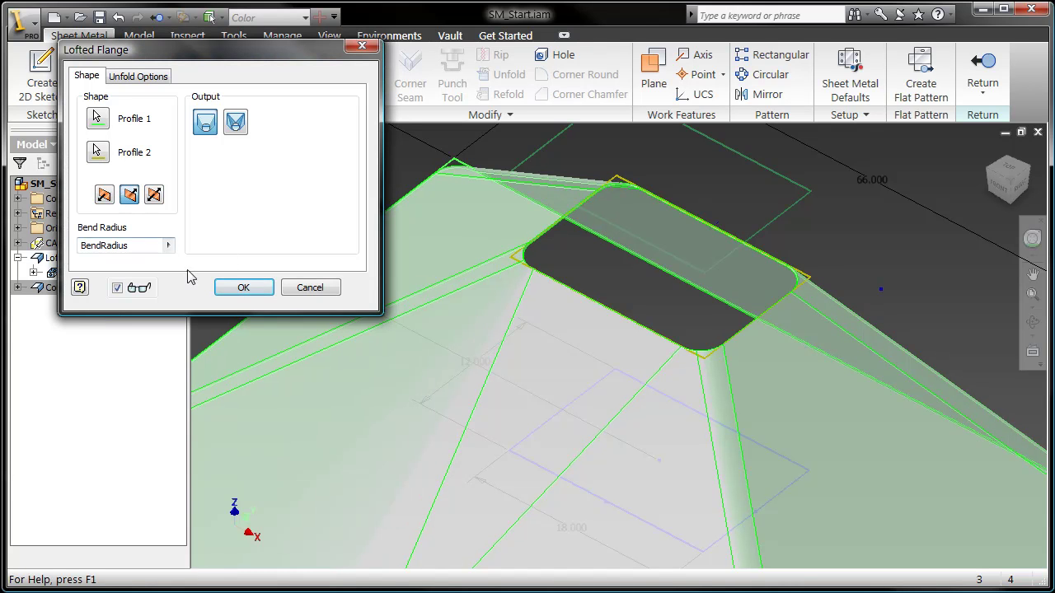
pyautogui.click(243, 287)
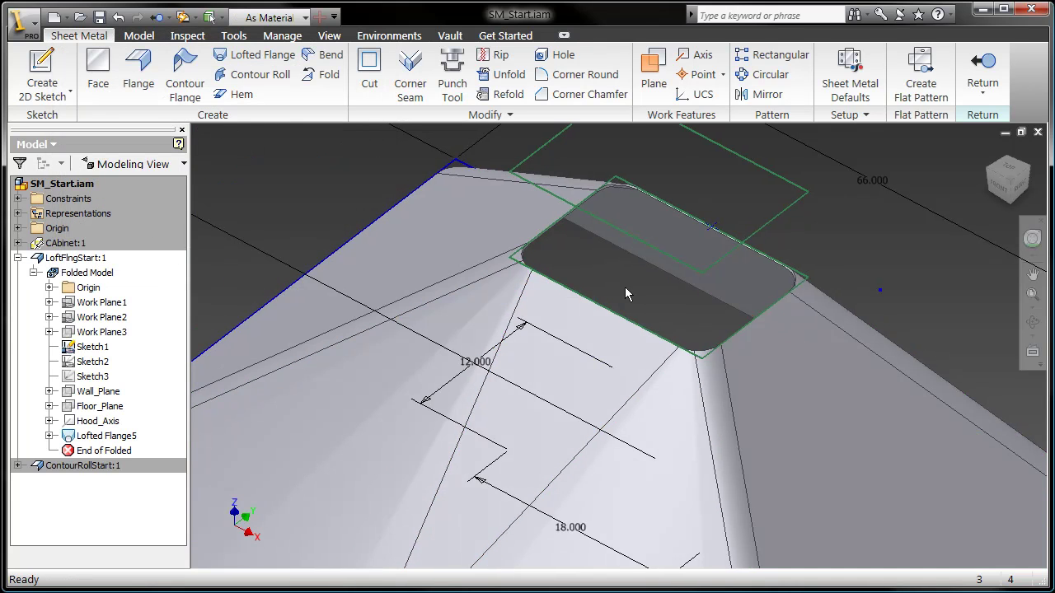
# Rip the hood's flat back face with a Single Point rip at the sketch point on its lower edge, using GapSize as the gap.
pyautogui.scroll(-10, 621, 291)
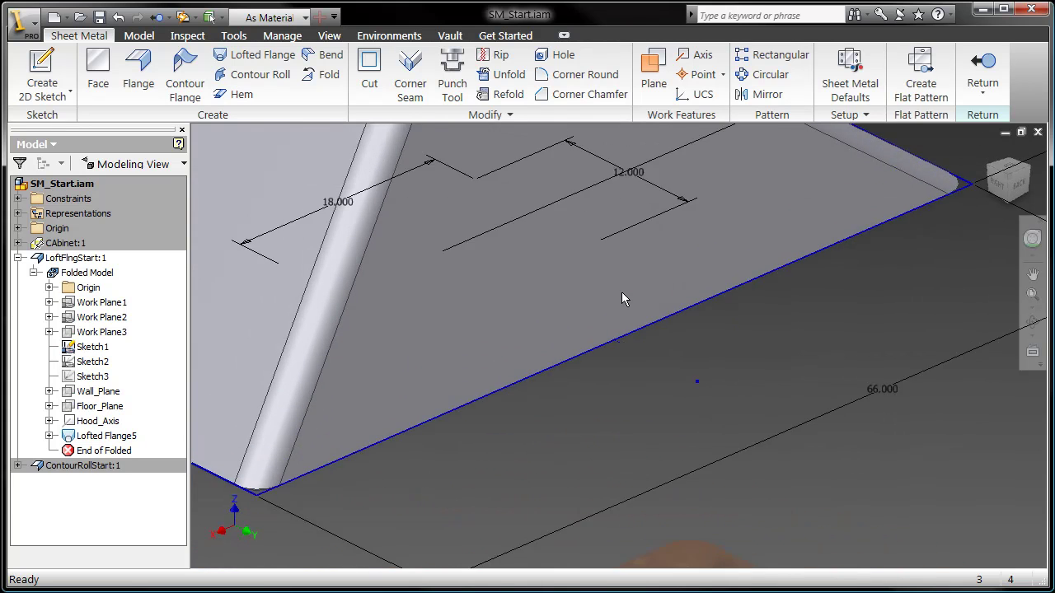
pyautogui.scroll(4, 621, 292)
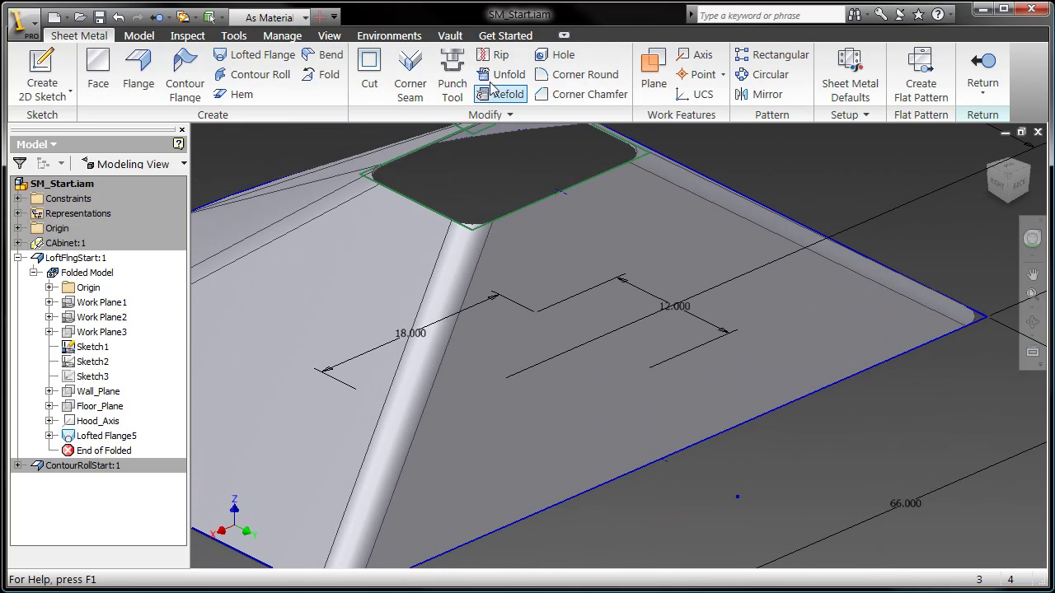
pyautogui.click(497, 55)
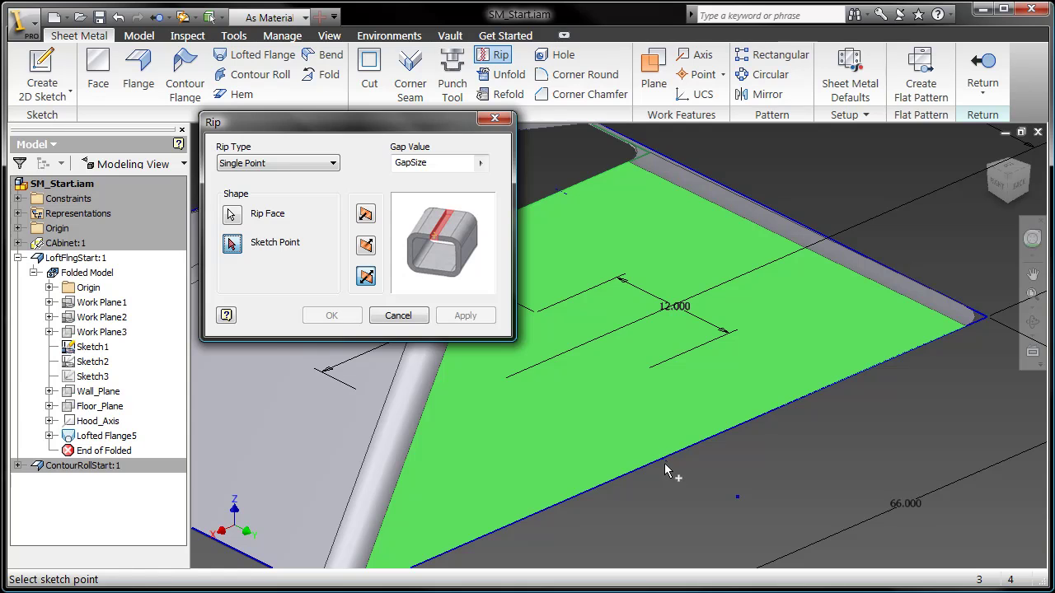
pyautogui.click(662, 458)
pyautogui.click(349, 318)
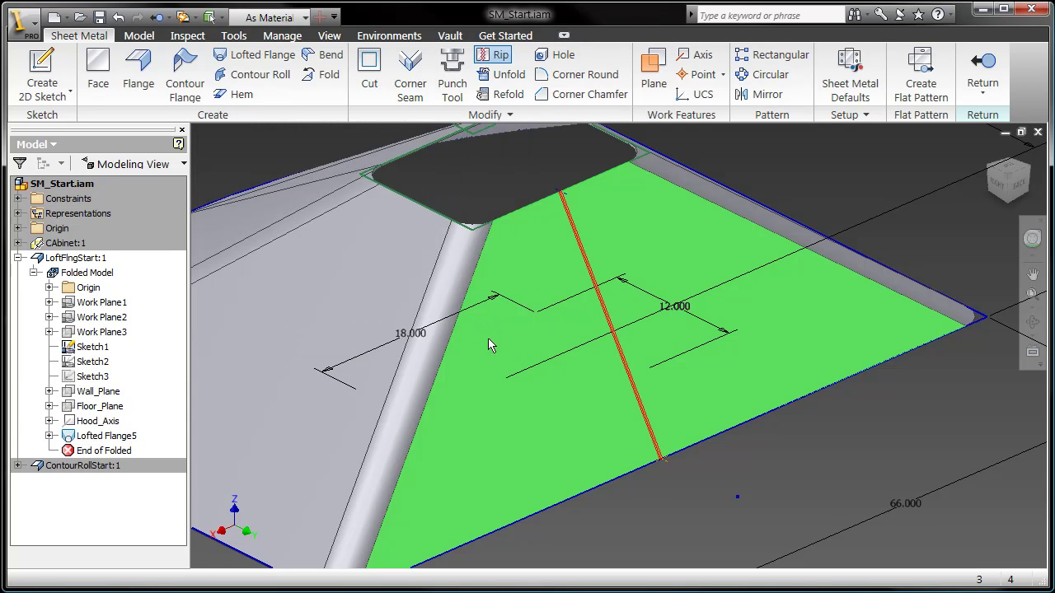
# Create the hood's flat pattern and inspect its bend lines in the front view.
pyautogui.keyDown('shift'); pyautogui.moveTo(490, 356); pyautogui.dragTo(487, 354, button='middle'); pyautogui.keyUp('shift')
pyautogui.scroll(3, 494, 333)
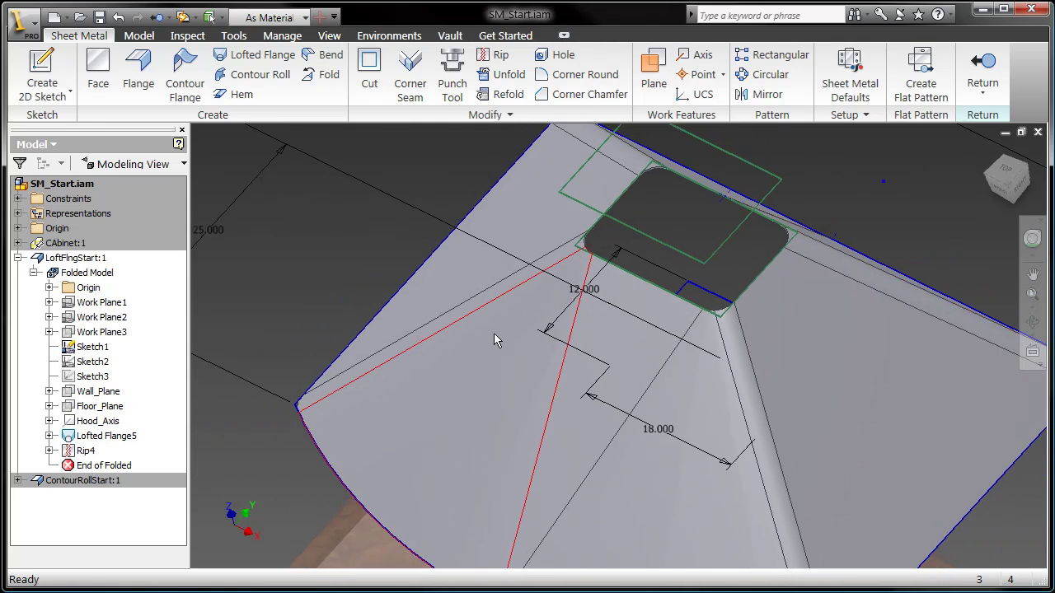
pyautogui.click(920, 76)
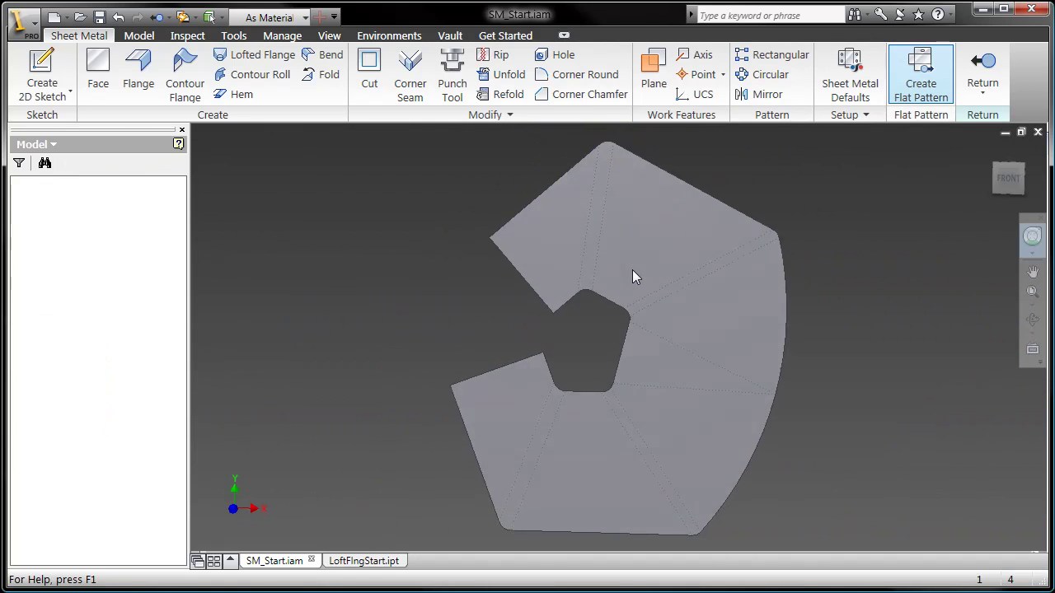
pyautogui.click(993, 191)
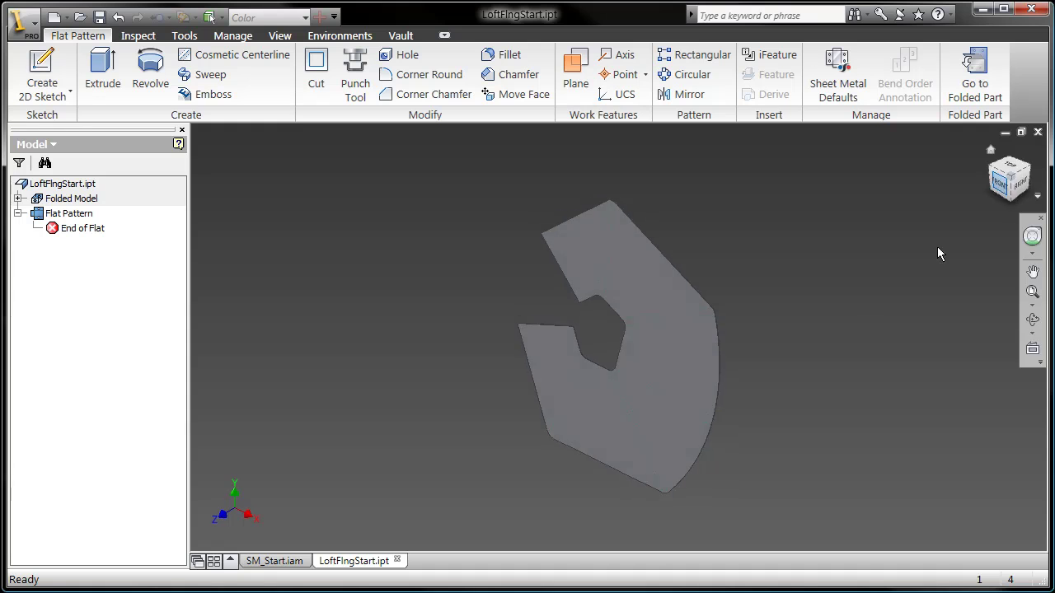
pyautogui.scroll(-4, 618, 365)
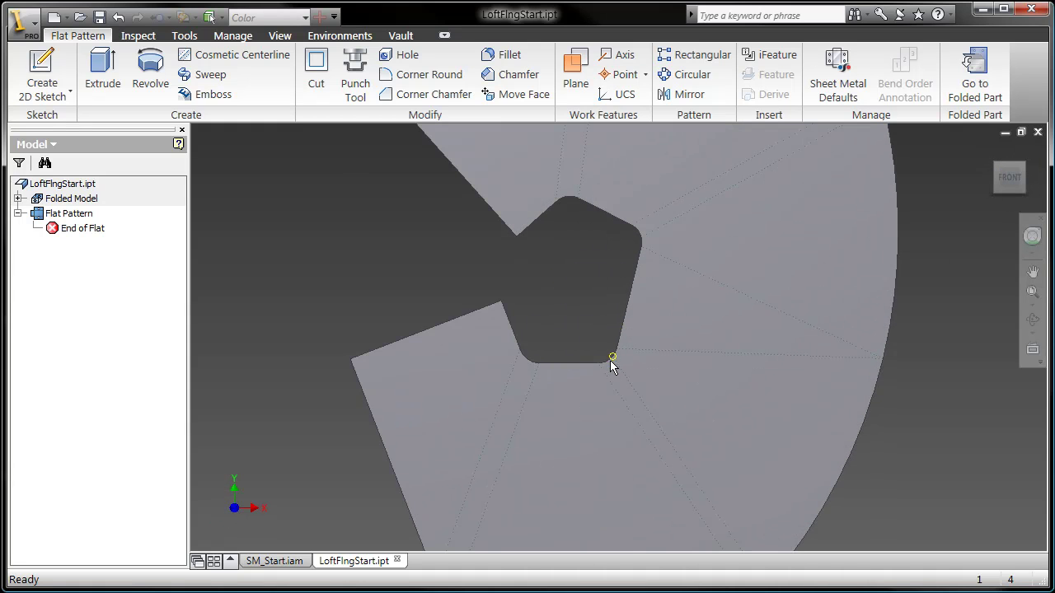
pyautogui.scroll(4, 573, 294)
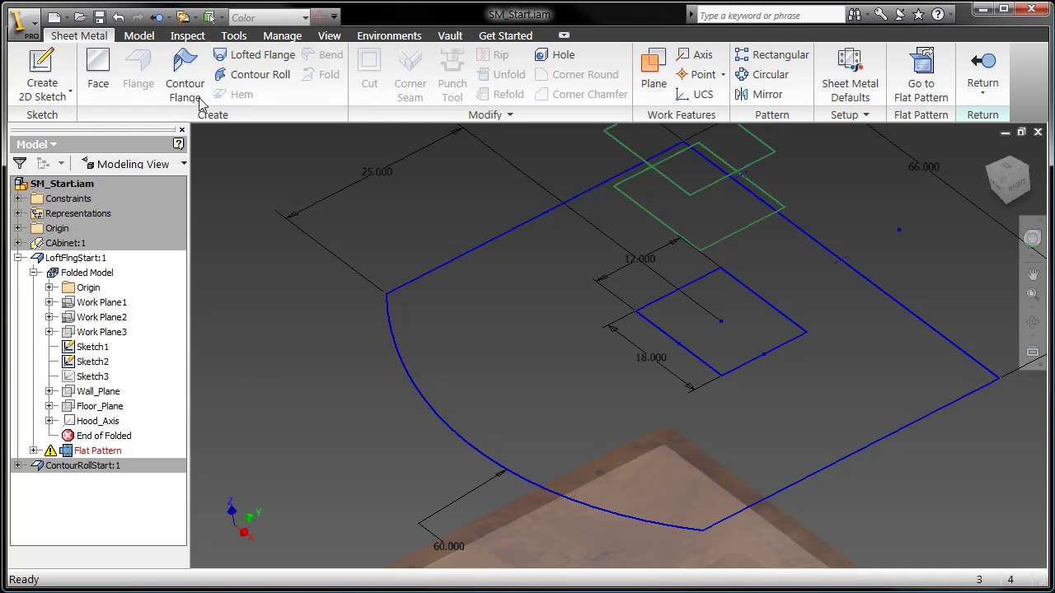
# Set up a press-brake lofted flange from the curved outline to the lower green rectangle, with 0.1 in Chord Tolerance and the opposite offset side.
pyautogui.click(262, 58)
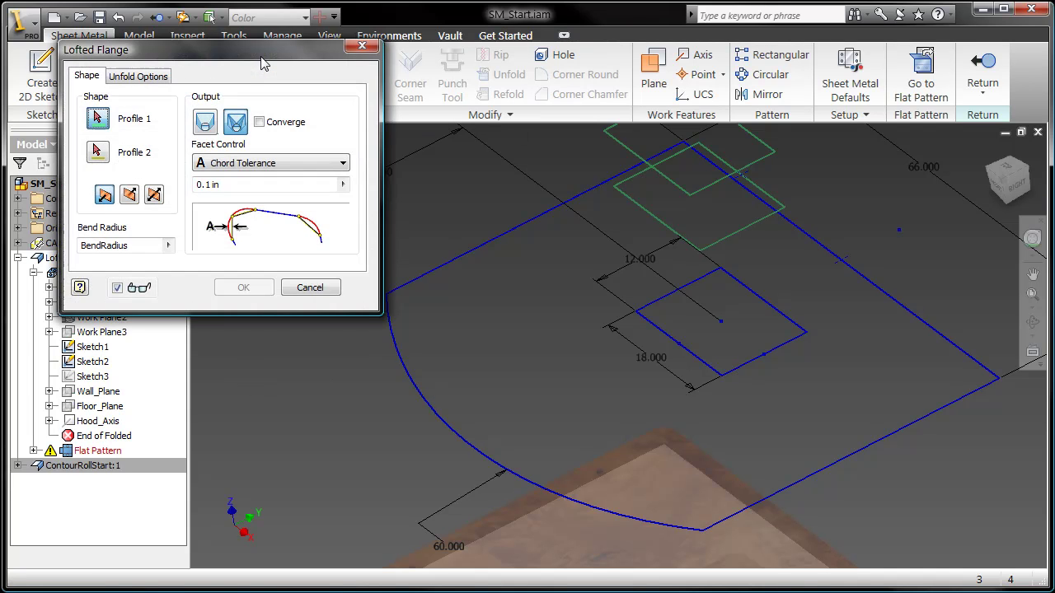
pyautogui.click(437, 424)
pyautogui.click(649, 214)
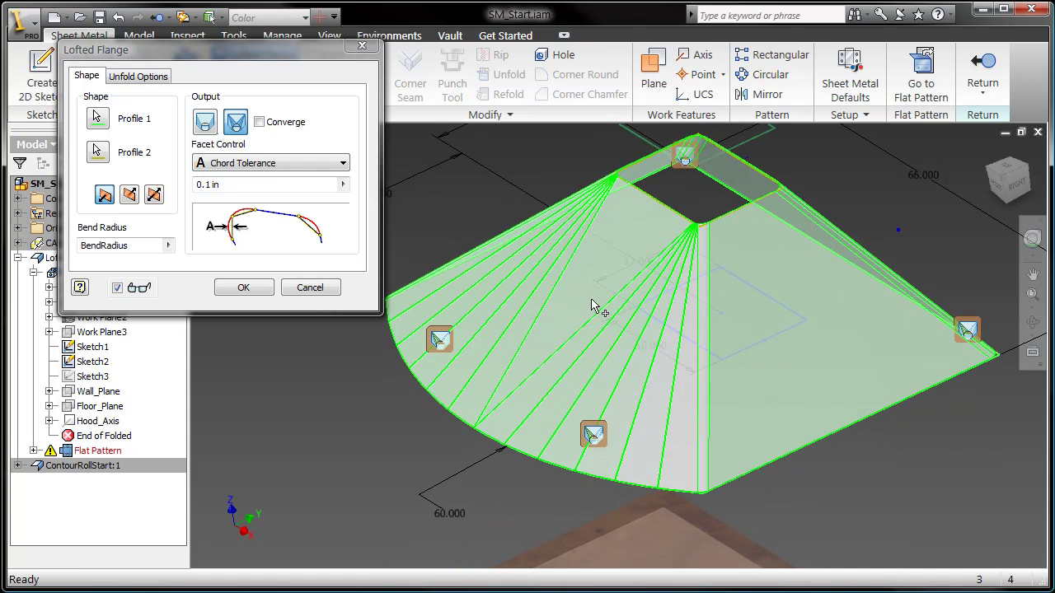
pyautogui.click(130, 195)
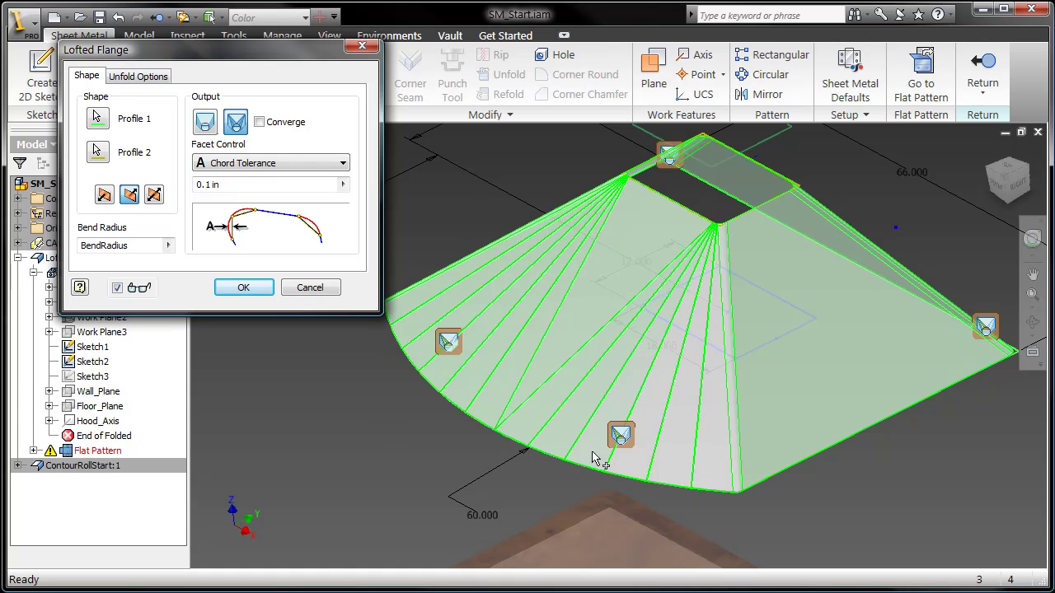
# Override the bend zone on the curved front nearest the right side wall with a Facet Angle of 15 deg.
pyautogui.click(619, 439)
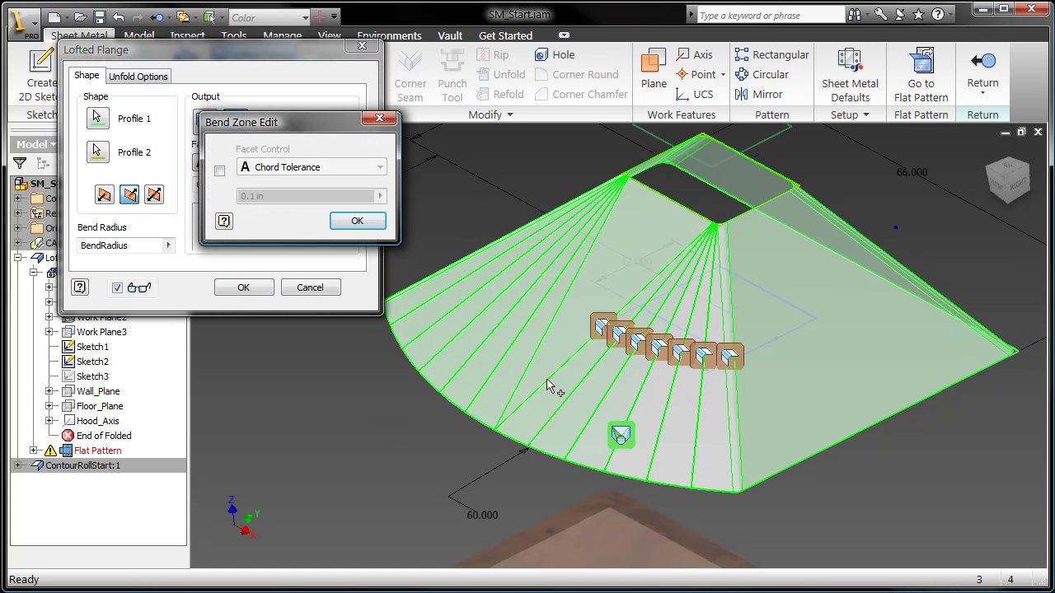
pyautogui.click(219, 170)
pyautogui.click(309, 167)
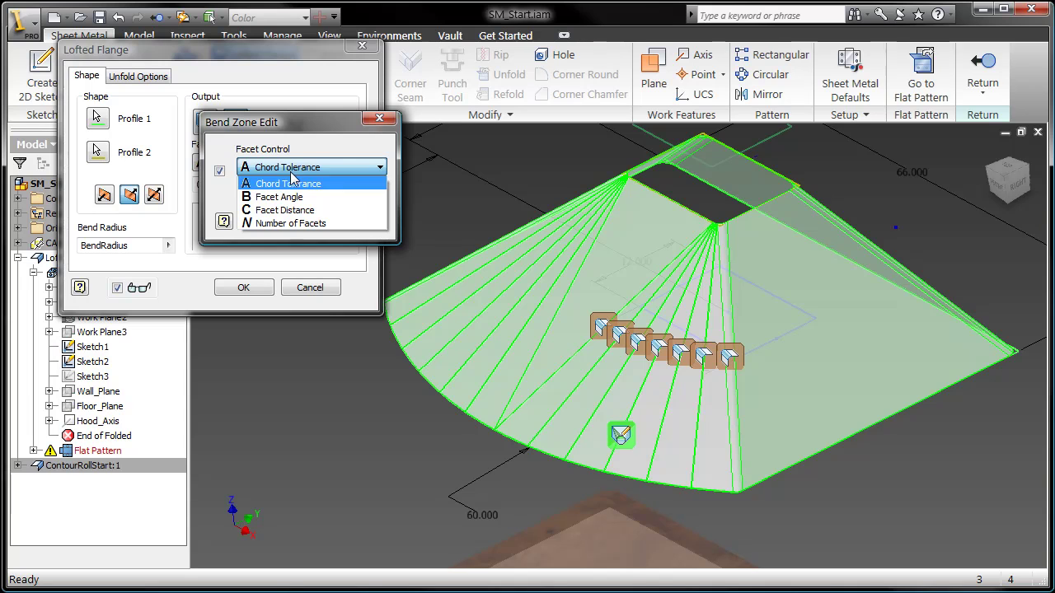
pyautogui.click(280, 197)
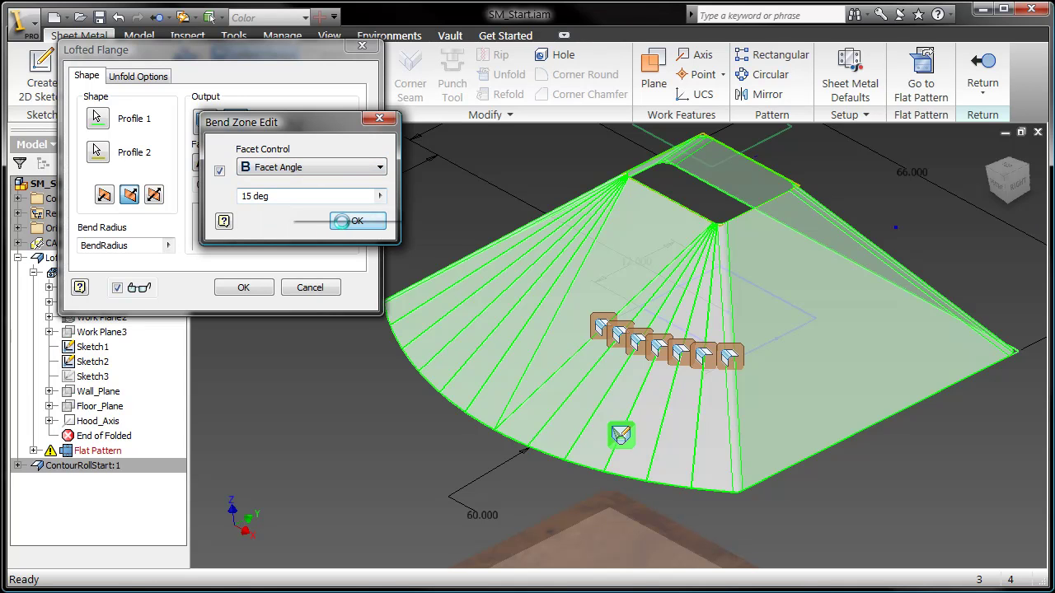
pyautogui.click(348, 224)
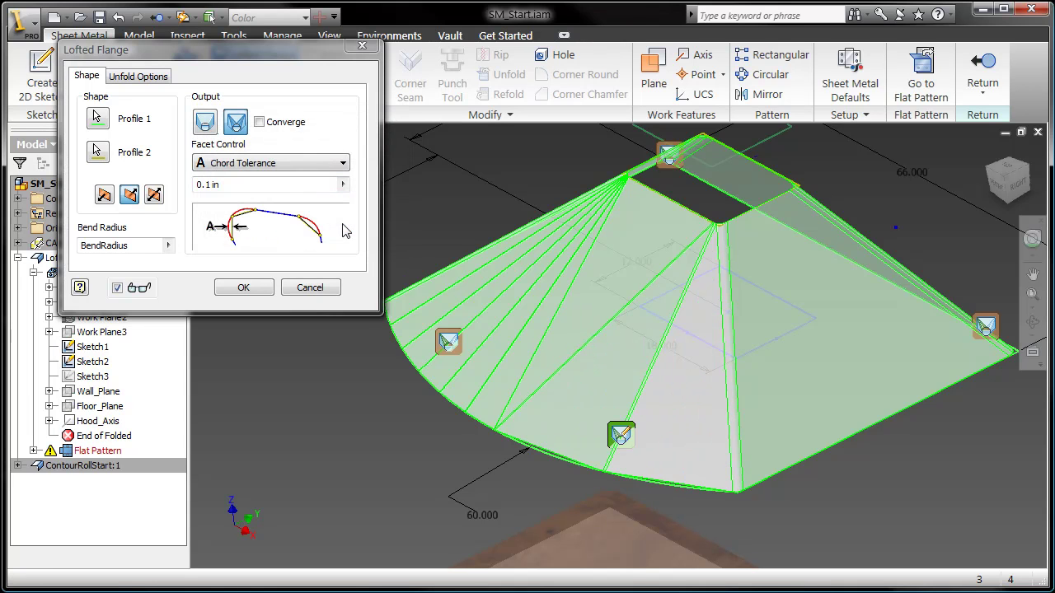
# Override the other curved front bend zone, nearest the left side wall, with a Facet Angle of 15 deg.
pyautogui.click(449, 344)
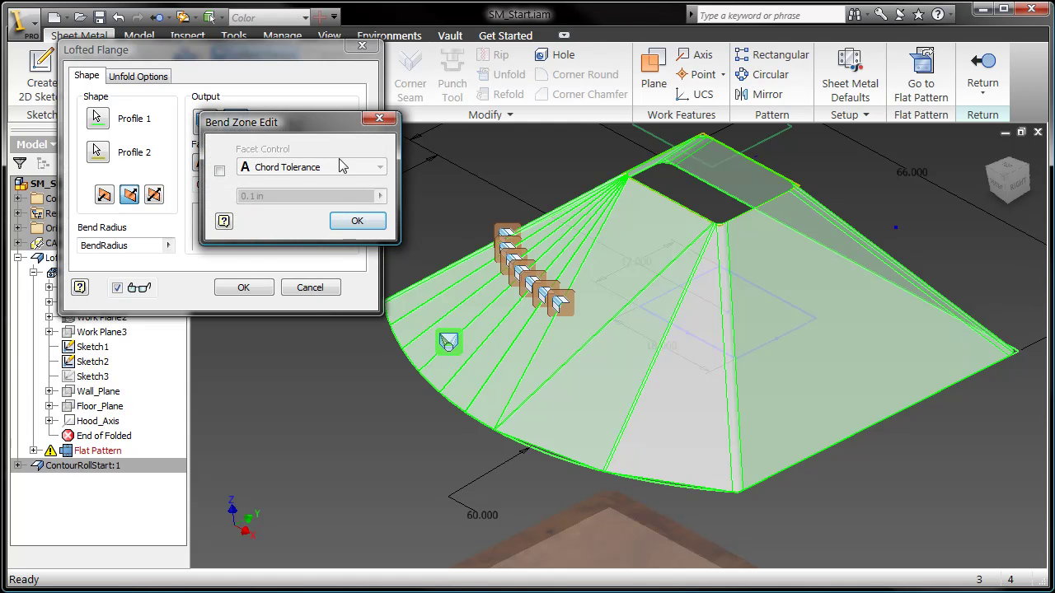
pyautogui.click(221, 171)
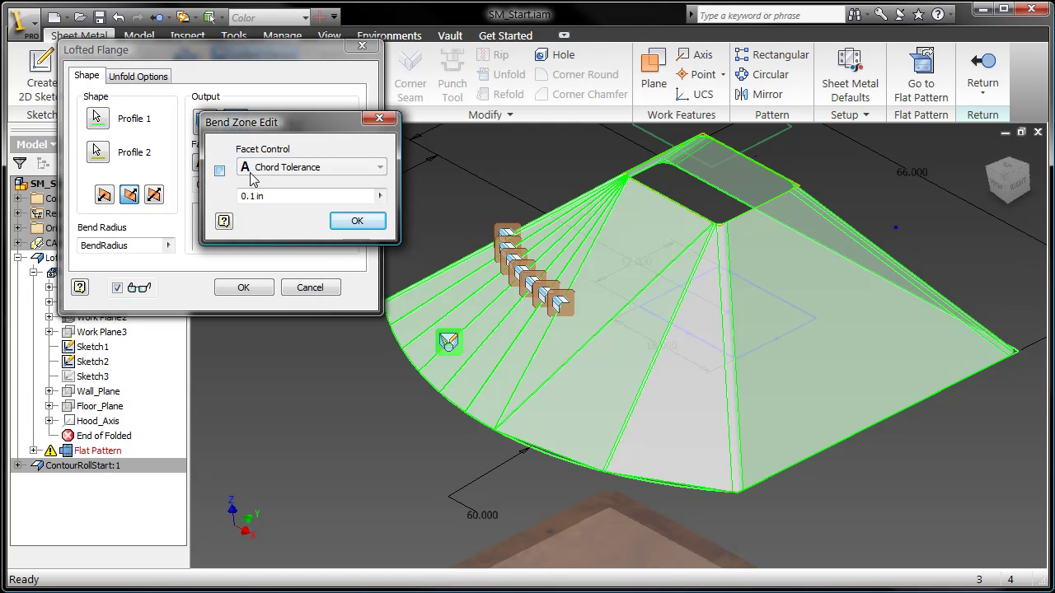
pyautogui.click(282, 170)
pyautogui.click(285, 198)
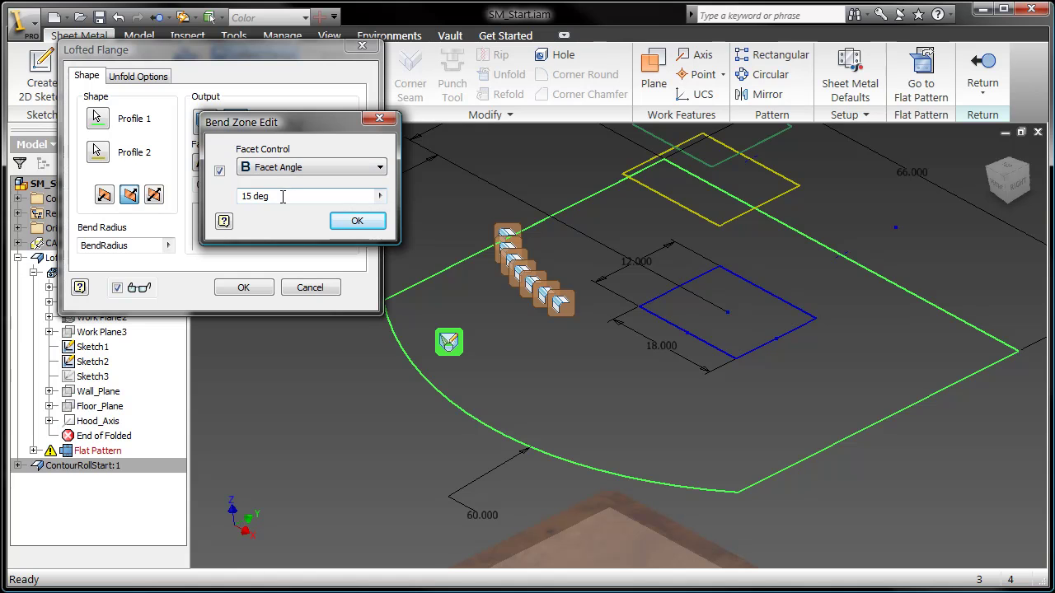
pyautogui.click(345, 223)
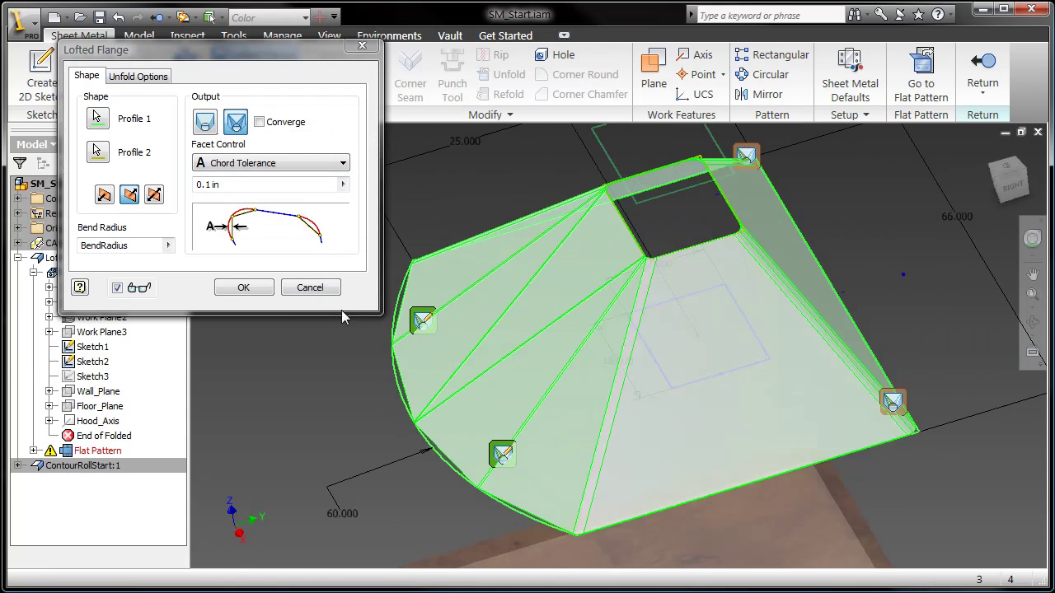
# Override the bend zone at the back corner beside the right side wall with a Number of Facets of 1.
pyautogui.keyDown('shift'); pyautogui.moveTo(416, 373); pyautogui.dragTo(752, 466, button='middle'); pyautogui.keyUp('shift')
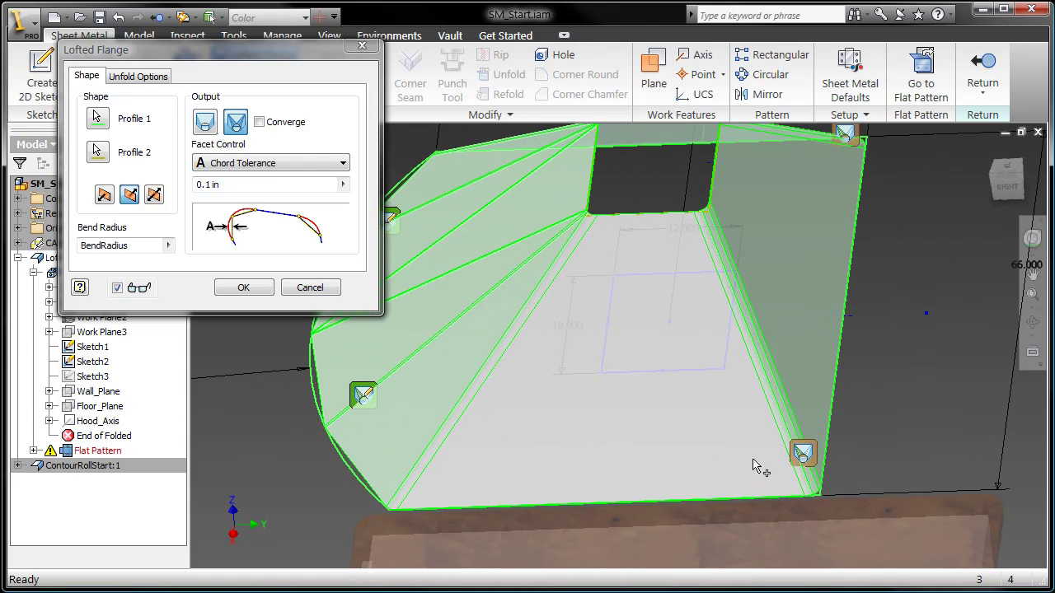
pyautogui.click(802, 458)
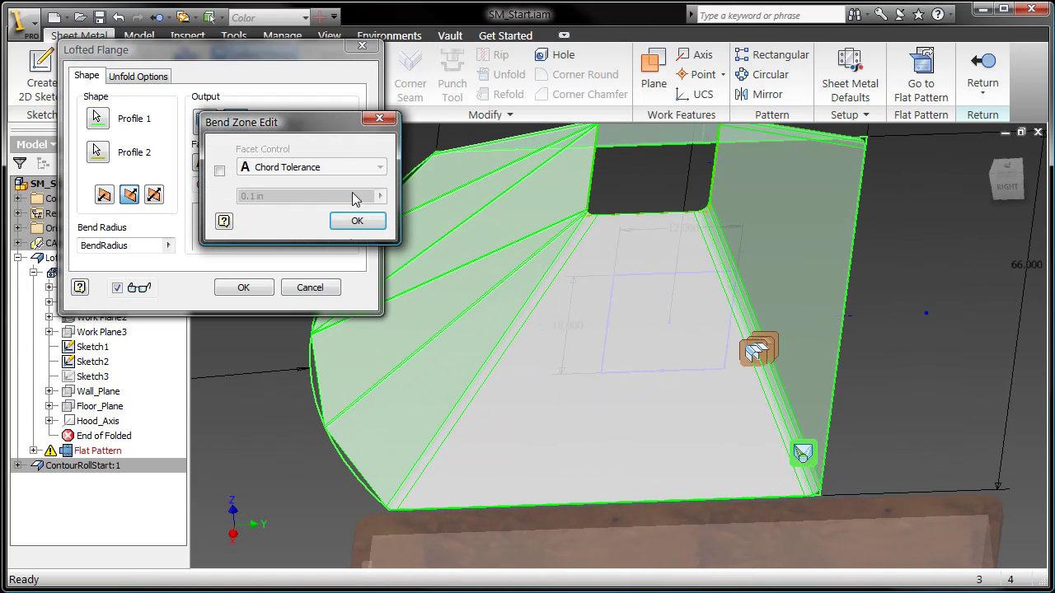
pyautogui.click(220, 170)
pyautogui.click(285, 167)
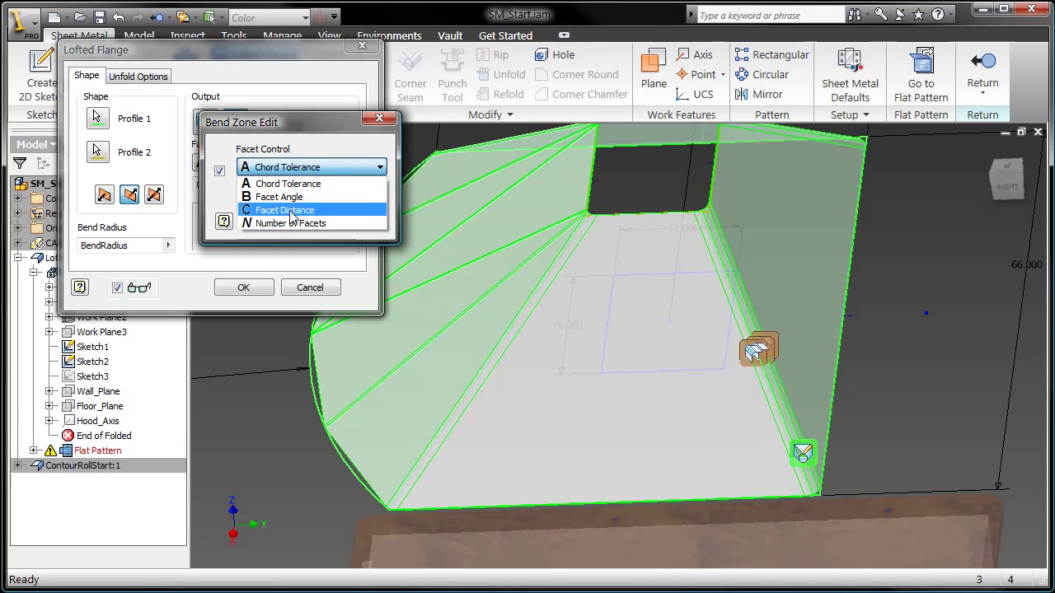
pyautogui.click(296, 221)
pyautogui.click(269, 195)
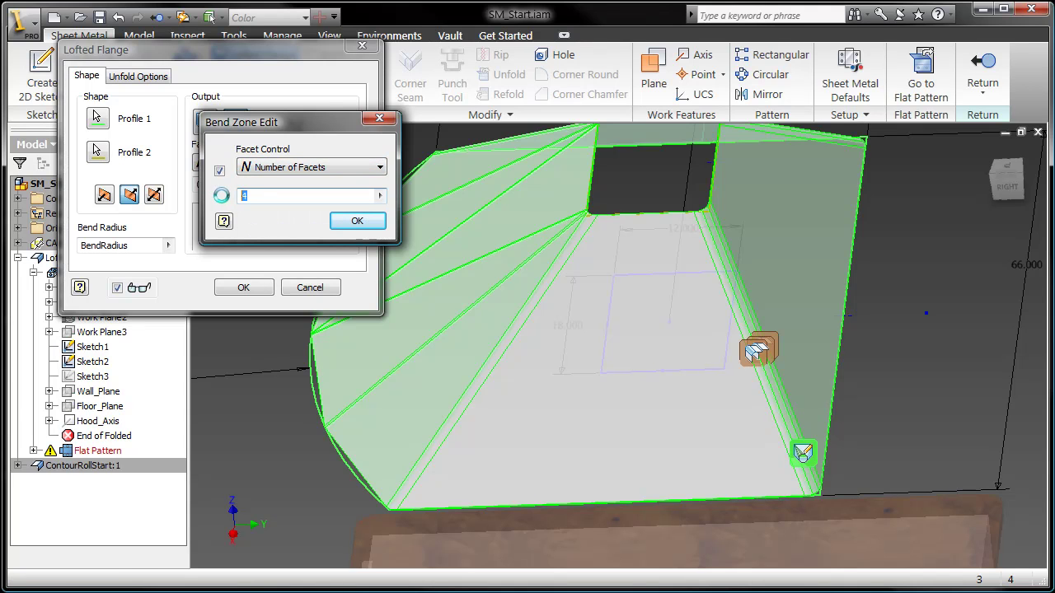
pyautogui.write('1')
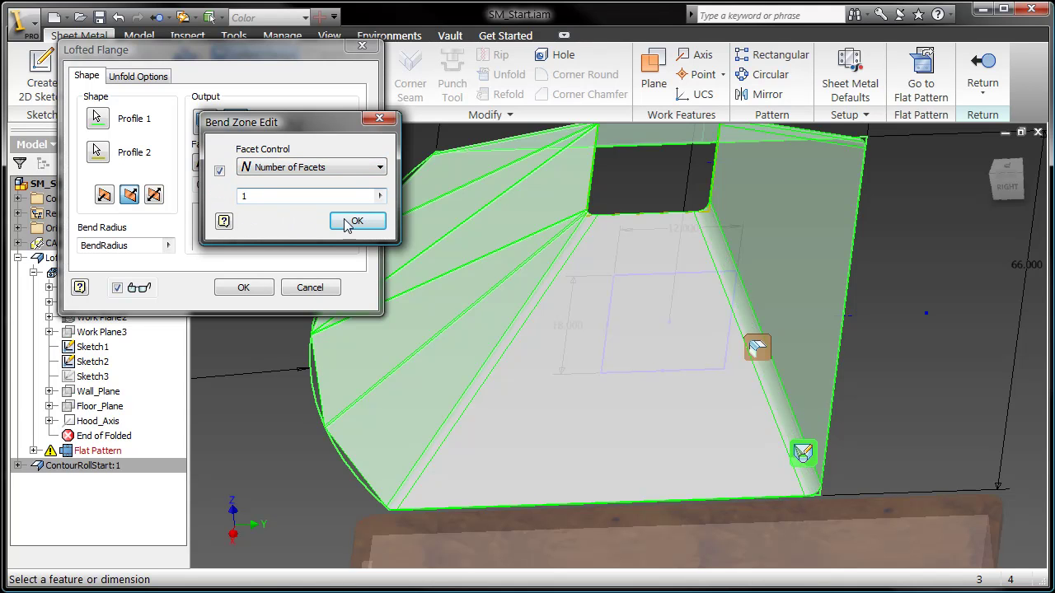
pyautogui.click(356, 223)
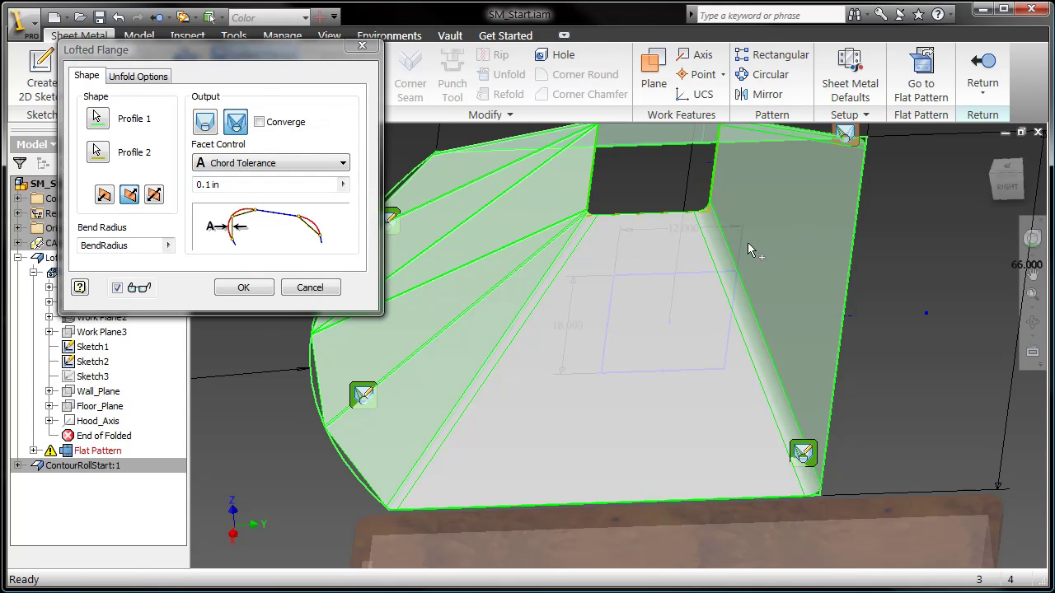
# Override the bend zone at the back corner beside the left side wall with a Number of Facets of 1 and create the lofted flange.
pyautogui.press('F5')
pyautogui.click(896, 254)
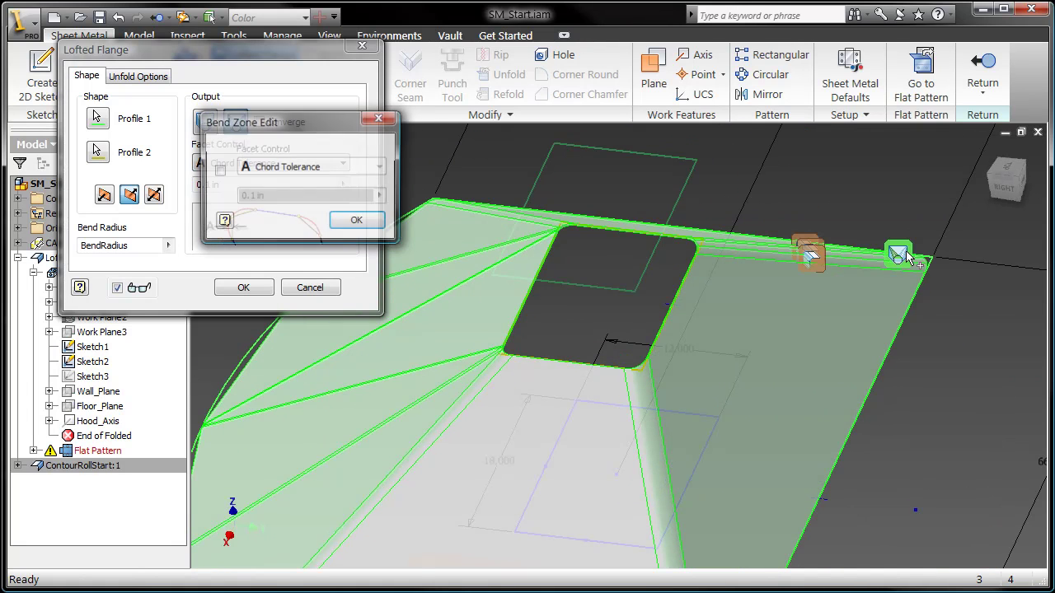
pyautogui.click(220, 171)
pyautogui.click(272, 167)
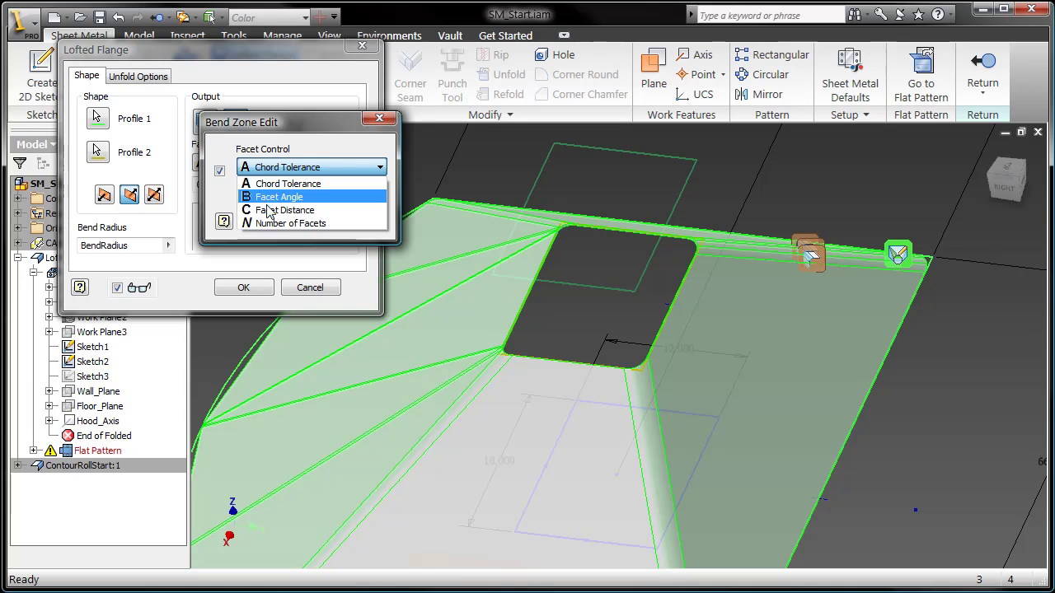
pyautogui.click(267, 224)
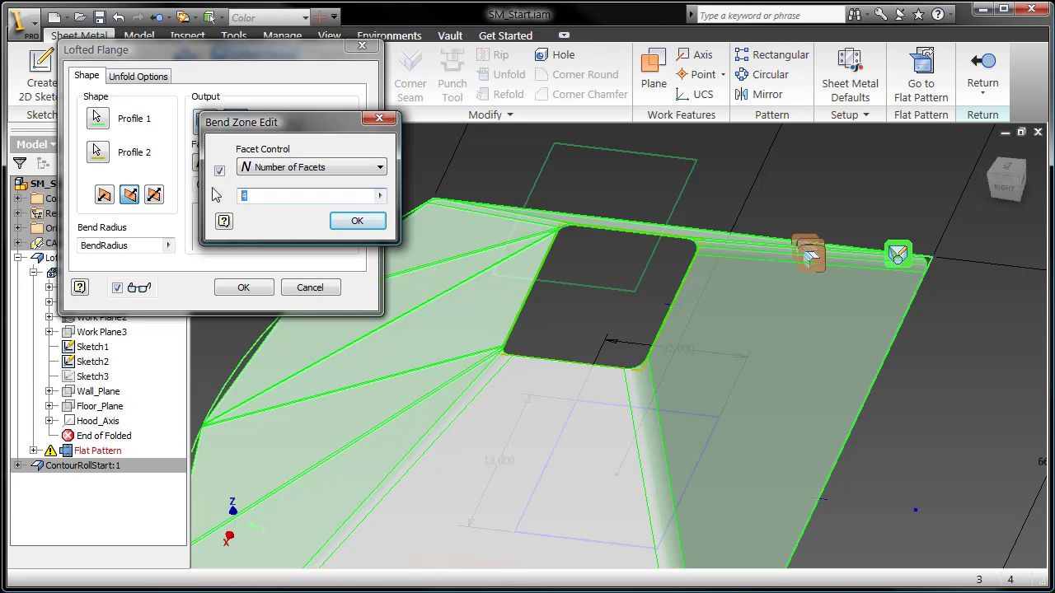
pyautogui.write('1')
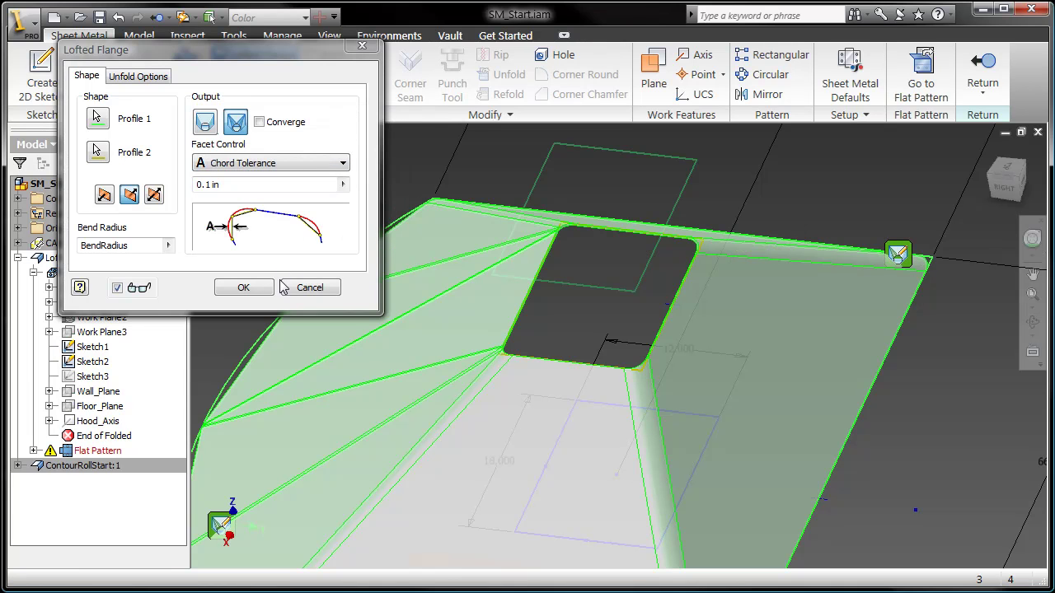
pyautogui.click(240, 288)
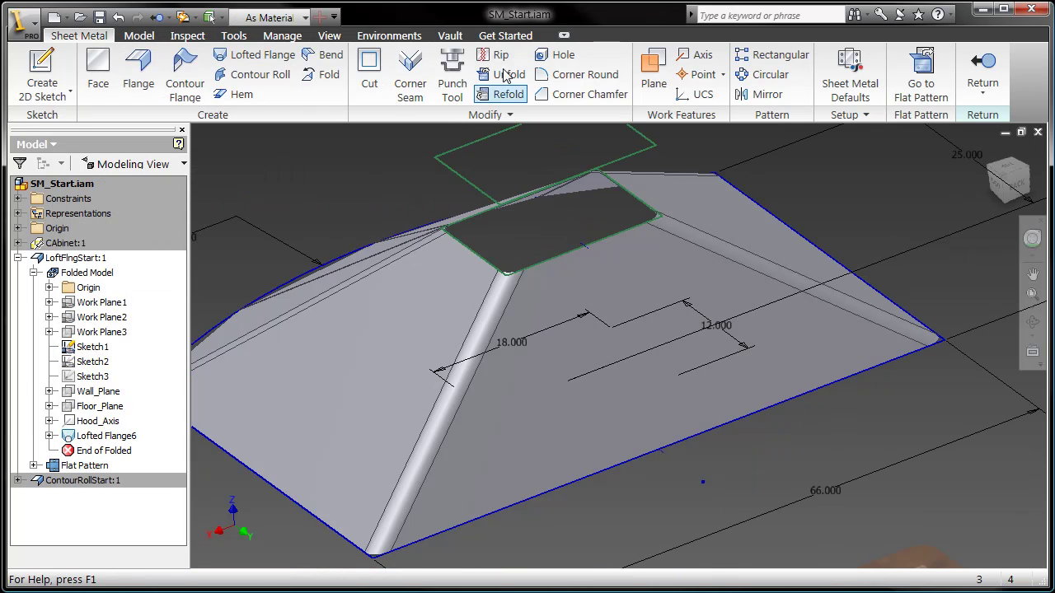
# Cut a Single Point rip through the hood's back wall at the sketch point on its lower edge, using the GapSize gap.
pyautogui.click(500, 55)
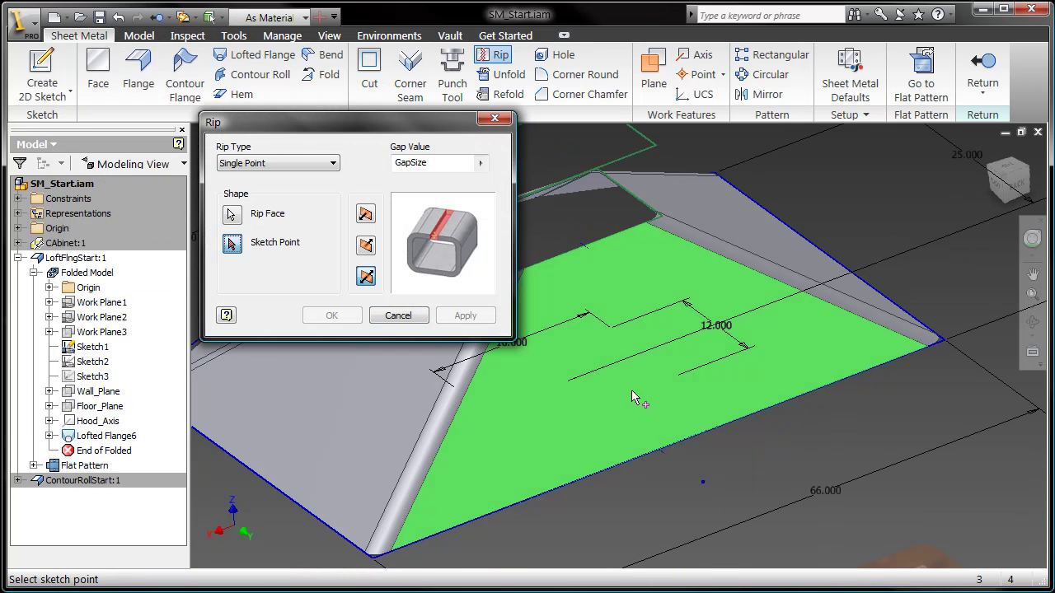
pyautogui.click(666, 449)
pyautogui.click(332, 316)
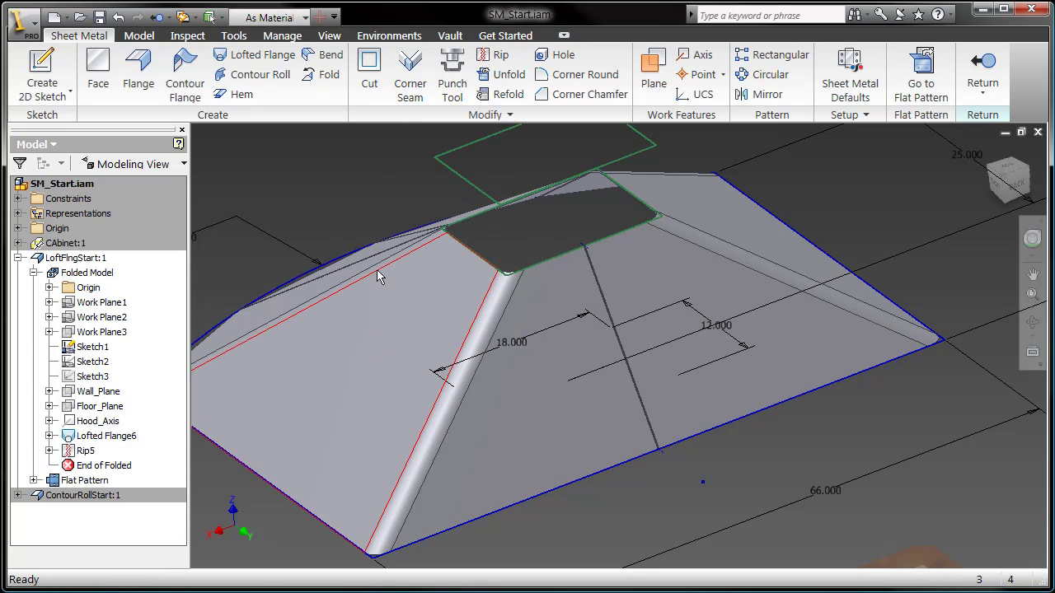
# Examine the ripped hood and the bend lines in its flat pattern, and return to the folded part.
pyautogui.rightClick(349, 175)
pyautogui.click(391, 359)
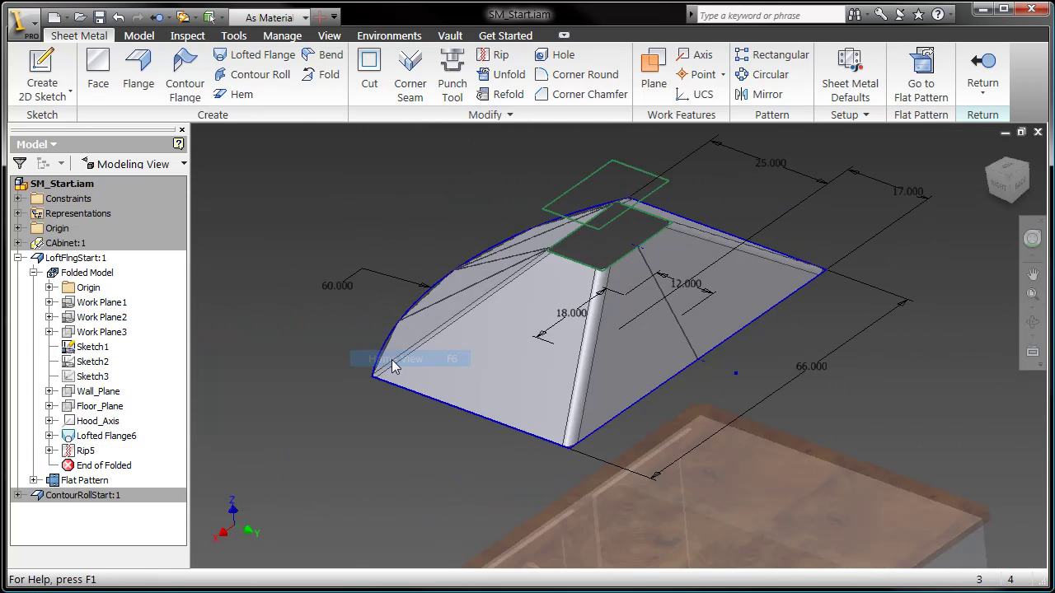
pyautogui.scroll(-3, 577, 221)
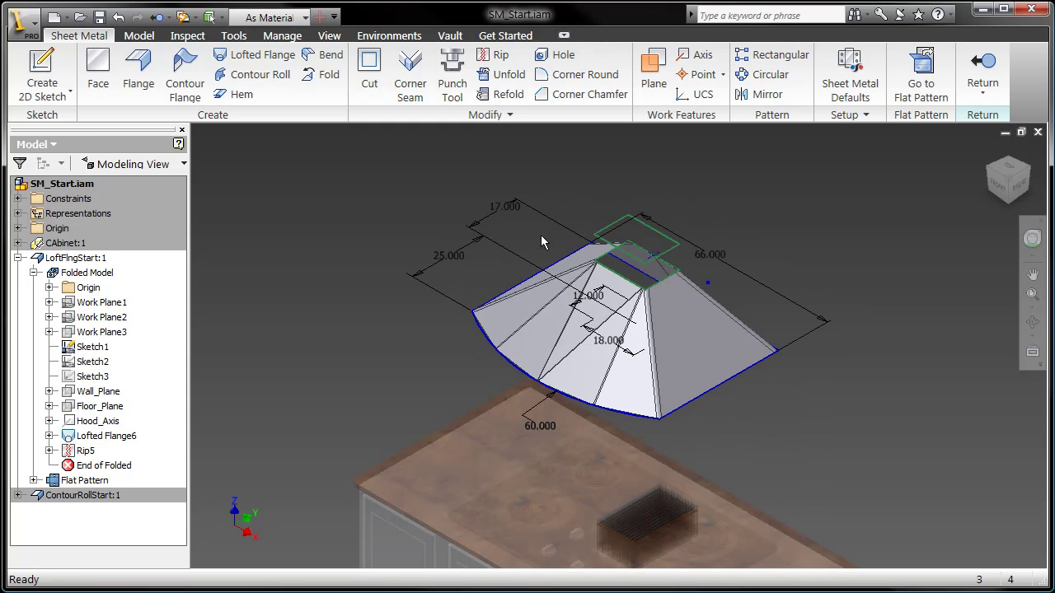
pyautogui.click(915, 71)
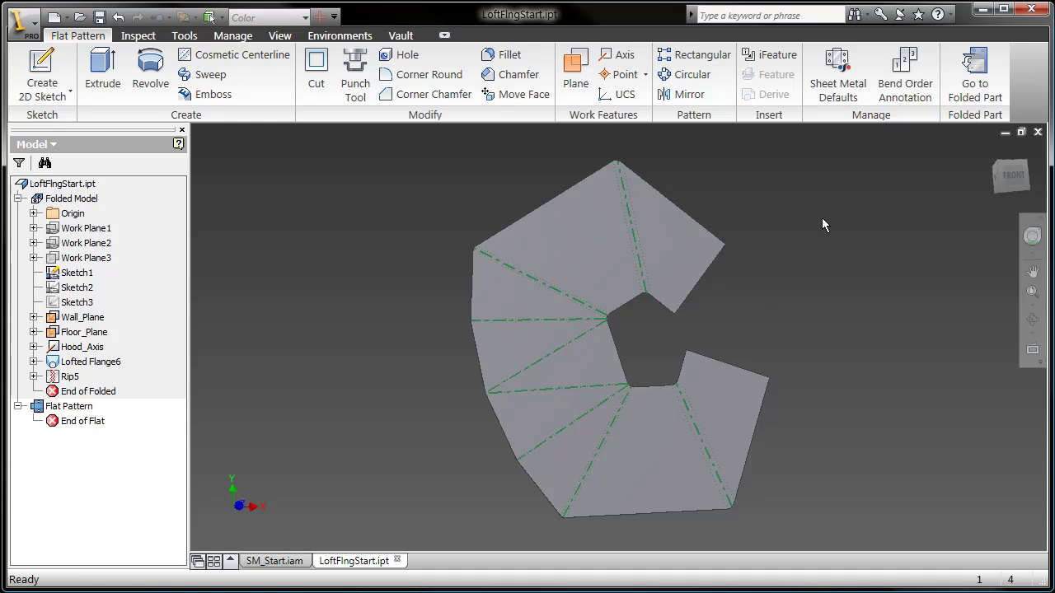
pyautogui.click(975, 79)
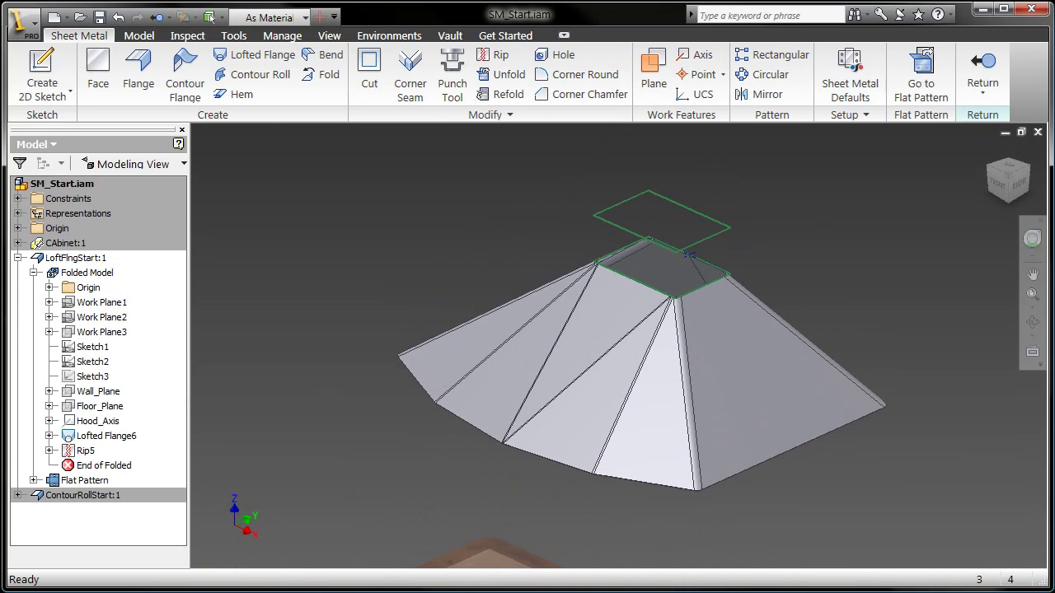
# Return to the assembly and activate the ContourRollStart:1 part for in-place editing.
pyautogui.click(982, 74)
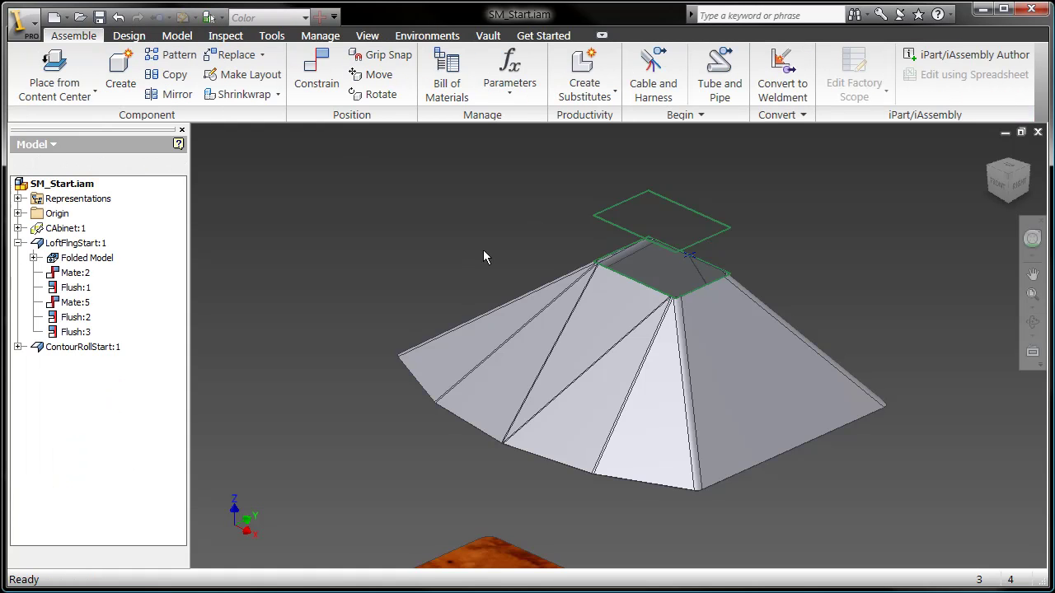
pyautogui.moveTo(517, 249); pyautogui.dragTo(503, 346, button='middle')
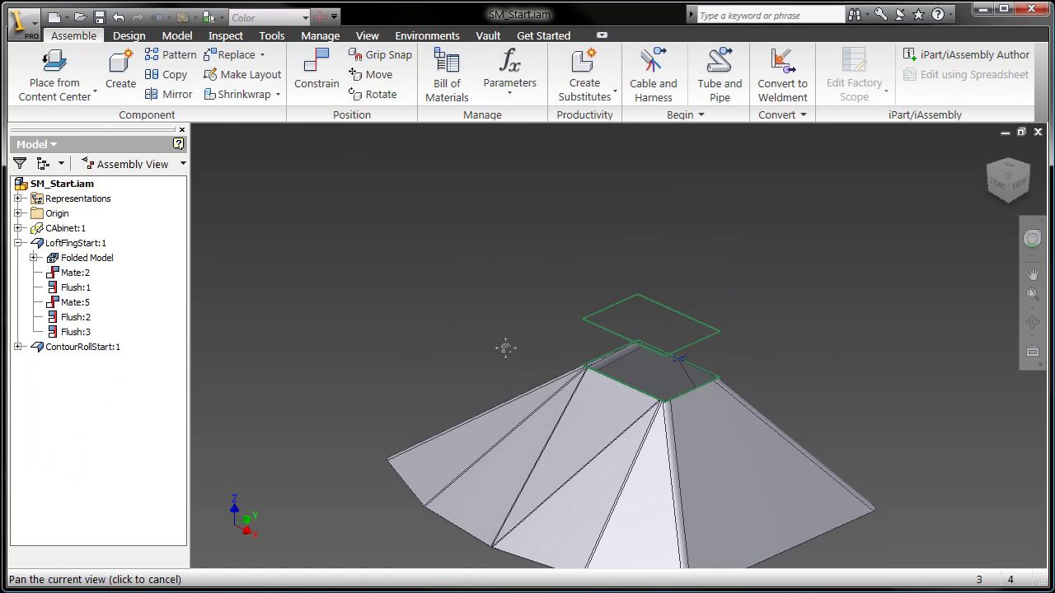
pyautogui.doubleClick(615, 307)
pyautogui.scroll(-3, 646, 397)
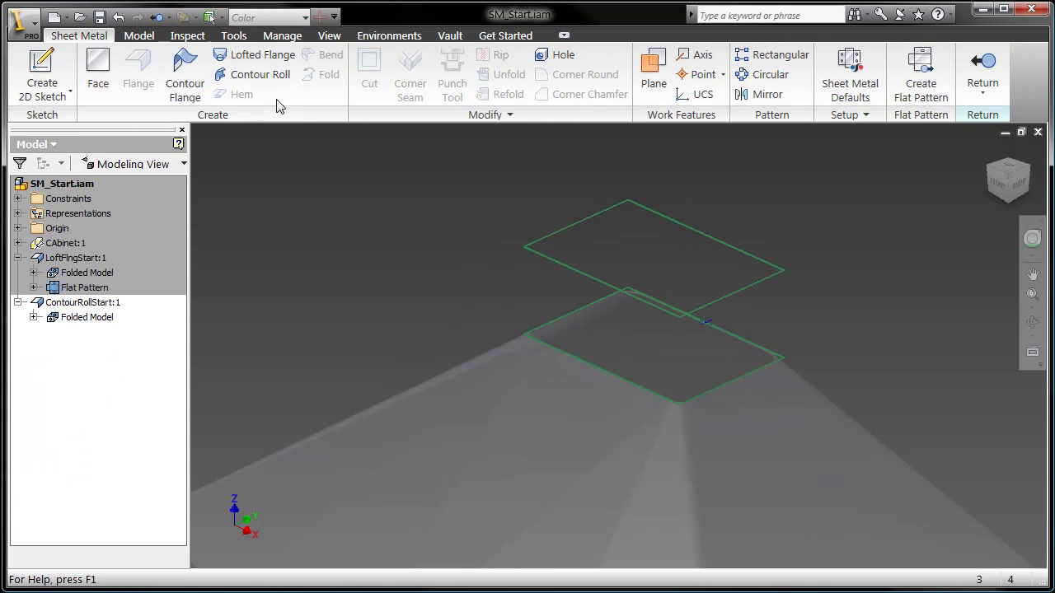
# Create a die-formed lofted flange from the lower to the upper green rectangle, offset to the first side, with the BendRadius bend radius.
pyautogui.click(262, 56)
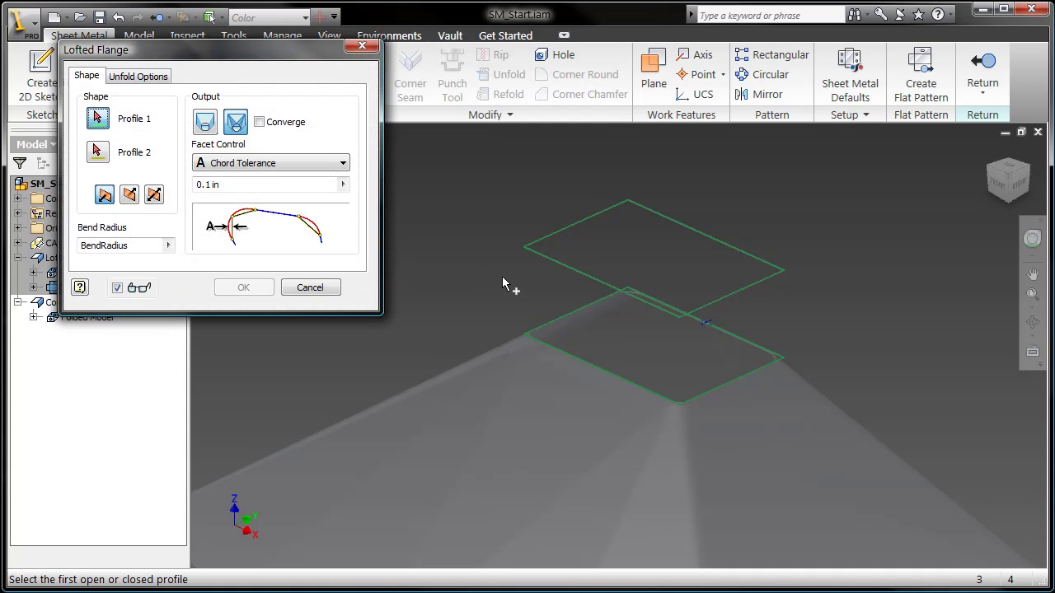
pyautogui.click(576, 324)
pyautogui.click(548, 262)
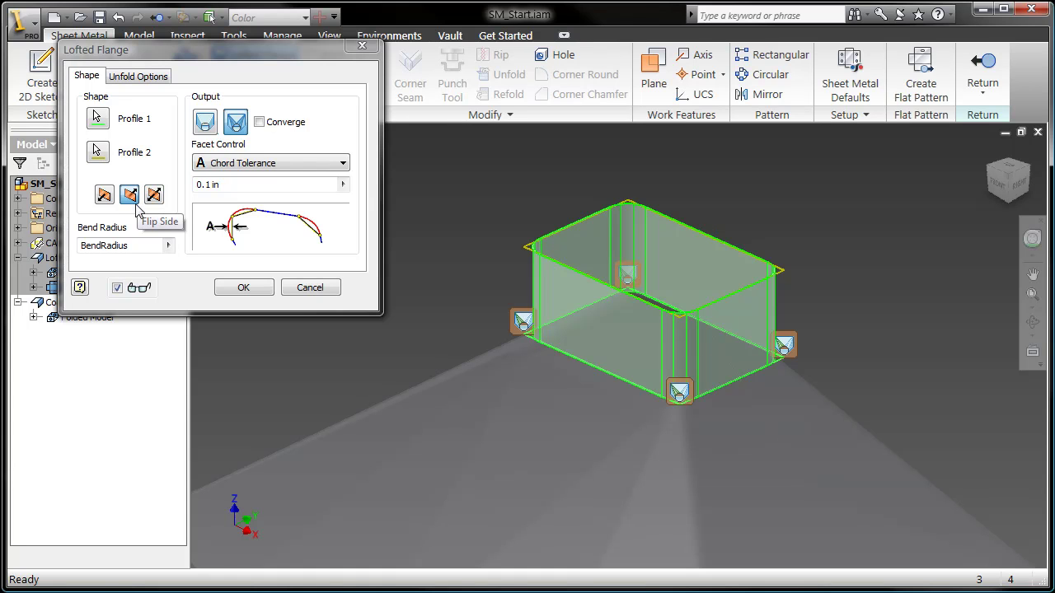
pyautogui.click(206, 123)
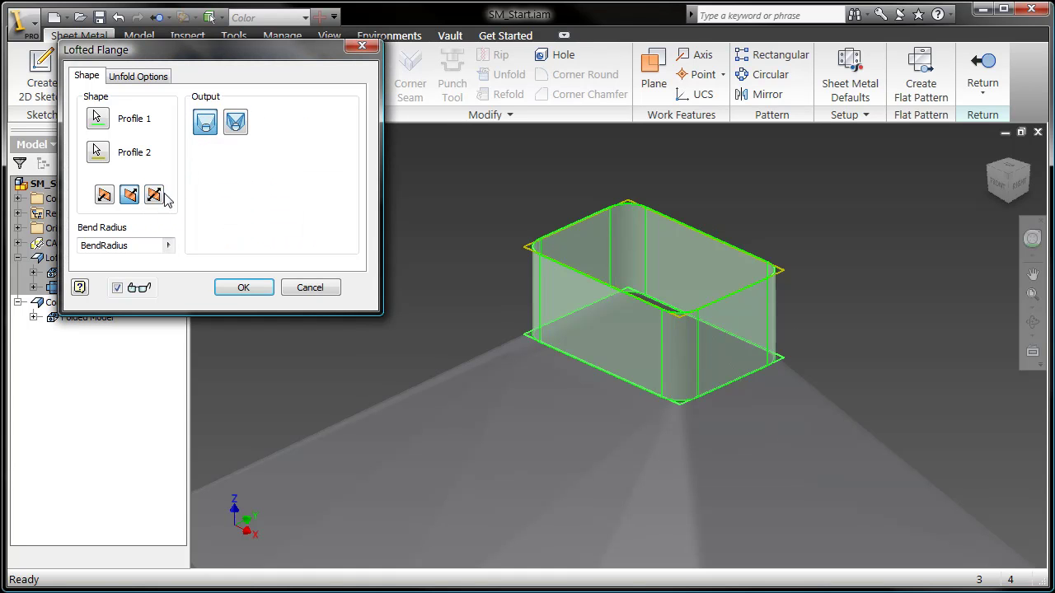
pyautogui.click(111, 202)
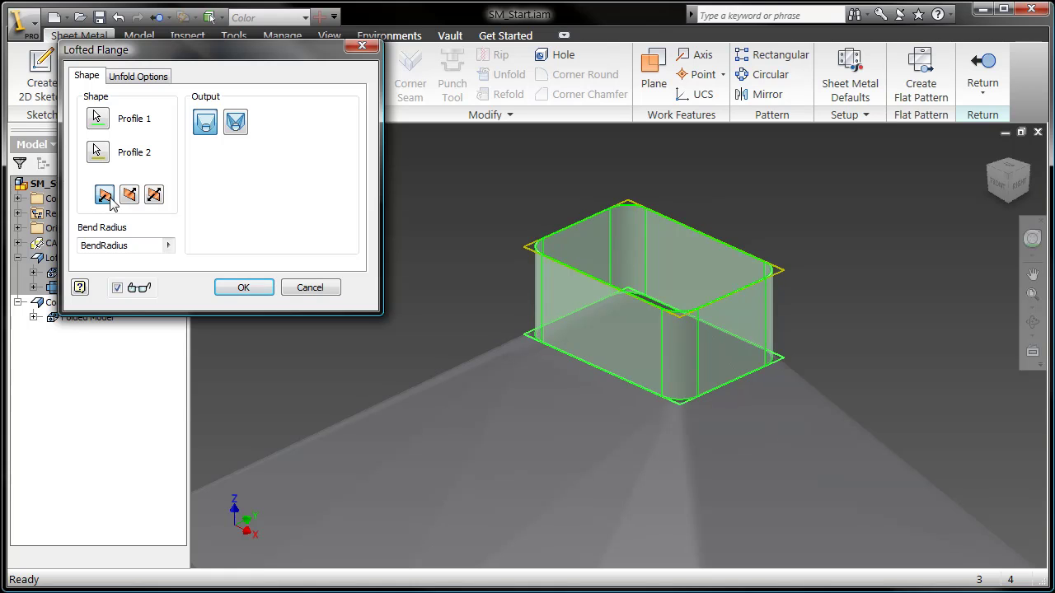
pyautogui.click(243, 289)
# Cut a Single Point rip through the duct's back wall at the sketch point on its lower edge, using the GapSize gap.
pyautogui.scroll(-6, 656, 310)
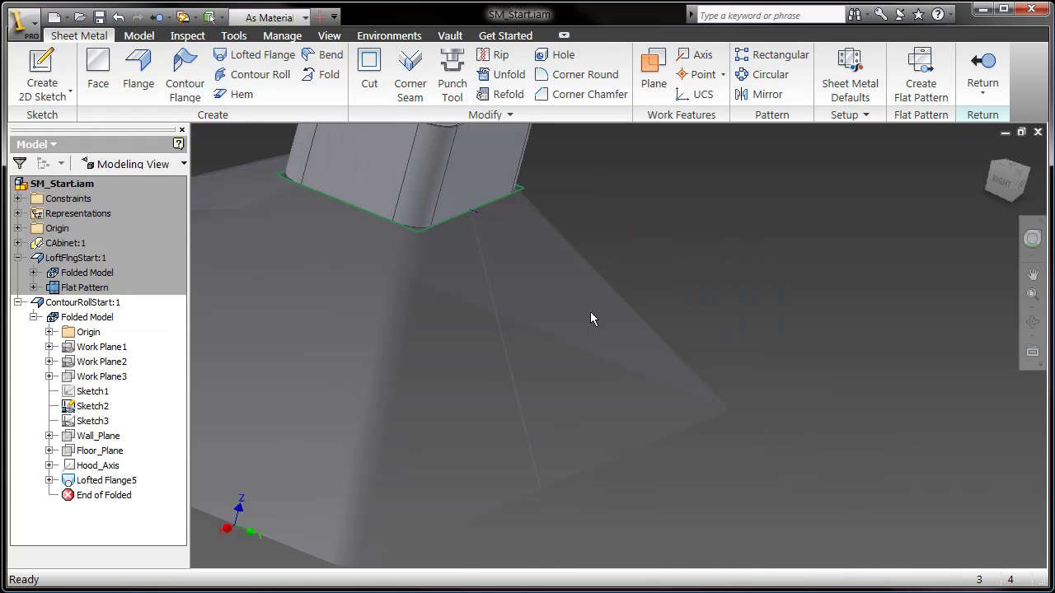
pyautogui.scroll(5, 588, 312)
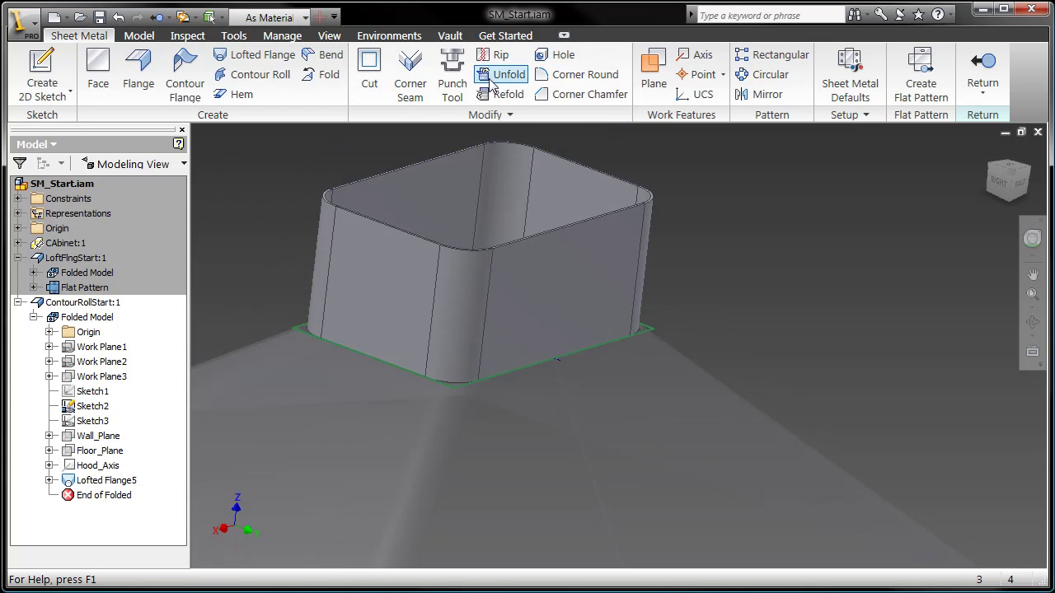
pyautogui.click(497, 55)
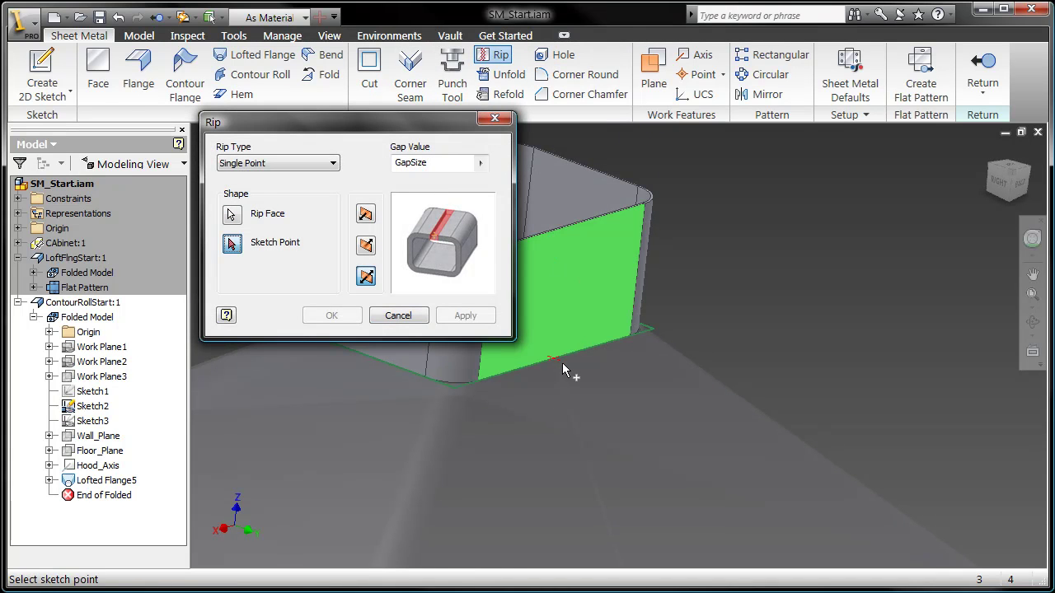
pyautogui.click(538, 372)
pyautogui.click(331, 315)
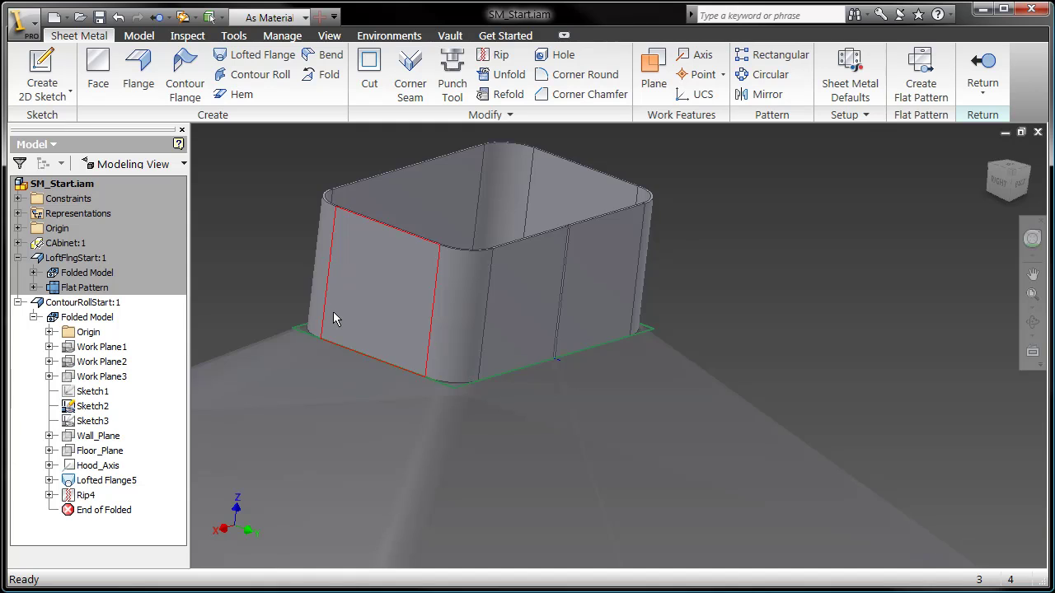
# Start a new sketch on the duct's top rim face at a rounded corner, seen from above.
pyautogui.press('F6')
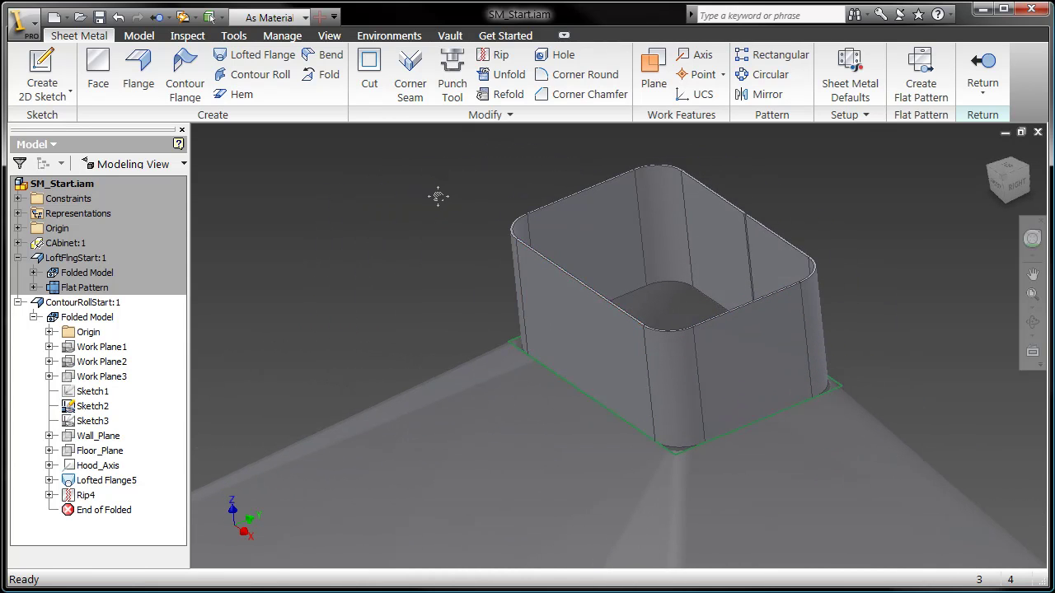
pyautogui.moveTo(441, 197); pyautogui.dragTo(422, 203, button='middle')
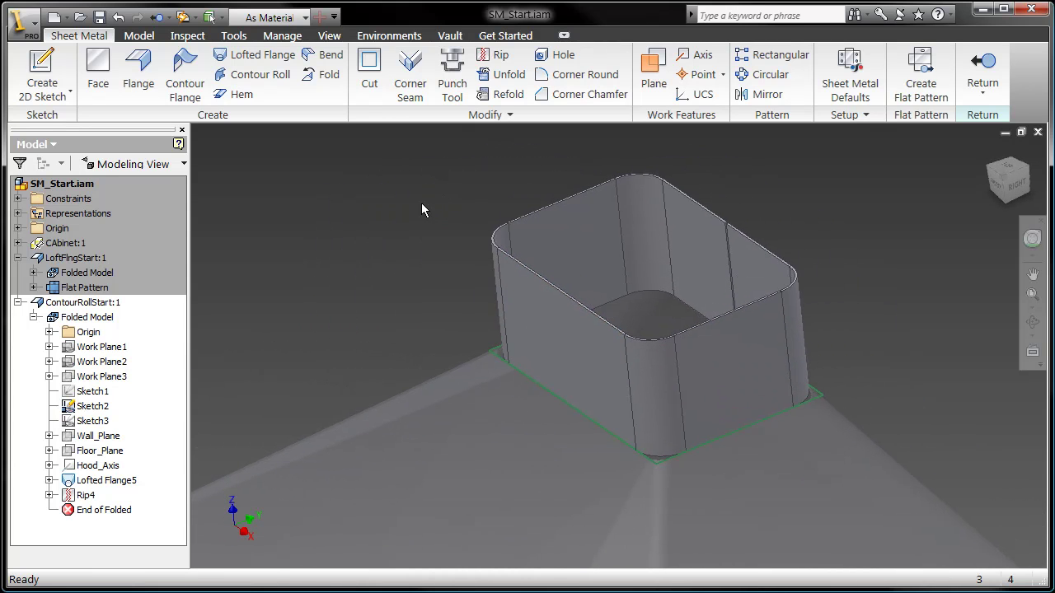
pyautogui.click(1003, 164)
pyautogui.scroll(8, 633, 351)
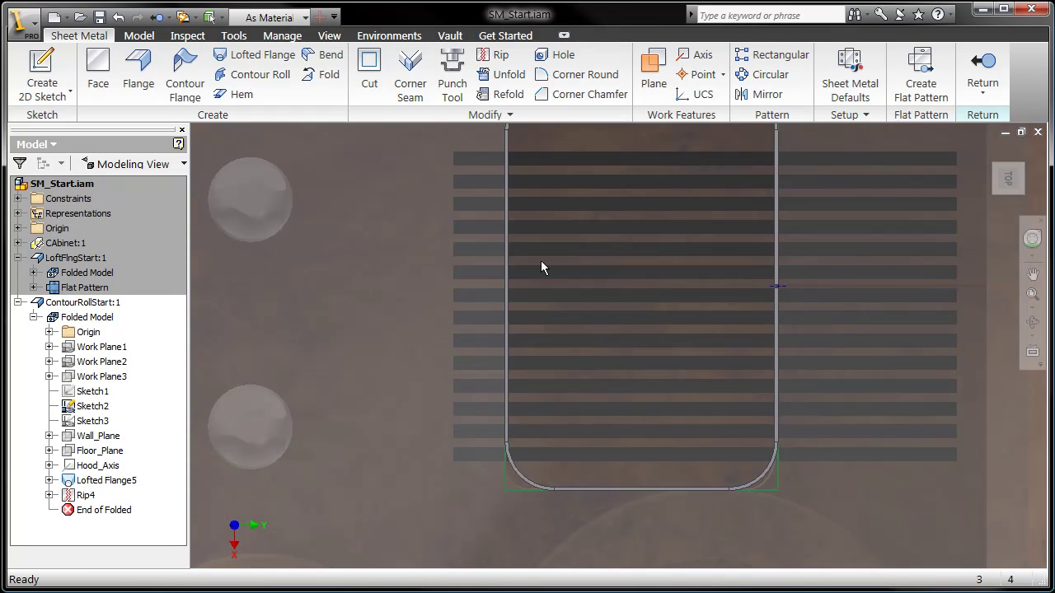
pyautogui.scroll(5, 516, 205)
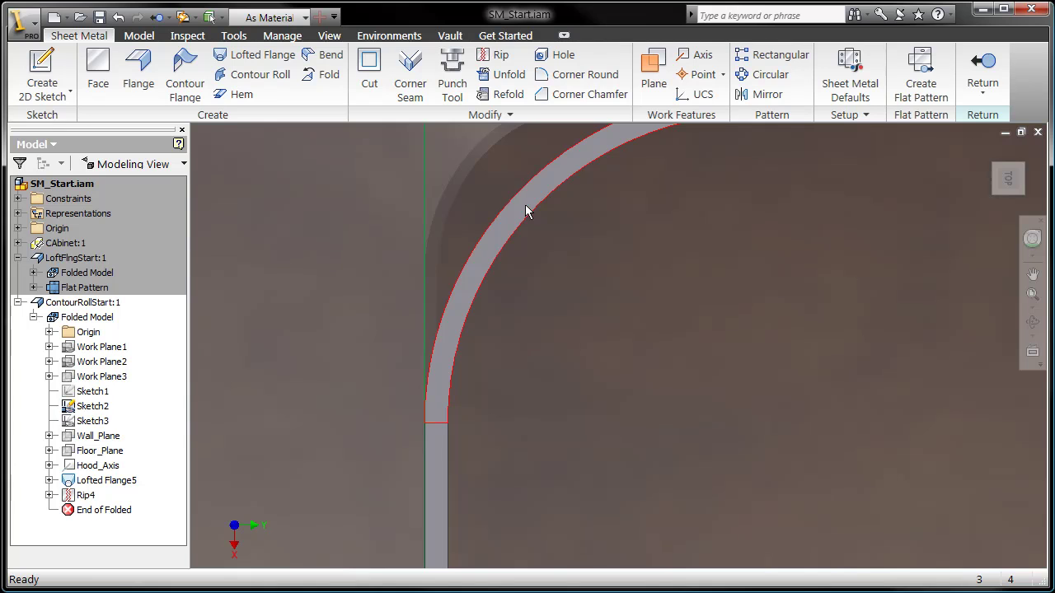
pyautogui.rightClick(525, 211)
pyautogui.click(566, 266)
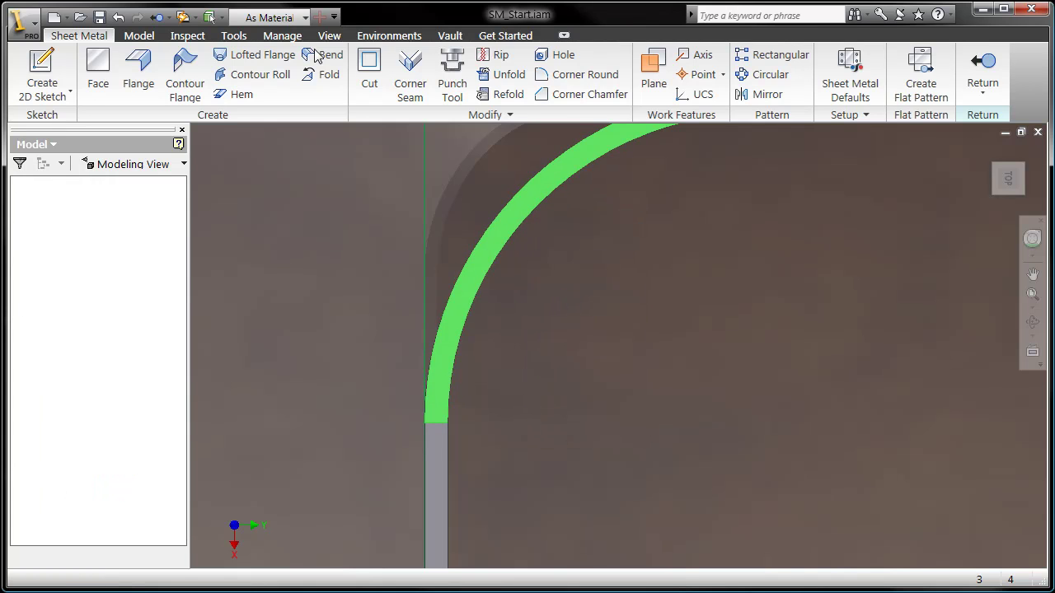
# Project the outer arc edge of the duct's rounded corner into the sketch.
pyautogui.click(350, 72)
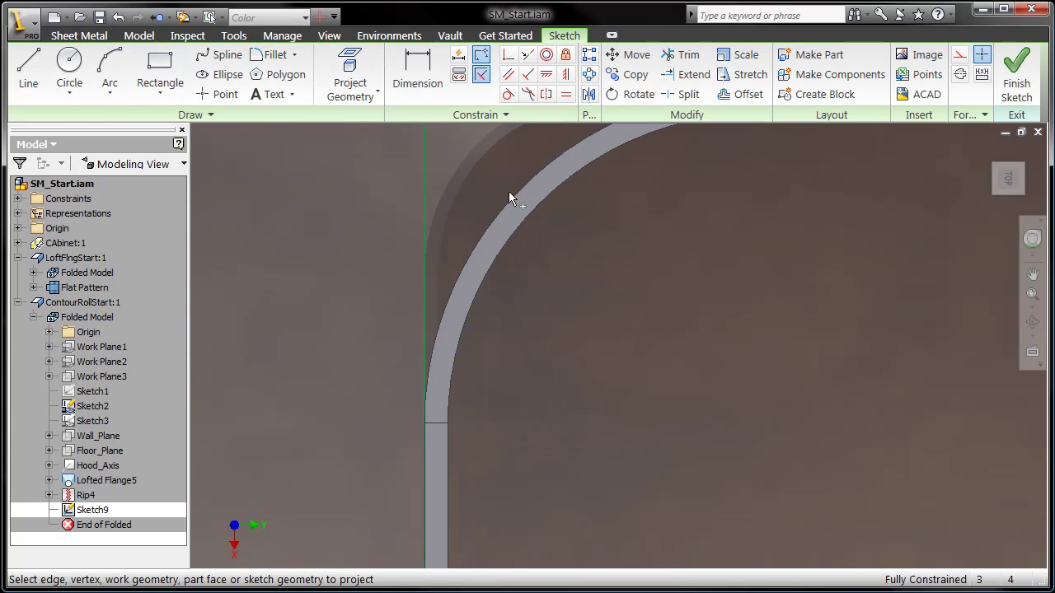
pyautogui.click(517, 198)
pyautogui.scroll(-2, 524, 260)
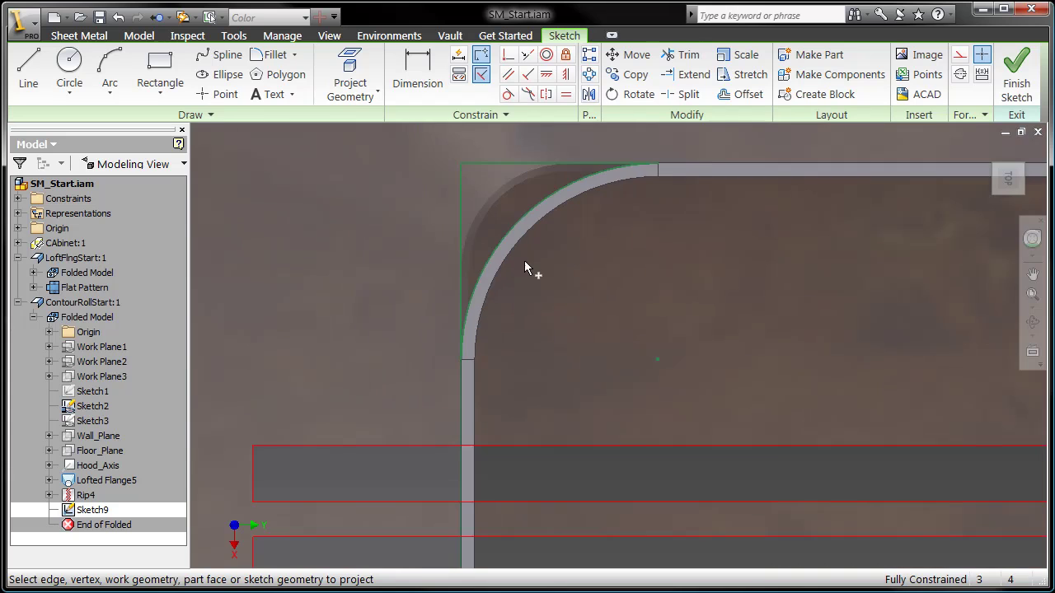
# Project the adjoining straight outer edge of the duct rim and sketch a centerline outside the back wall, parallel to its edge.
pyautogui.click(701, 163)
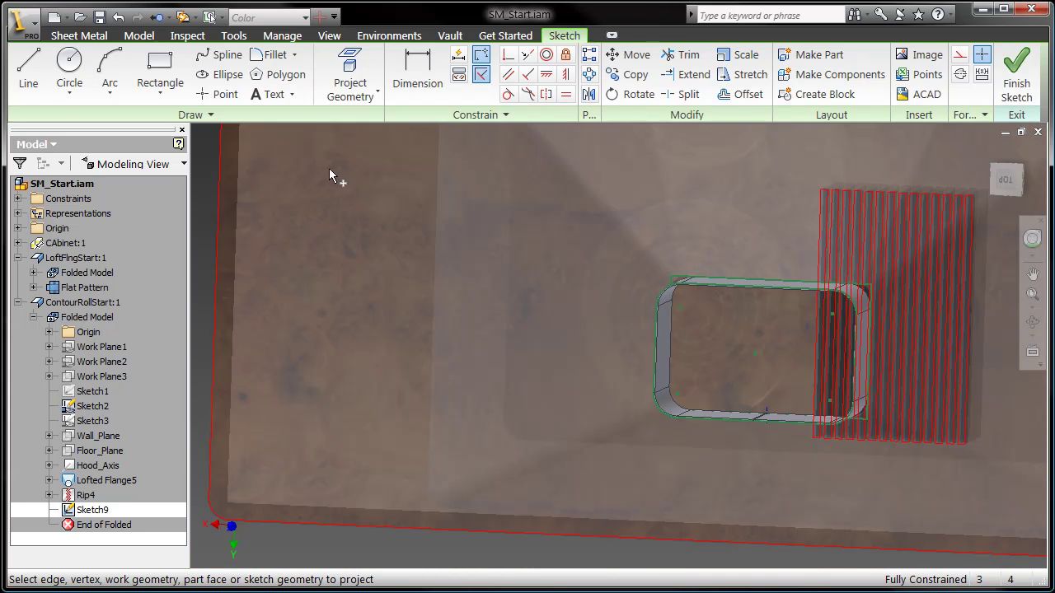
pyautogui.click(28, 70)
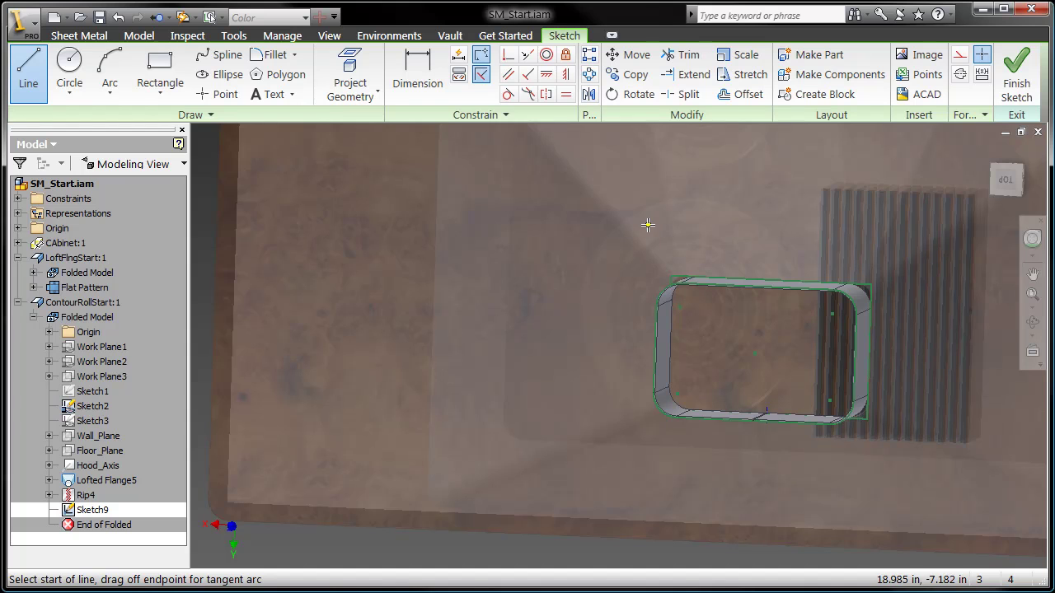
pyautogui.click(626, 451)
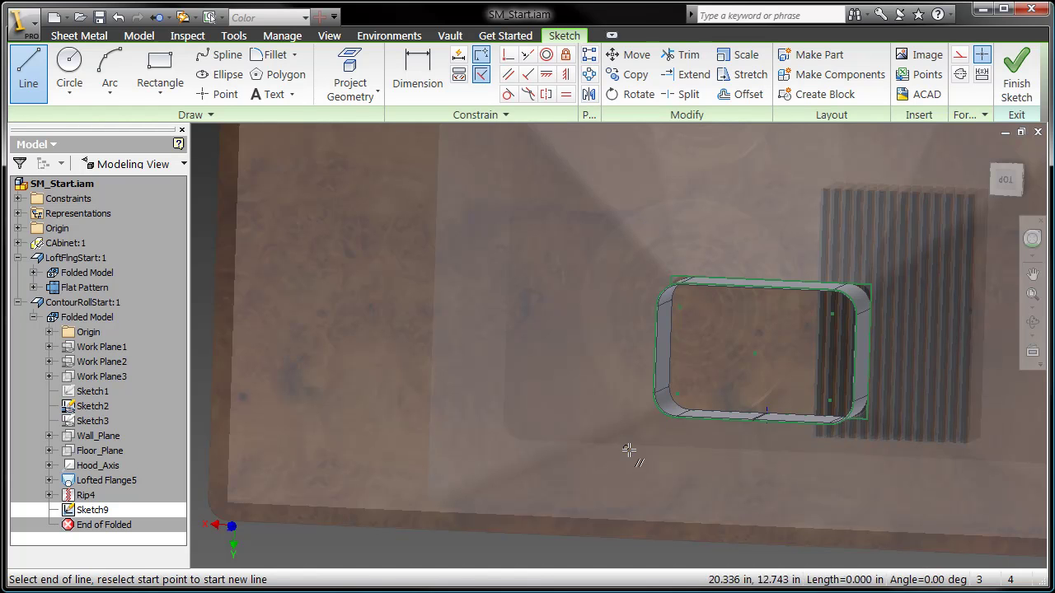
pyautogui.click(858, 458)
pyautogui.rightClick(859, 458)
pyautogui.click(884, 468)
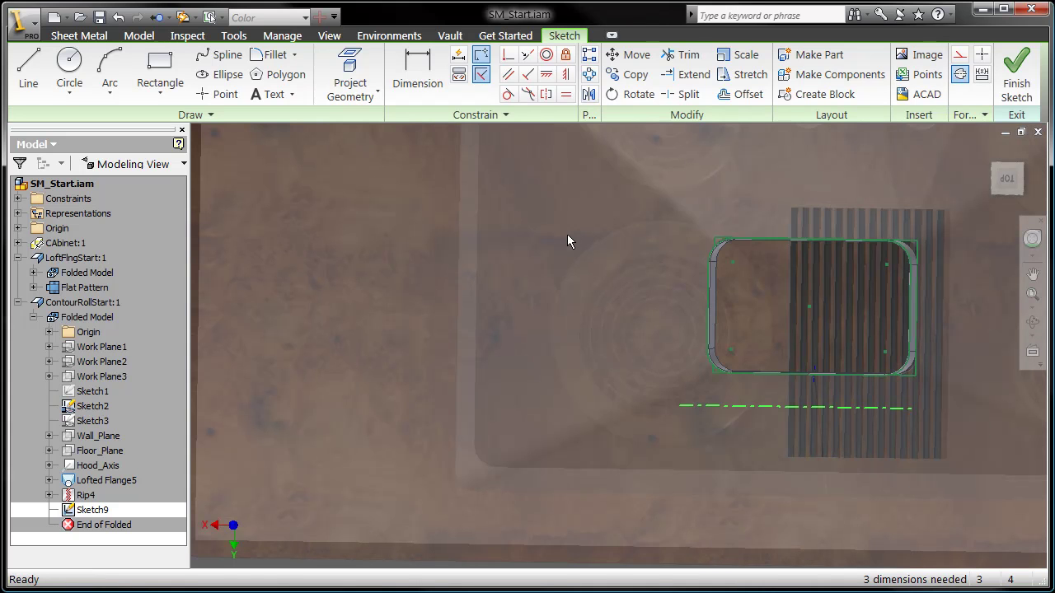
# Dimension the centerline from the duct's back edge as a 10 in diameter and finish the sketch.
pyautogui.rightClick(567, 239)
pyautogui.click(507, 320)
pyautogui.rightClick(524, 278)
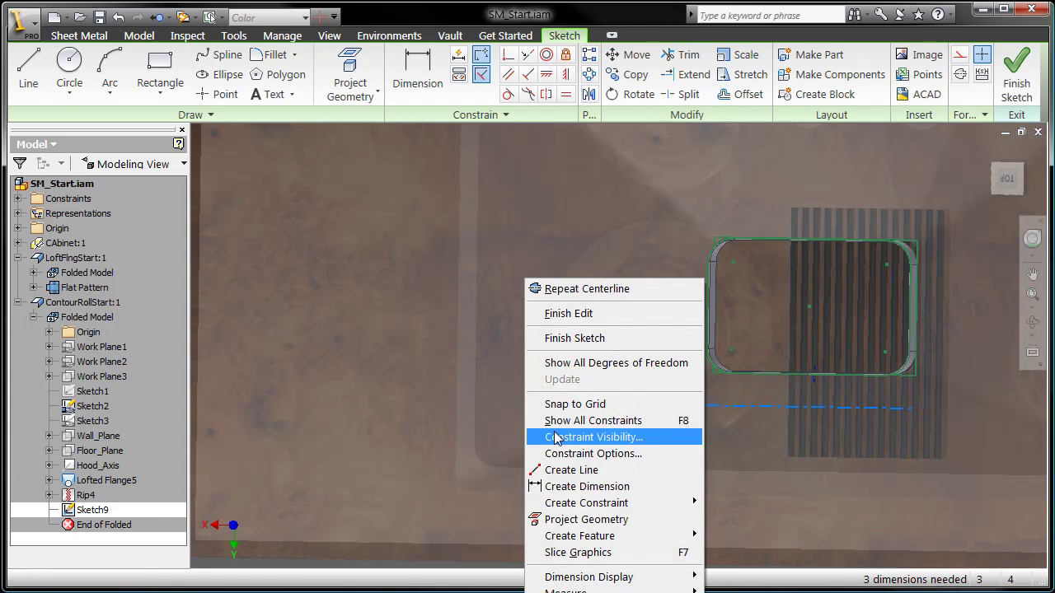
pyautogui.click(586, 487)
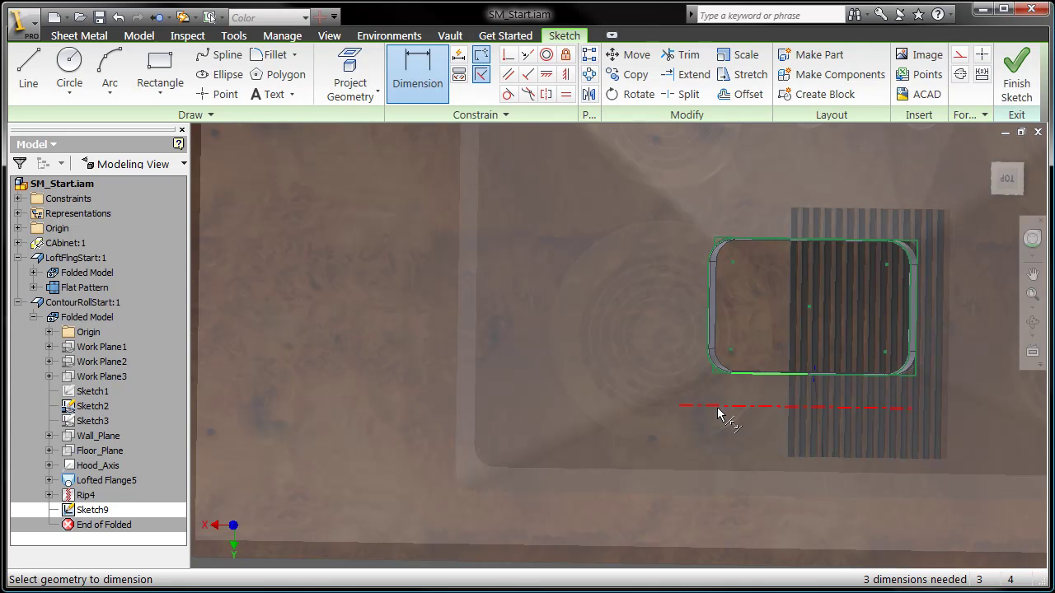
pyautogui.click(624, 402)
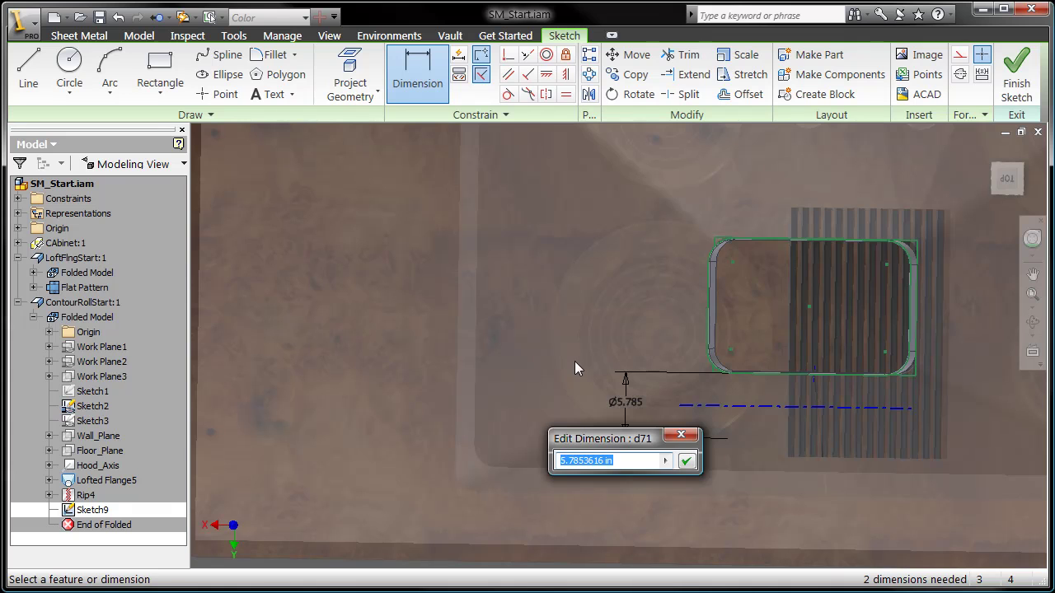
pyautogui.write('10')
pyautogui.press('Return')
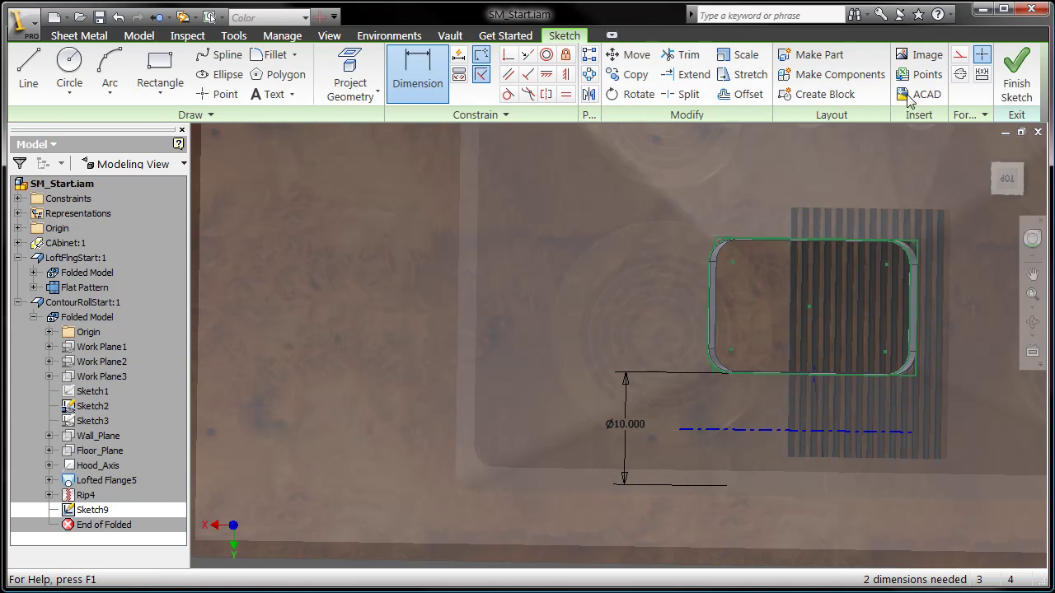
pyautogui.click(1016, 78)
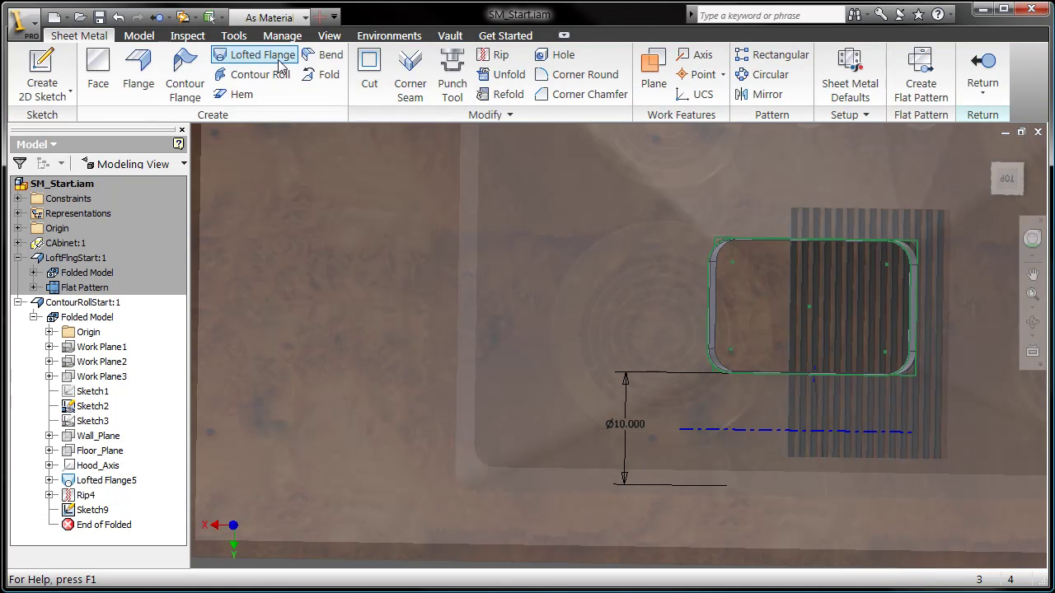
# Create a Contour Roll of the duct rim profile about the centerline with a 45 deg rolled angle and the BendRadius bend radius.
pyautogui.click(257, 74)
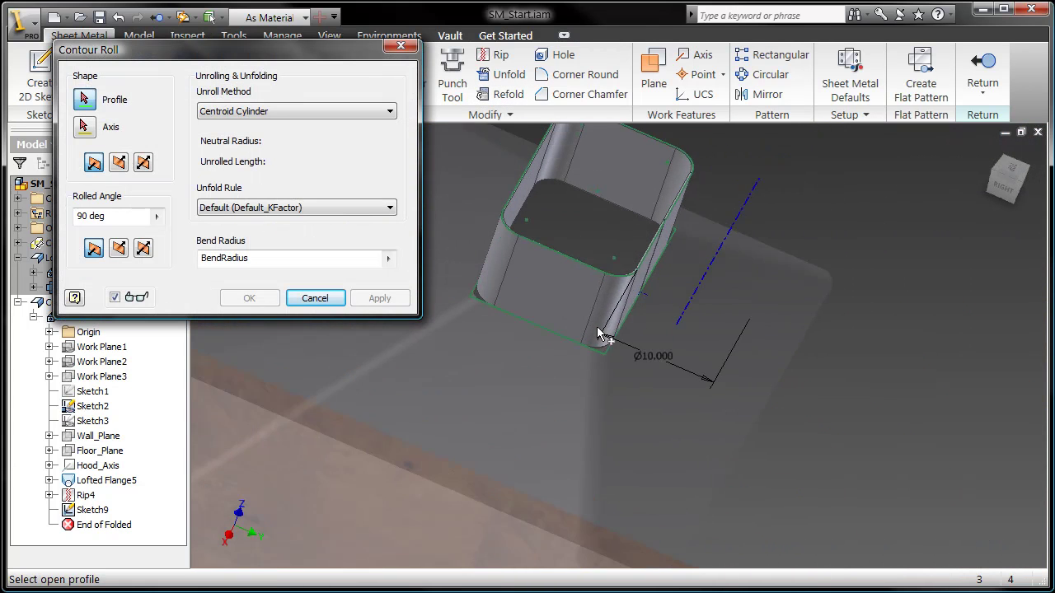
pyautogui.click(545, 160)
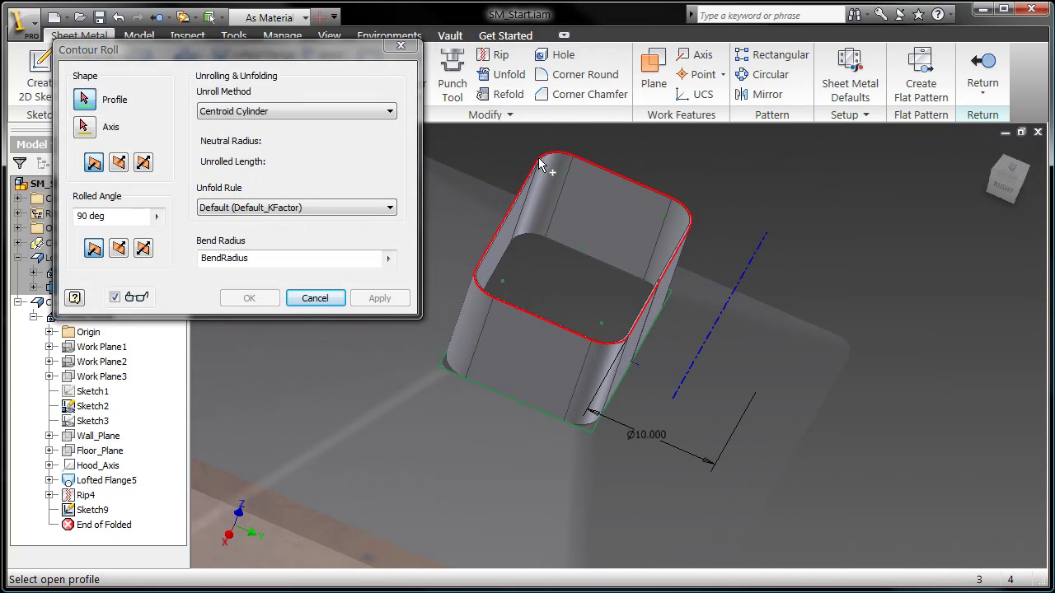
pyautogui.click(753, 263)
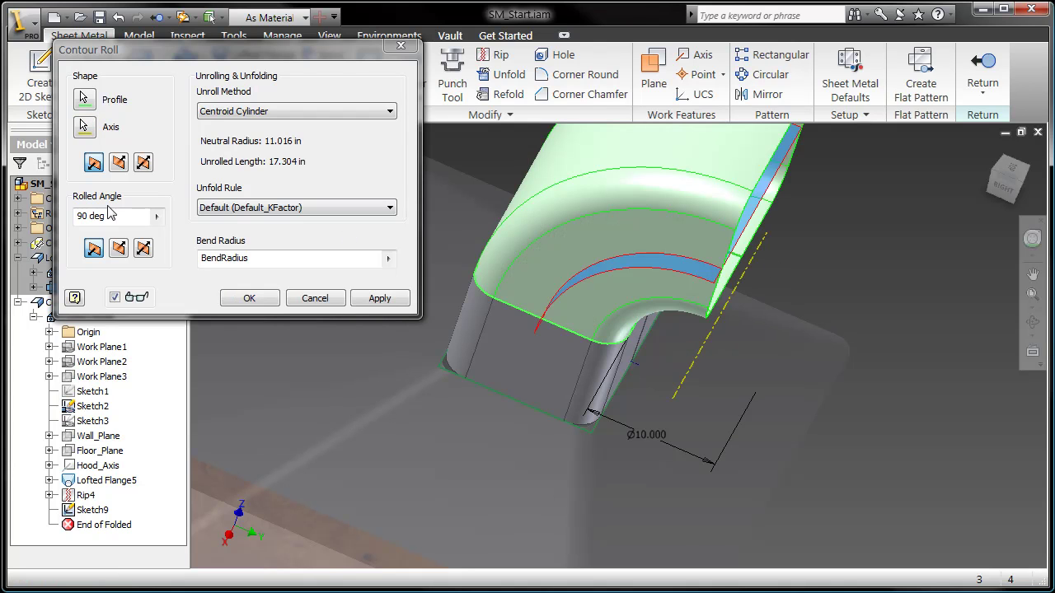
pyautogui.moveTo(112, 214); pyautogui.dragTo(50, 221)
pyautogui.write('45')
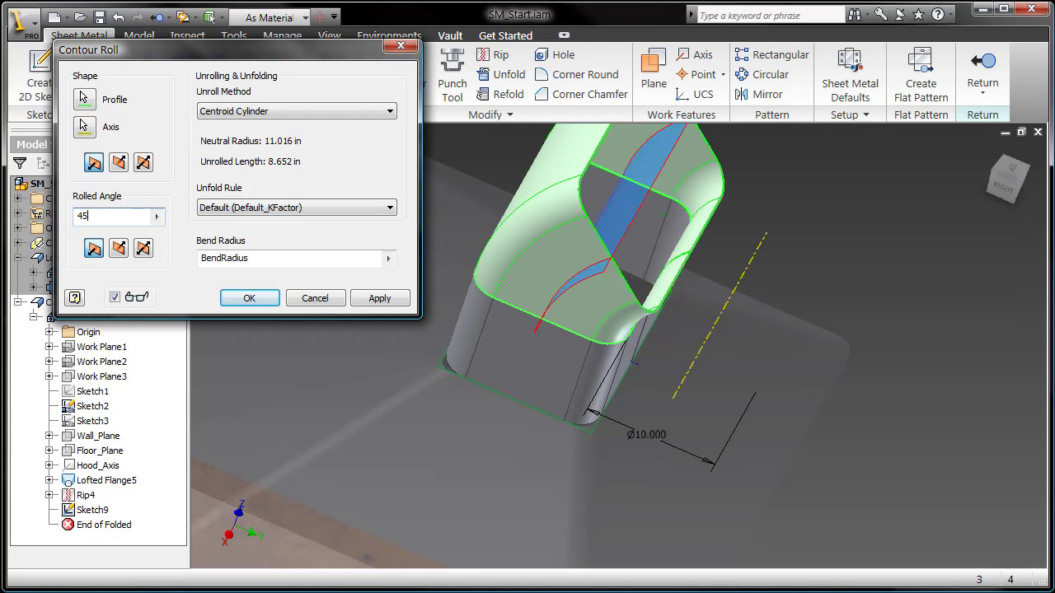
pyautogui.moveTo(451, 401); pyautogui.dragTo(374, 375, button='middle')
pyautogui.click(380, 298)
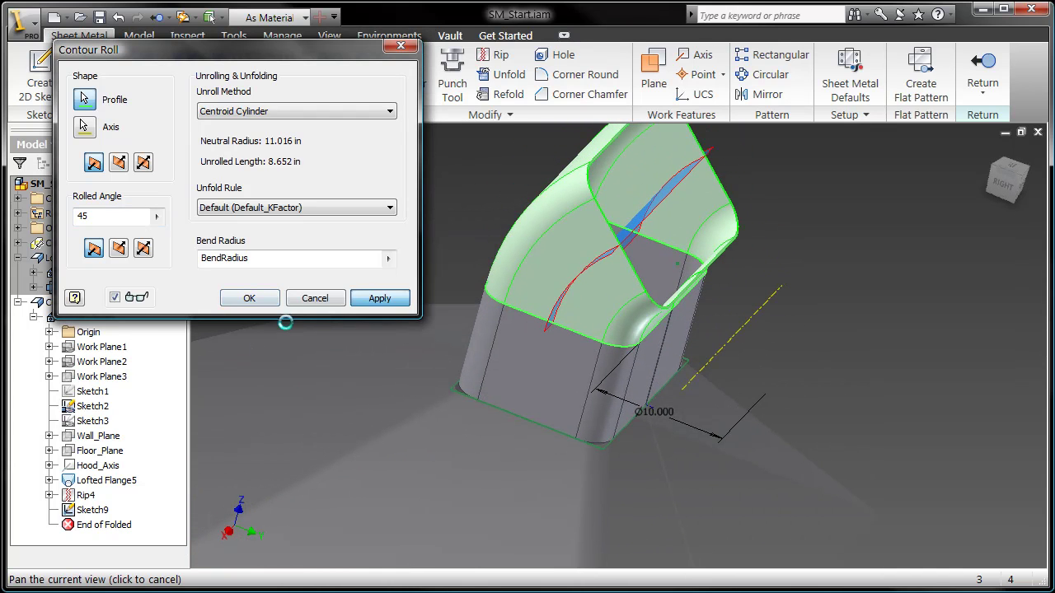
pyautogui.click(329, 305)
# Start a new sketch on the open end face of the rolled duct and project its outer rim edges.
pyautogui.keyDown('shift'); pyautogui.moveTo(430, 320); pyautogui.dragTo(467, 312, button='middle'); pyautogui.keyUp('shift')
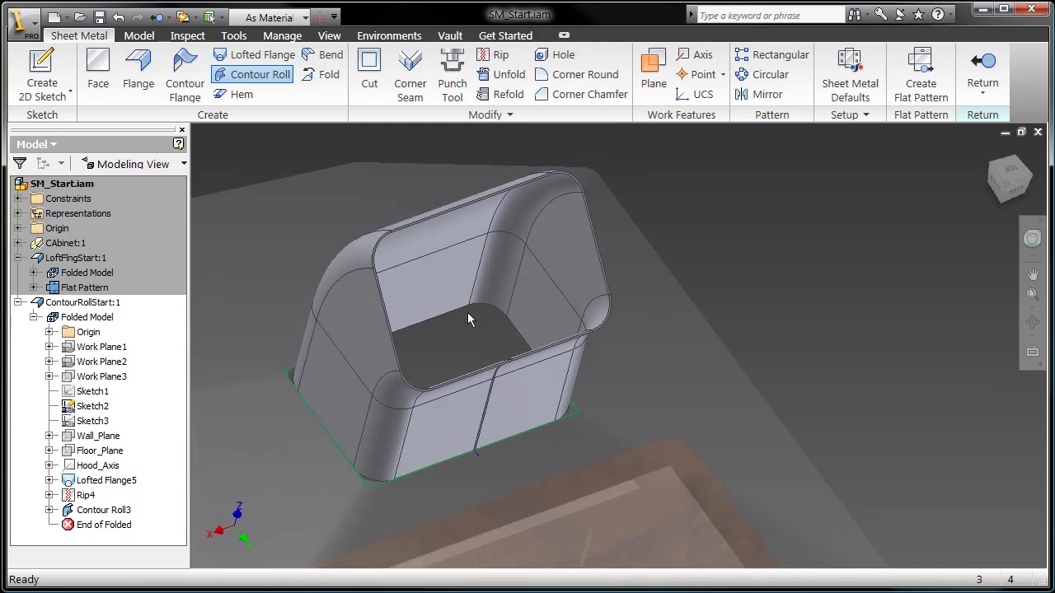
pyautogui.scroll(-5, 384, 256)
pyautogui.click(318, 329)
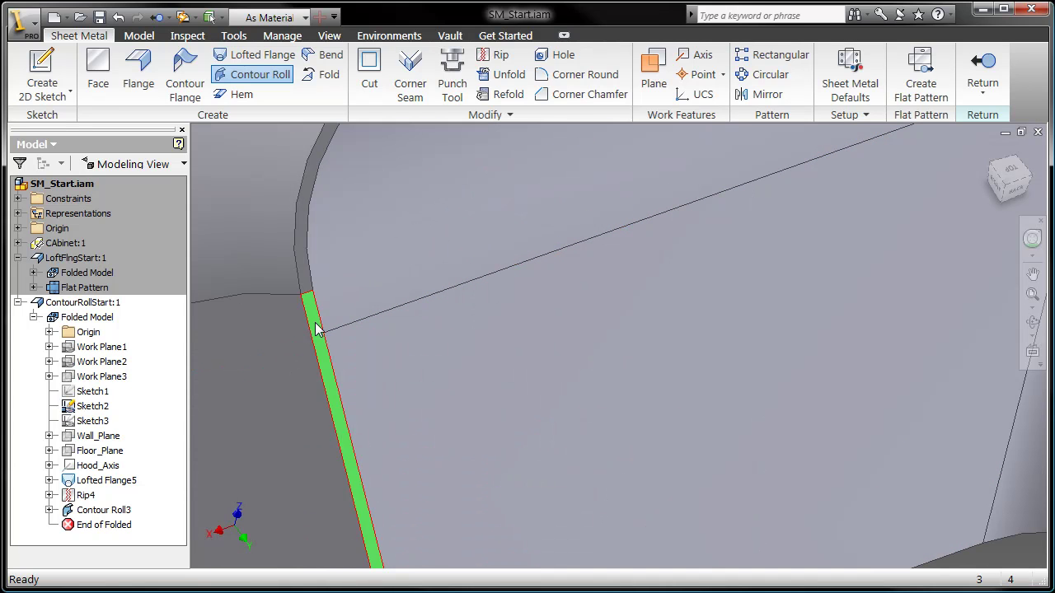
pyautogui.rightClick(317, 330)
pyautogui.click(330, 380)
pyautogui.press('Escape')
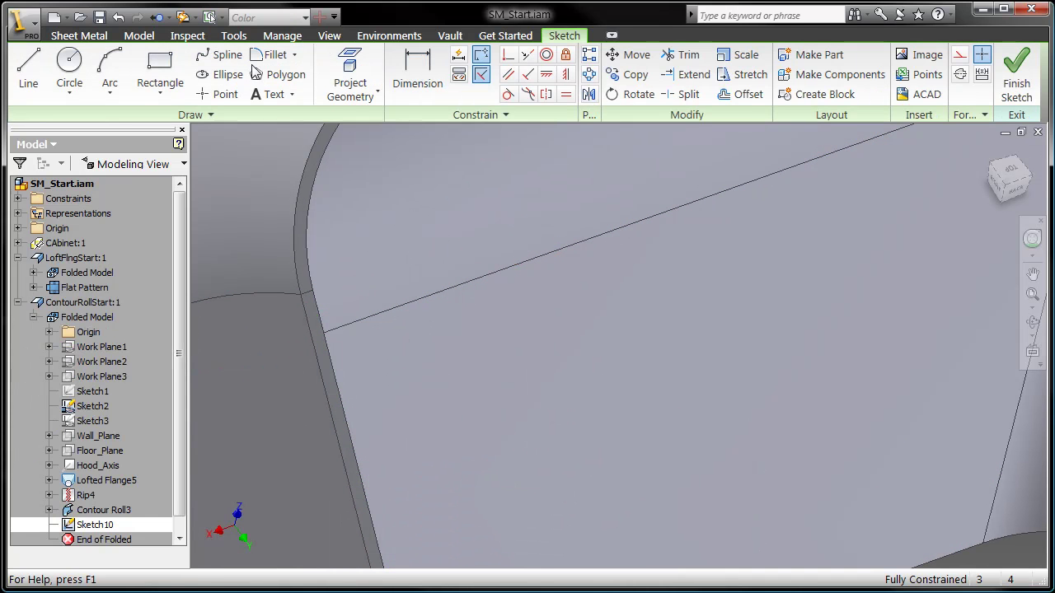
pyautogui.press('p')
pyautogui.click(319, 372)
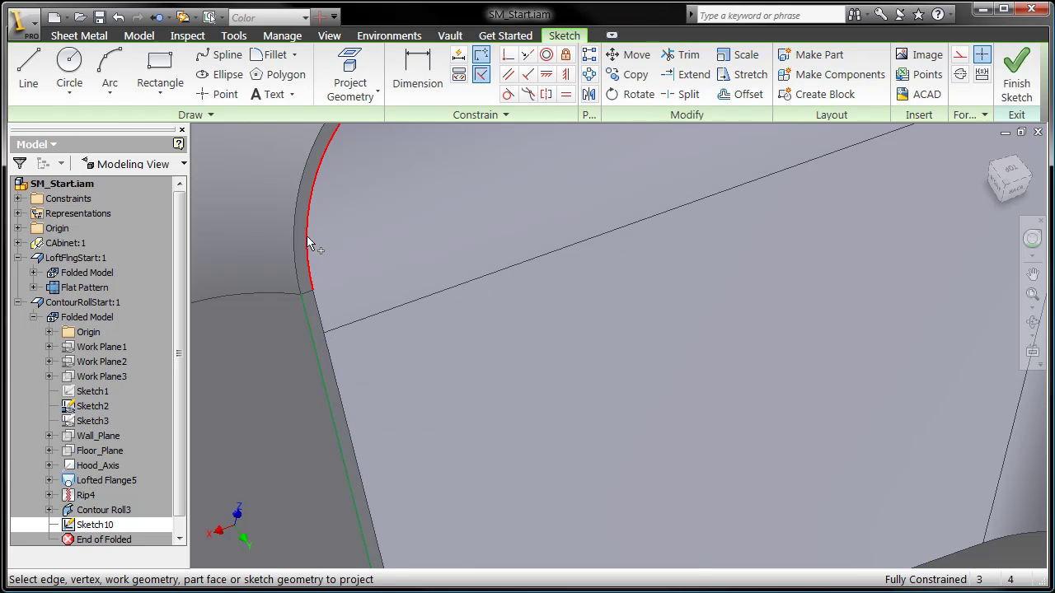
pyautogui.scroll(5, 390, 346)
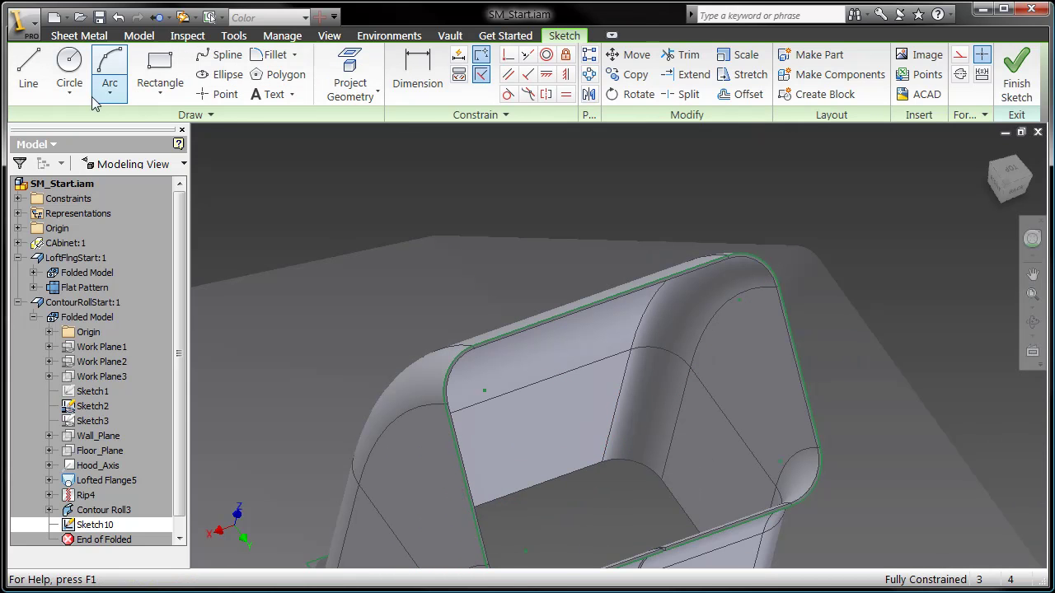
# Sketch a centerline about 14 in long outside the front rim edge and parallel to it, and finish the sketch.
pyautogui.click(22, 69)
pyautogui.click(418, 290)
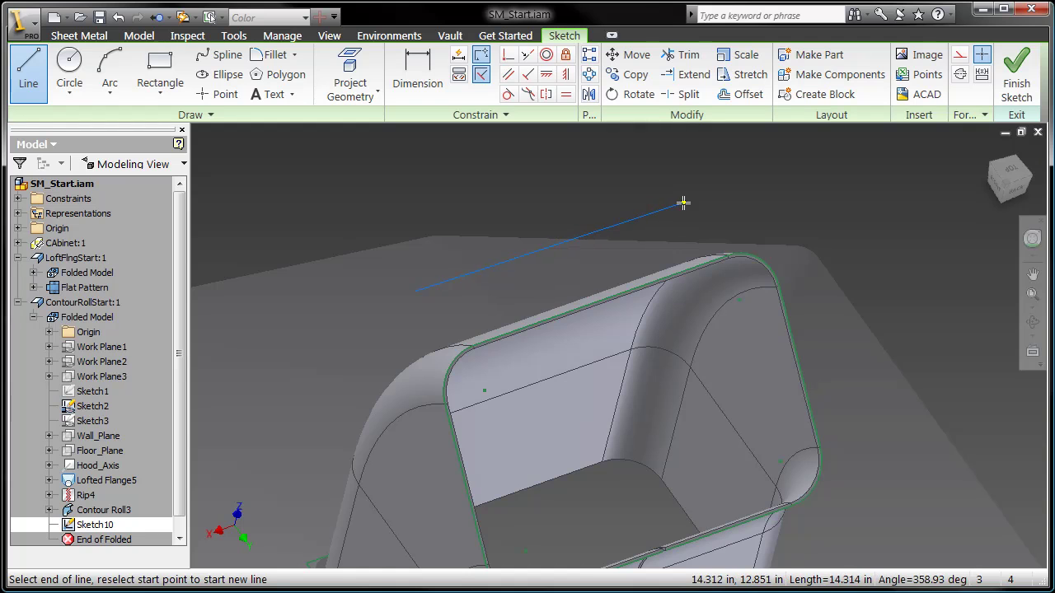
pyautogui.click(678, 200)
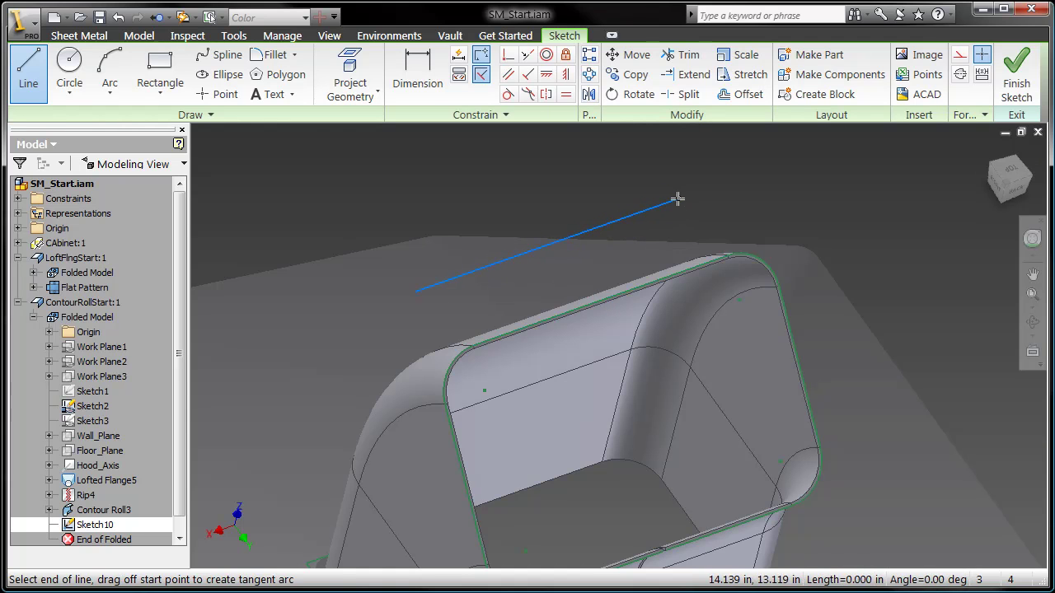
pyautogui.rightClick(679, 200)
pyautogui.click(706, 206)
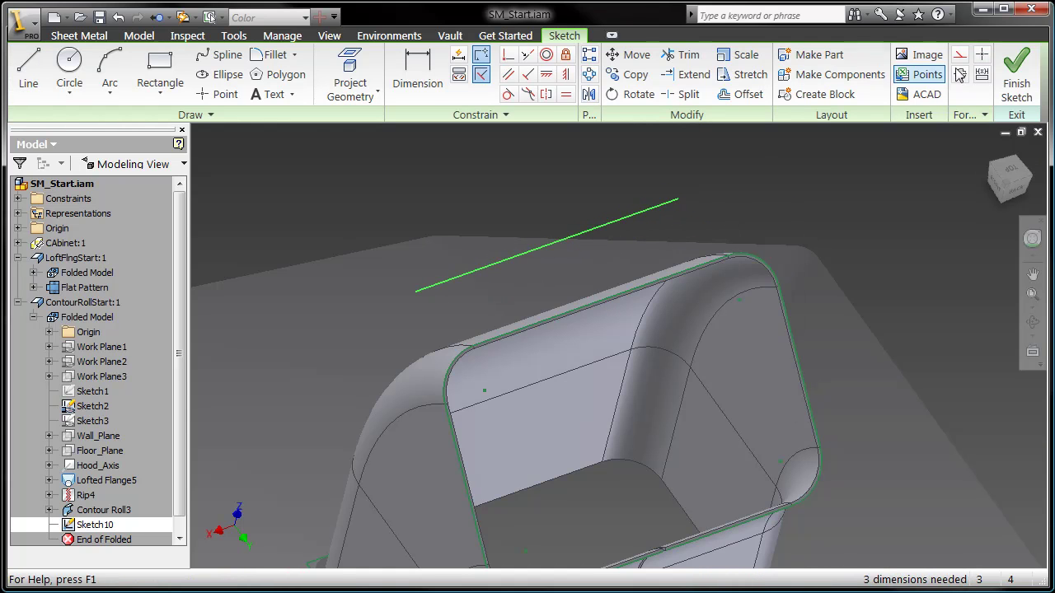
pyautogui.click(1016, 73)
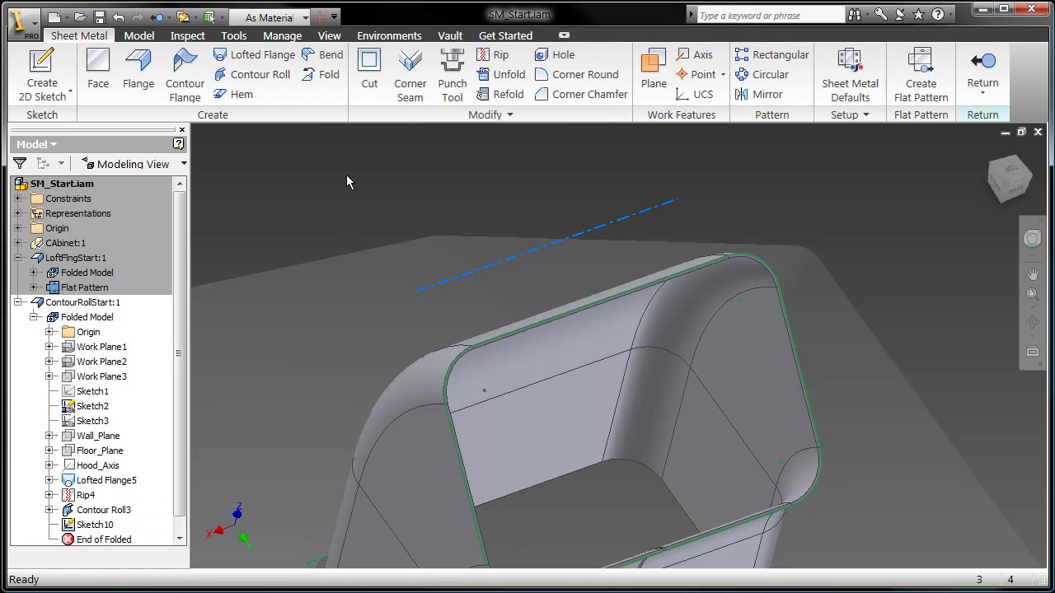
# Create a second Contour Roll of the projected rim profile about the front centerline with a 45 deg rolled angle.
pyautogui.click(257, 76)
pyautogui.click(509, 344)
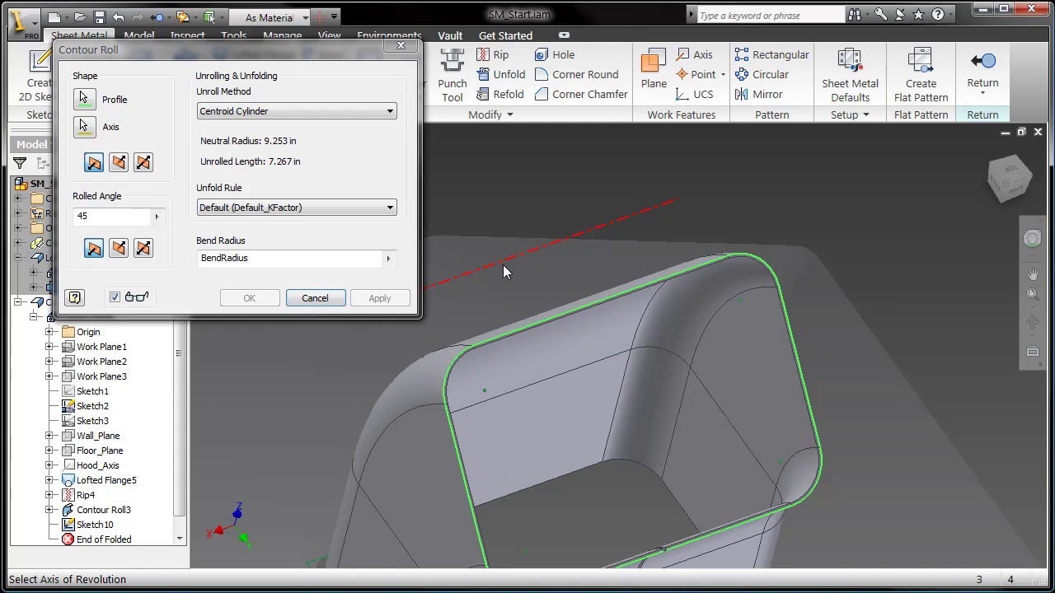
pyautogui.click(502, 264)
pyautogui.keyDown('shift'); pyautogui.moveTo(498, 344); pyautogui.dragTo(425, 386, button='middle'); pyautogui.keyUp('shift')
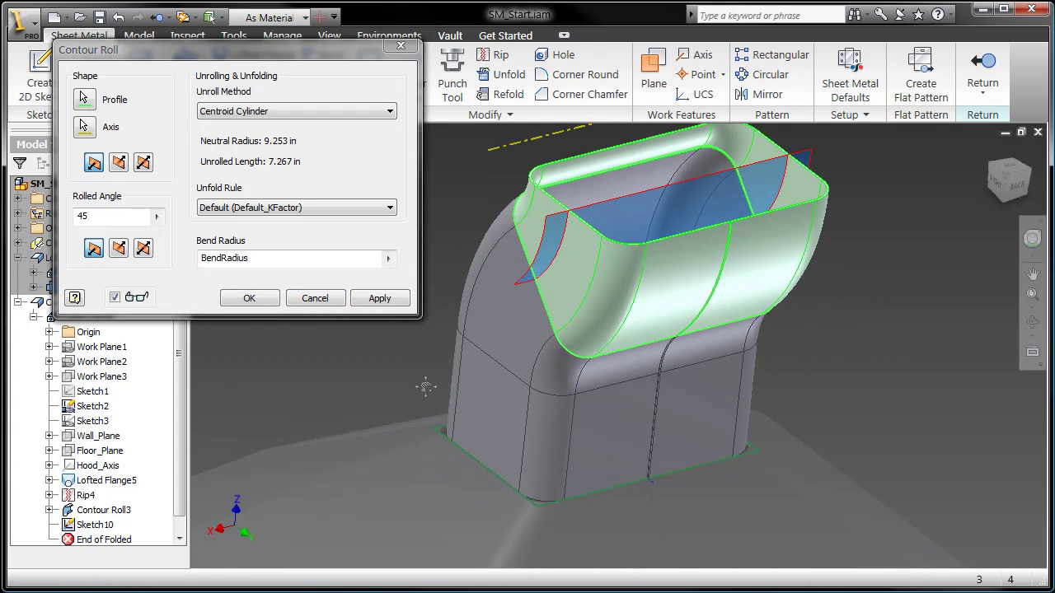
pyautogui.click(249, 298)
# Sketch on the second roll's top rim face, bring in the whole rim outline with Project Cut Edges, and finish the sketch.
pyautogui.scroll(5, 553, 237)
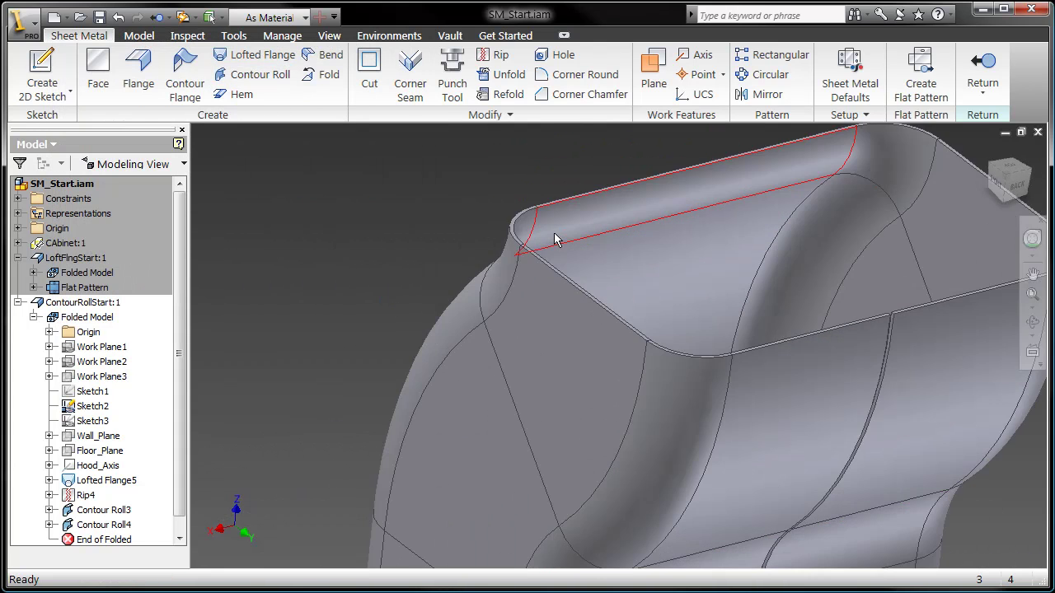
pyautogui.scroll(-5, 518, 247)
pyautogui.moveTo(487, 284); pyautogui.dragTo(436, 462, button='middle')
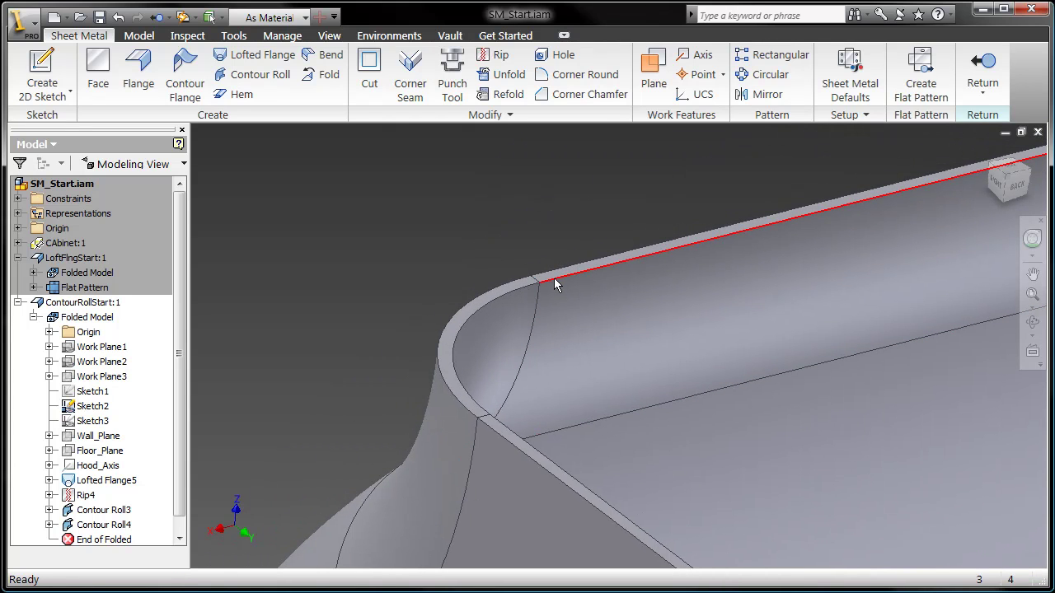
pyautogui.scroll(4, 550, 276)
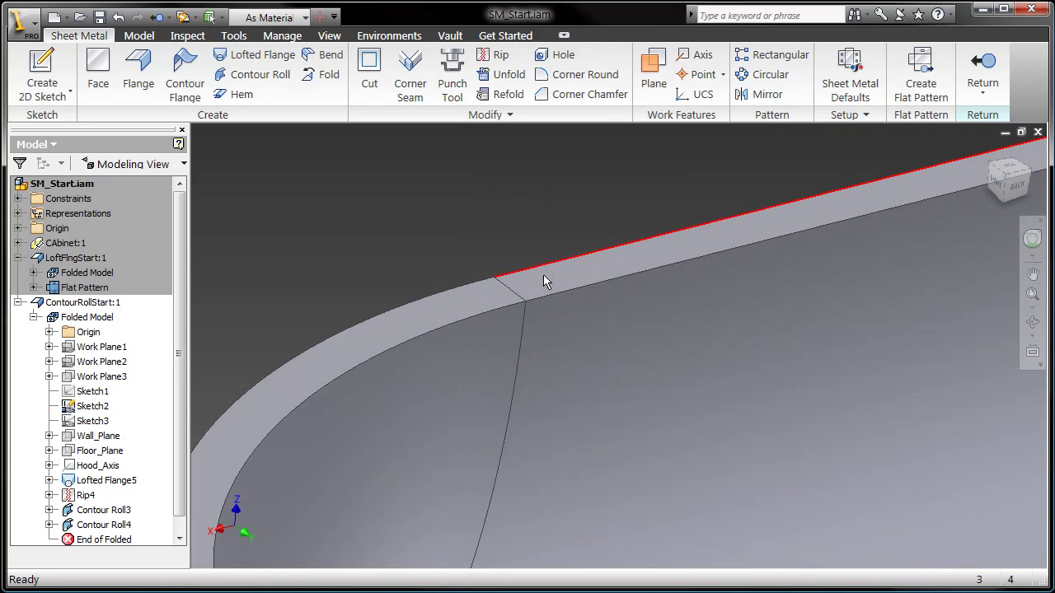
pyautogui.rightClick(555, 282)
pyautogui.click(578, 338)
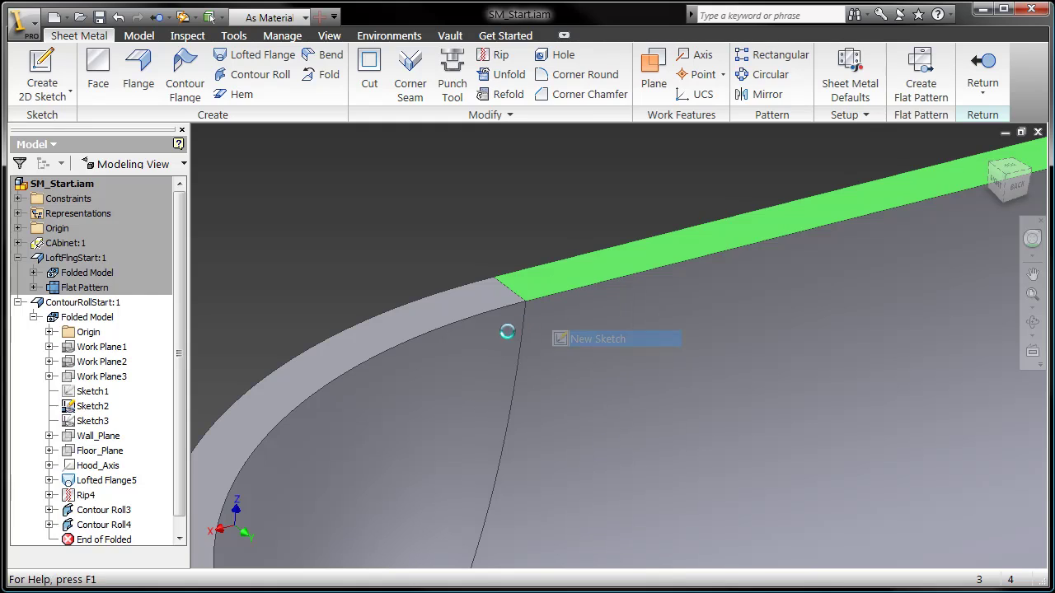
pyautogui.click(348, 91)
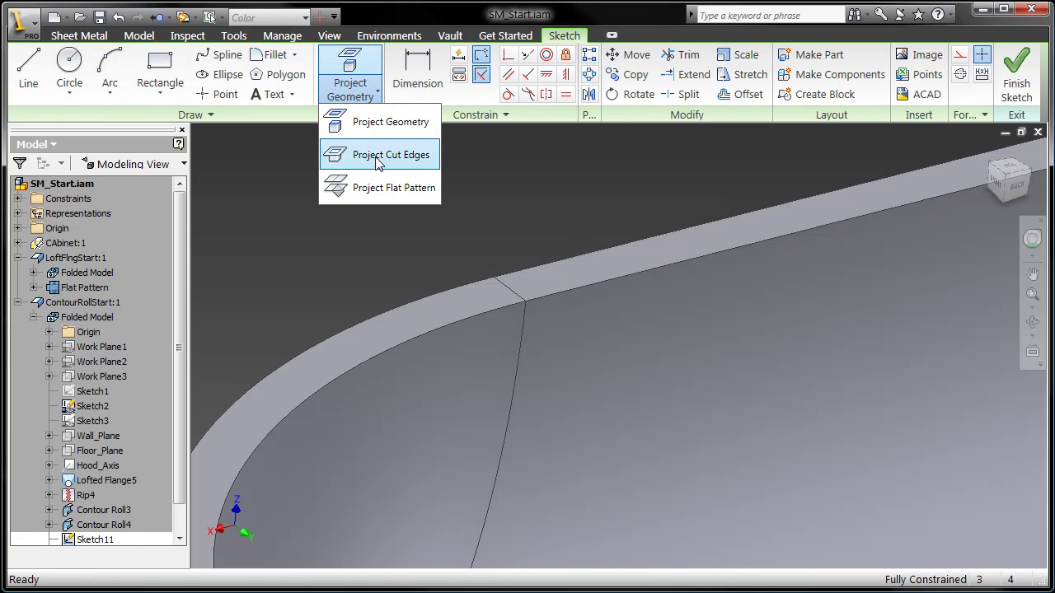
pyautogui.click(376, 155)
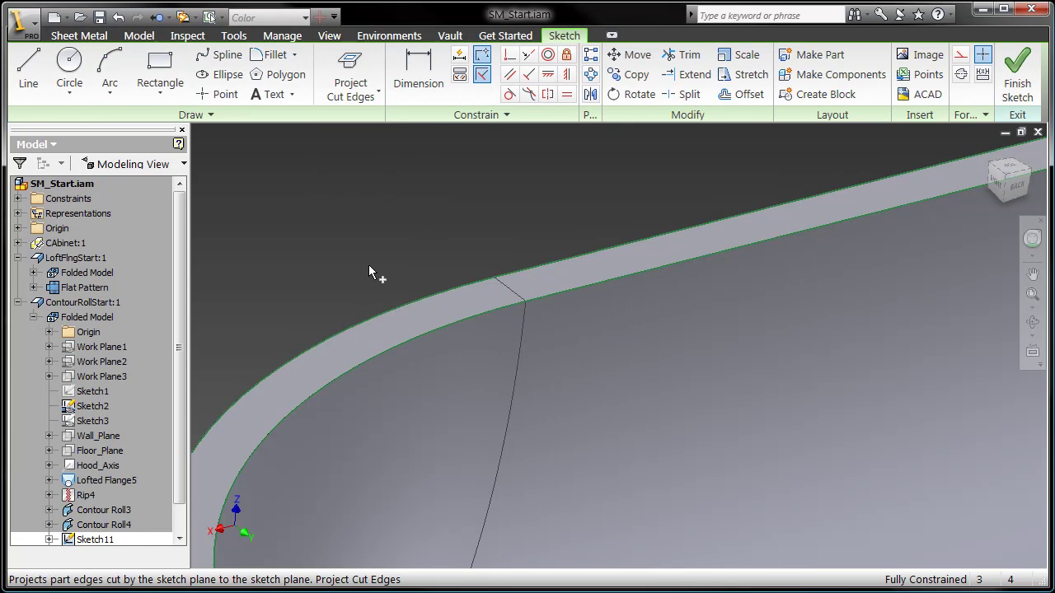
pyautogui.scroll(-6, 368, 264)
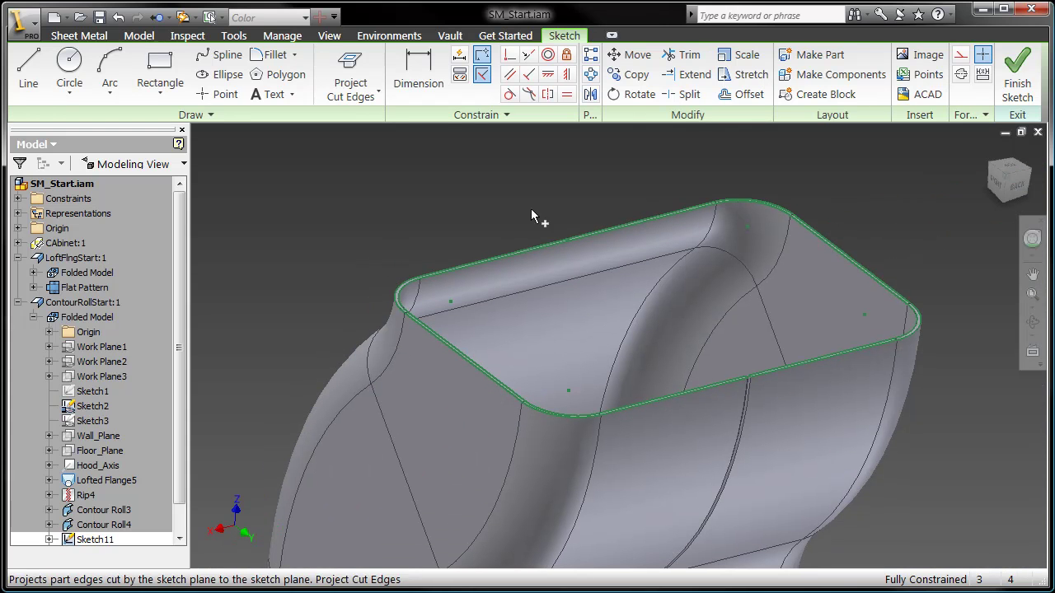
pyautogui.click(1016, 75)
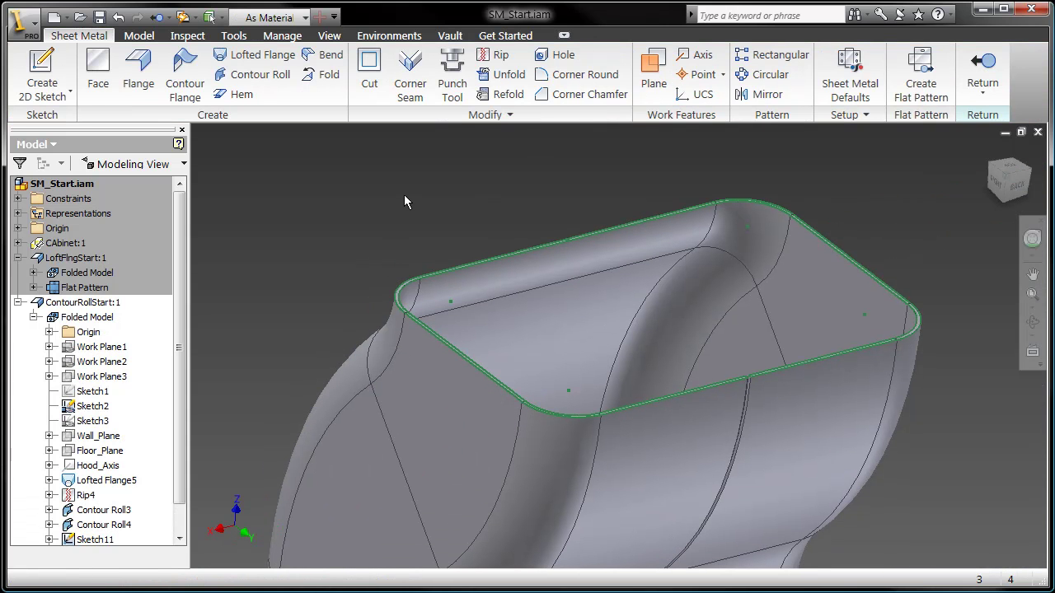
# Extrude the projected rim profile 20 in straight out from the top of the second contour roll.
pyautogui.press('e')
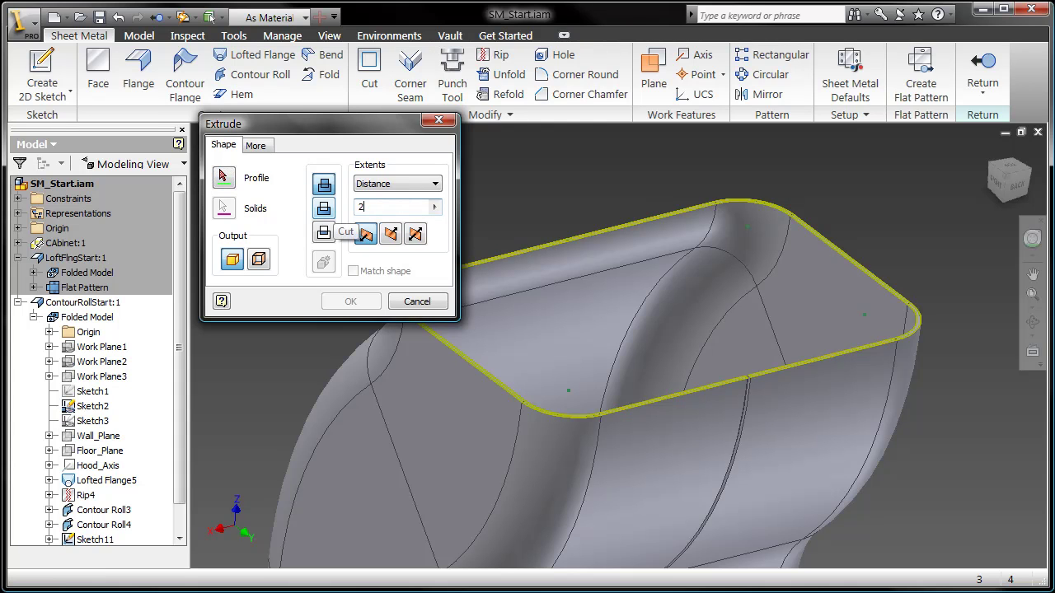
pyautogui.scroll(3, 413, 395)
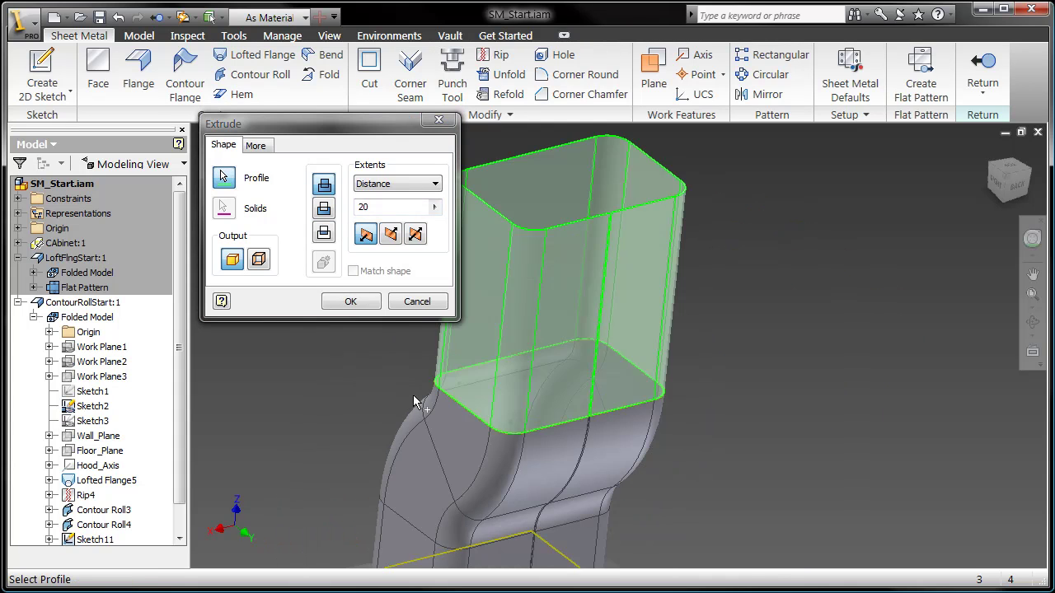
pyautogui.moveTo(412, 395); pyautogui.dragTo(474, 356, button='middle')
pyautogui.click(346, 304)
pyautogui.scroll(3, 359, 318)
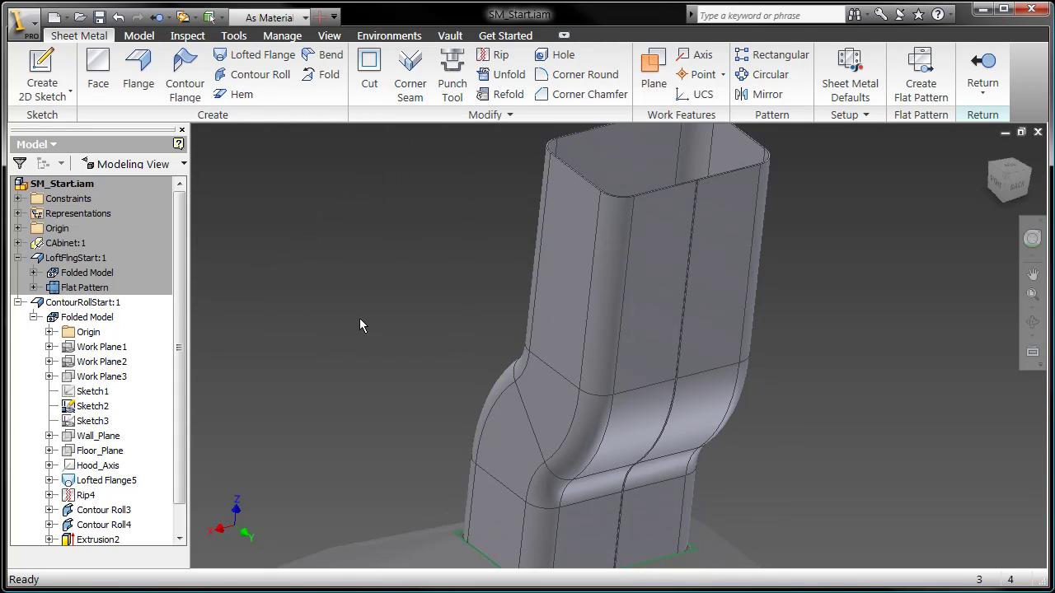
# Unfold both contour rolls of the duct, using the upper reference plane at the end of the second roll as the stationary reference.
pyautogui.press('F5')
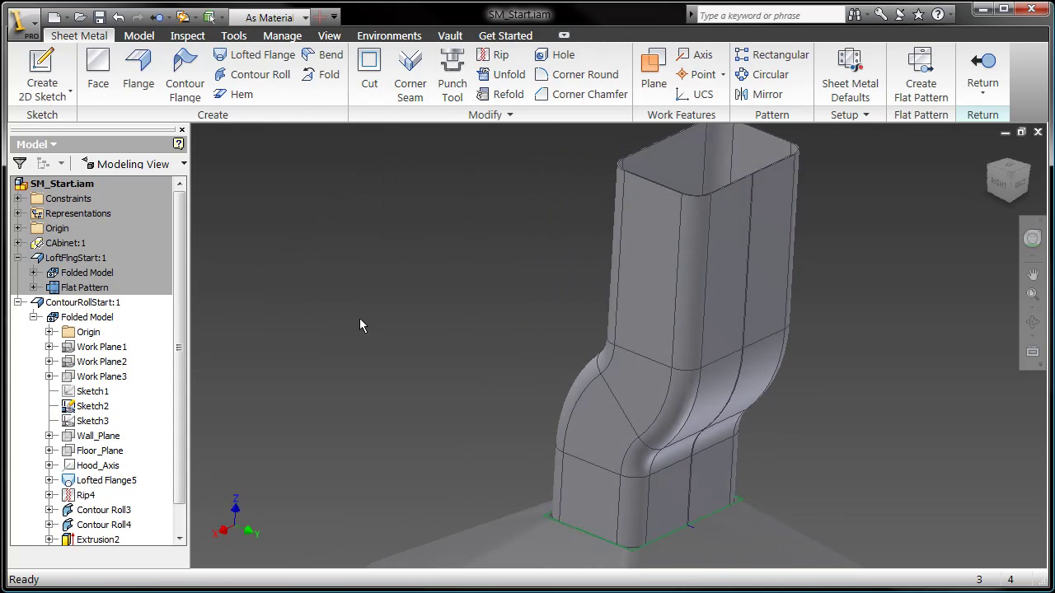
pyautogui.press('F5')
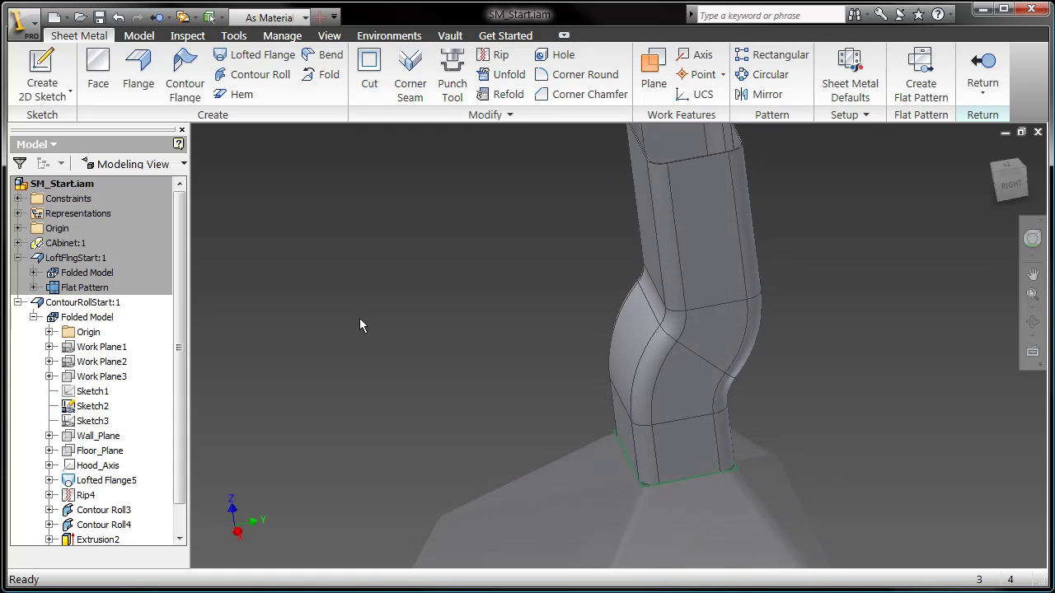
pyautogui.press('F5')
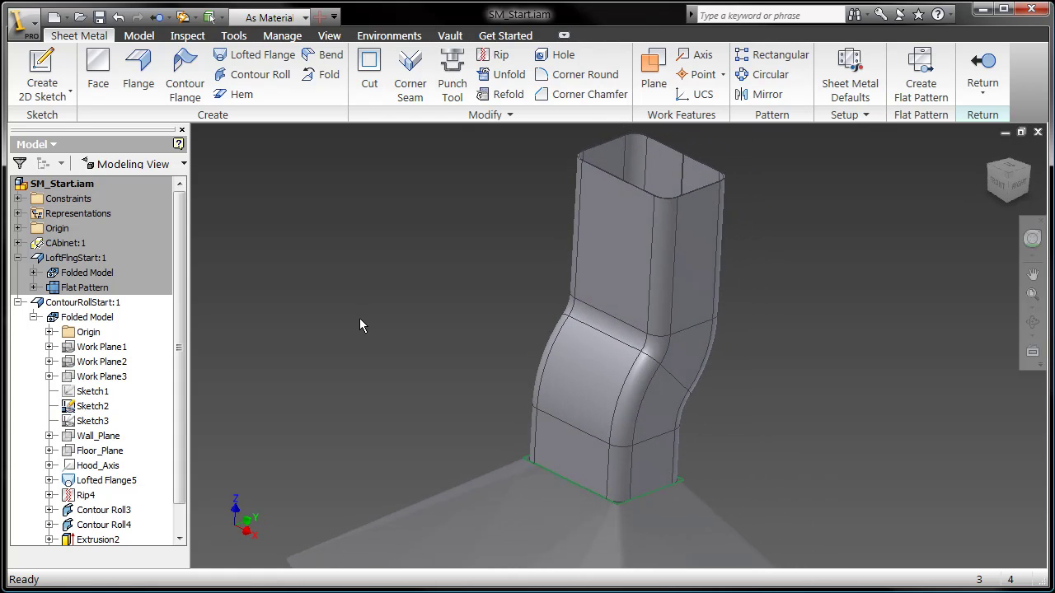
pyautogui.click(505, 75)
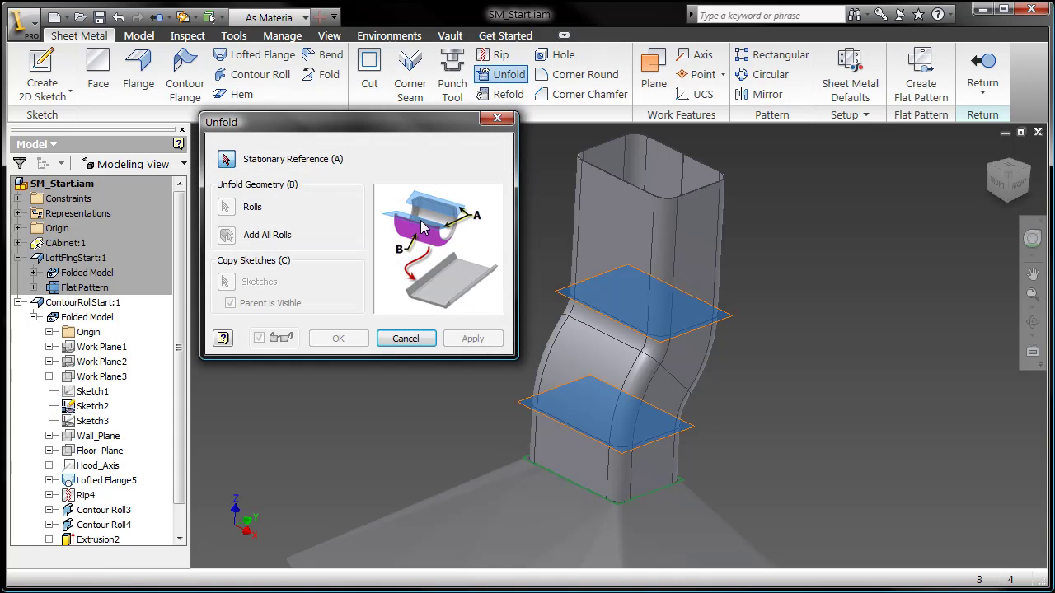
pyautogui.click(586, 307)
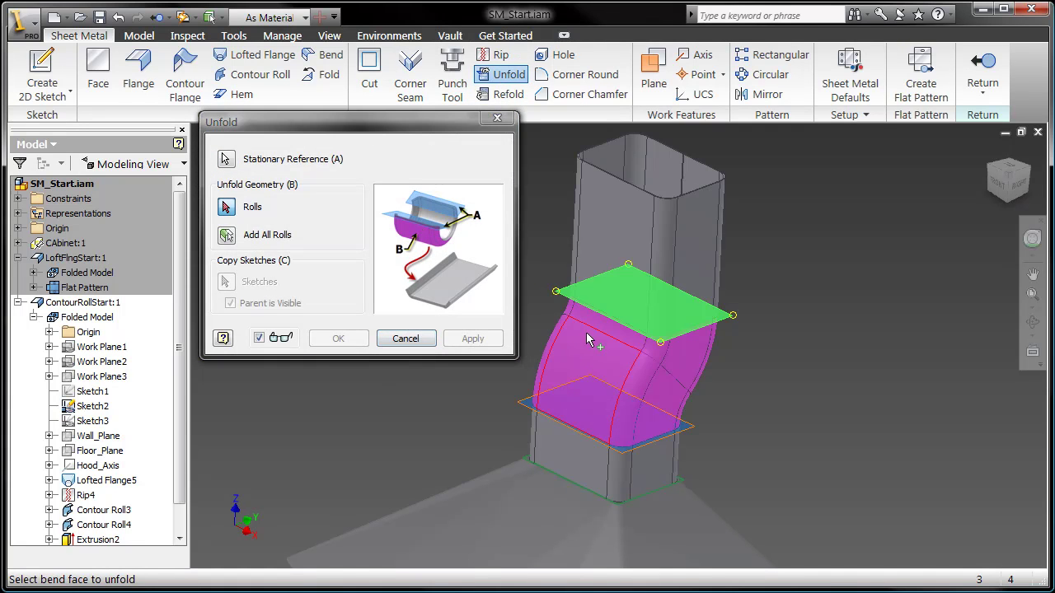
pyautogui.click(590, 339)
pyautogui.click(540, 367)
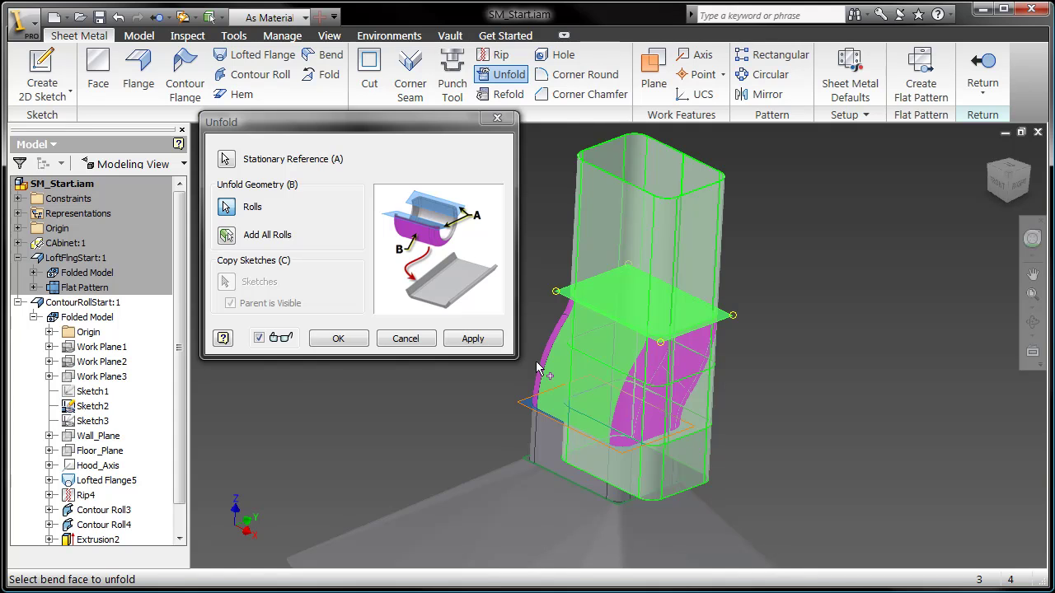
pyautogui.click(344, 338)
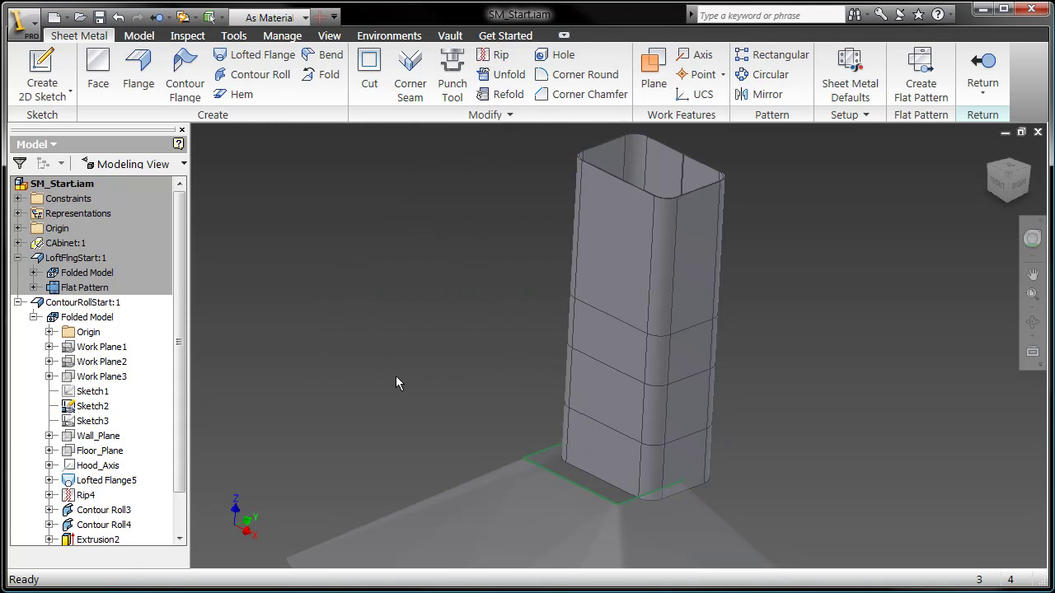
# Start a sketch on the flat front face of the unfolded upper roll and project the edge it shares with the lower roll.
pyautogui.press('F5')
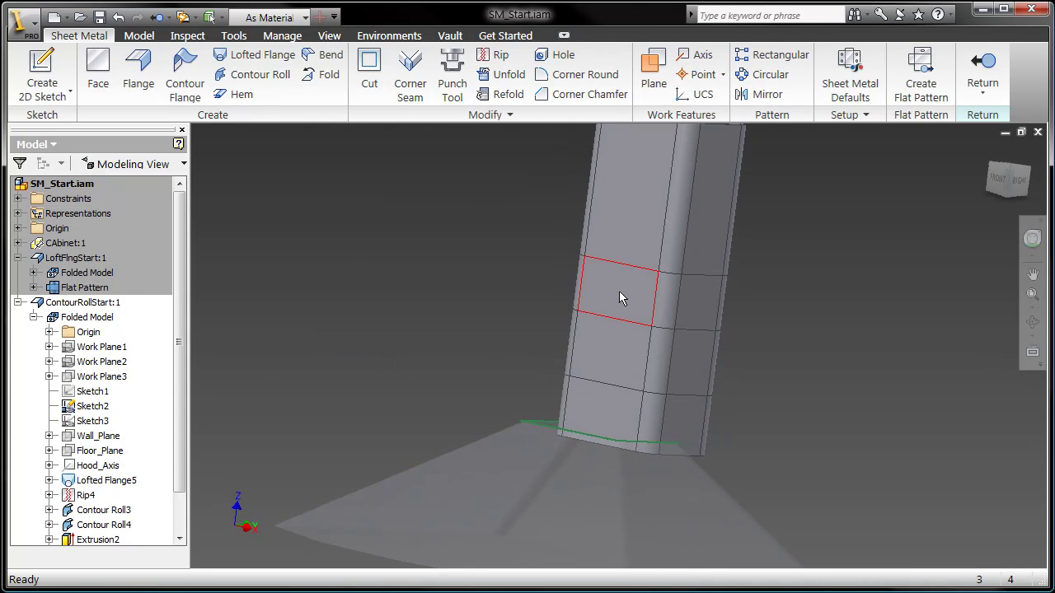
pyautogui.rightClick(619, 290)
pyautogui.click(636, 350)
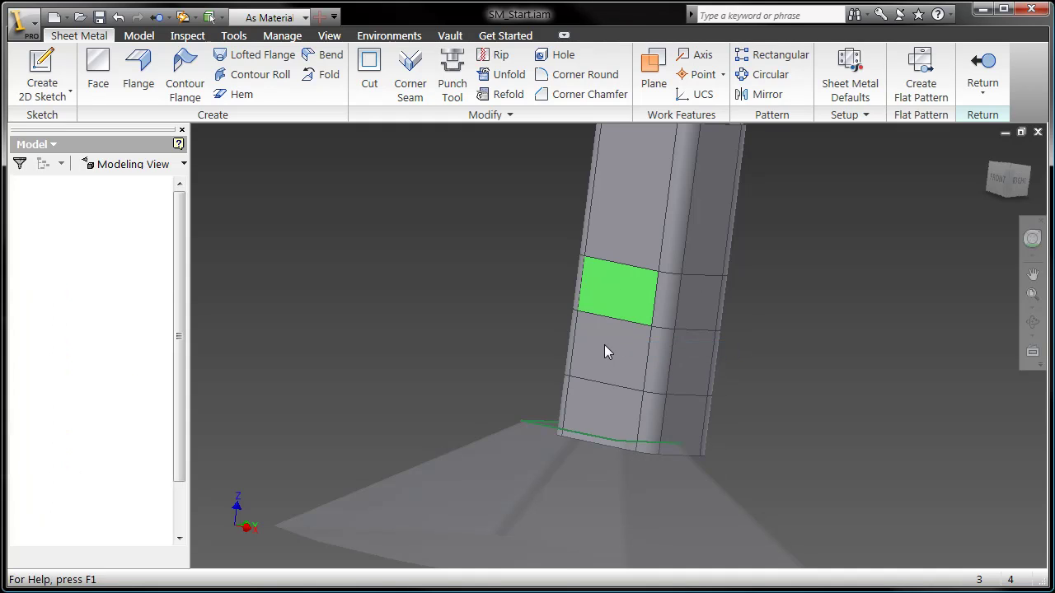
pyautogui.scroll(-4, 561, 314)
pyautogui.click(338, 94)
pyautogui.click(370, 127)
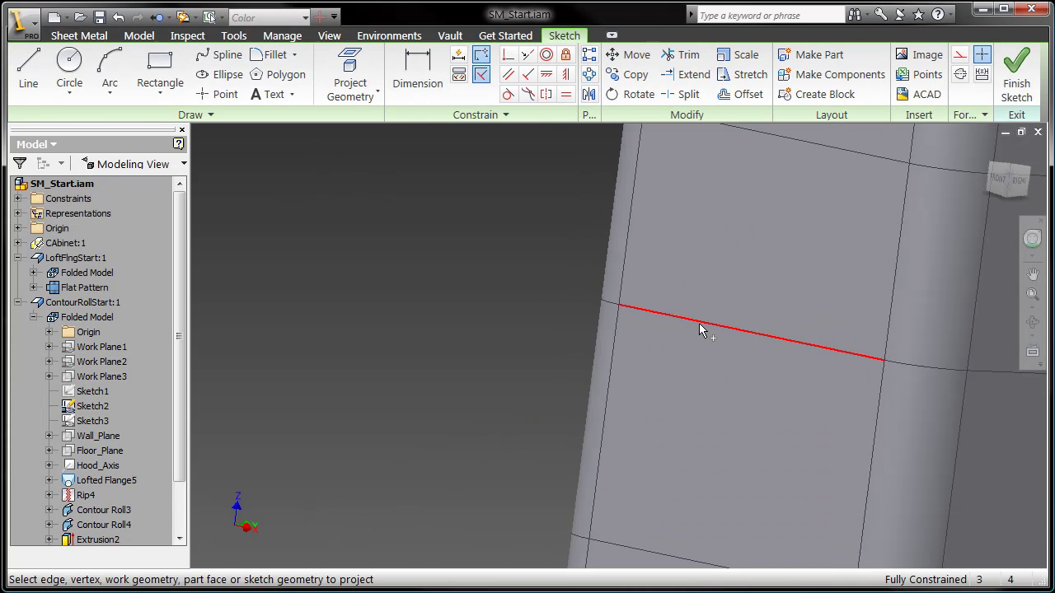
# Place a center point at the midpoint of the projected edge and finish the sketch.
pyautogui.click(218, 94)
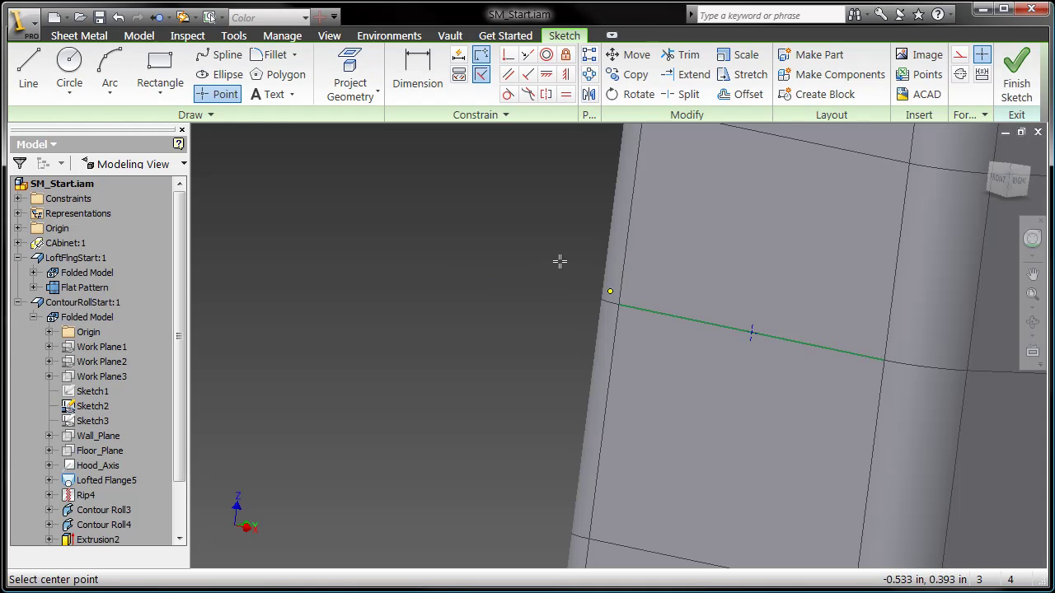
pyautogui.press('F5')
pyautogui.rightClick(409, 203)
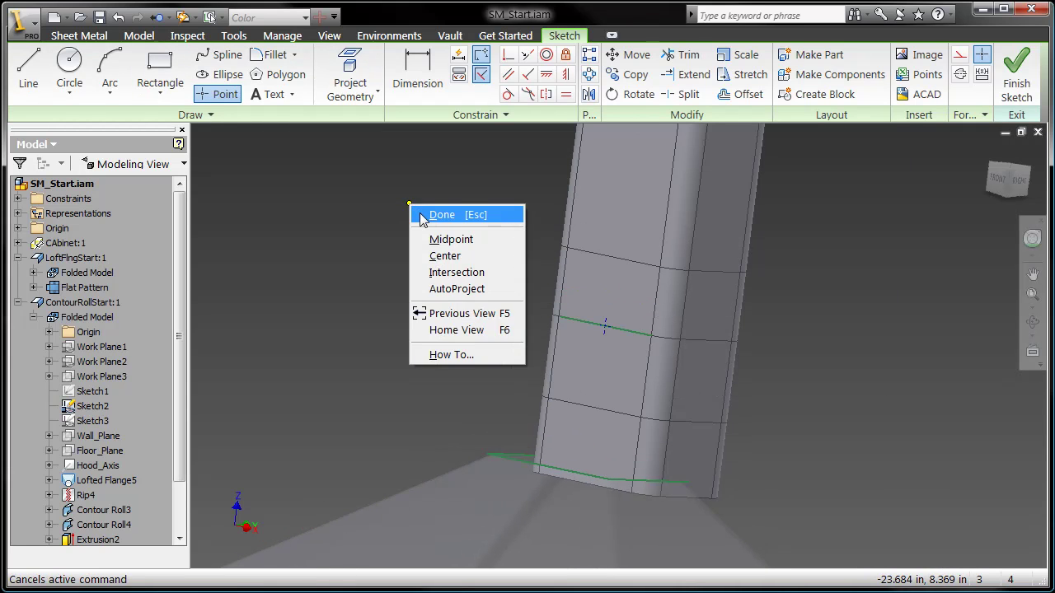
pyautogui.click(442, 214)
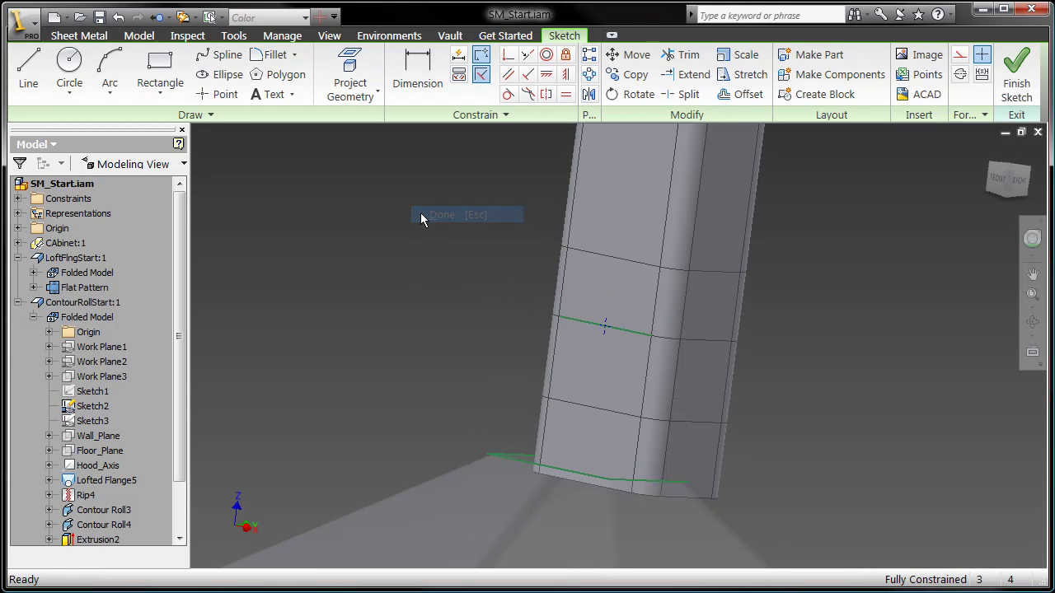
pyautogui.click(1018, 74)
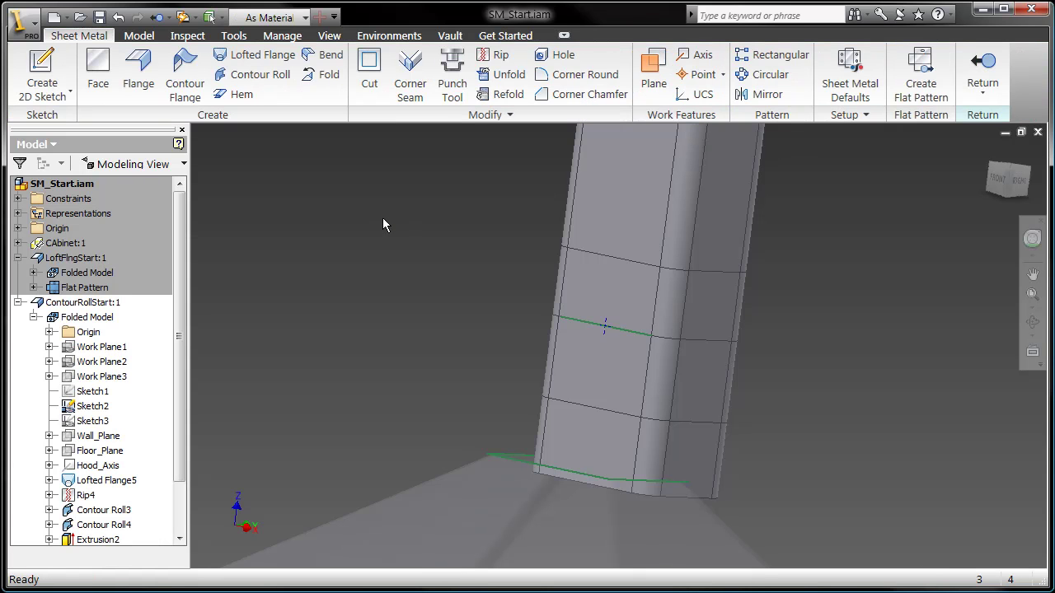
# Punch the Stiffener.ide feature into the duct's front face at the sketched center point.
pyautogui.click(451, 83)
pyautogui.click(497, 258)
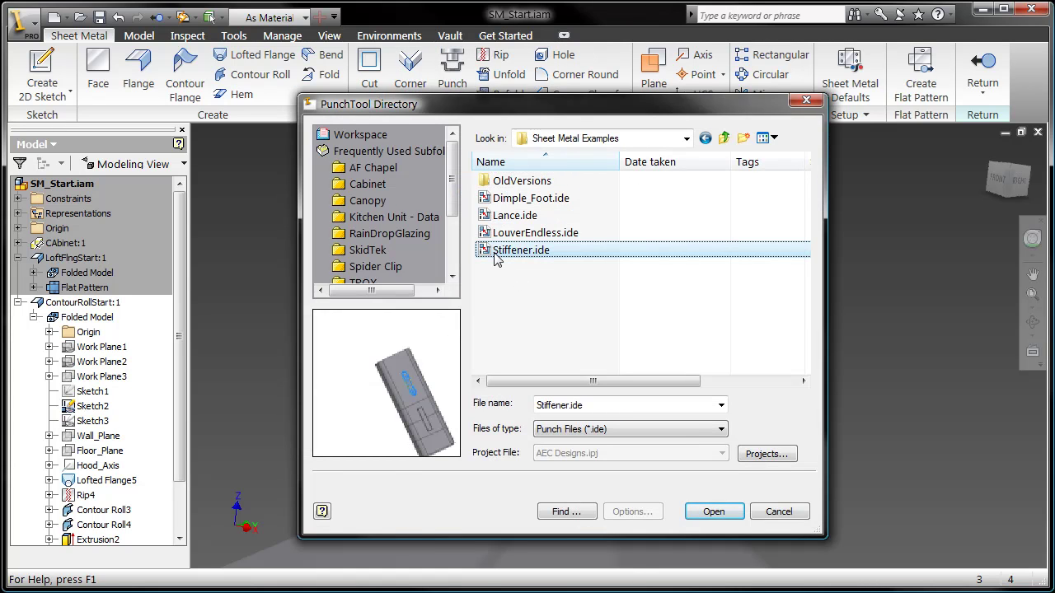
pyautogui.doubleClick(485, 251)
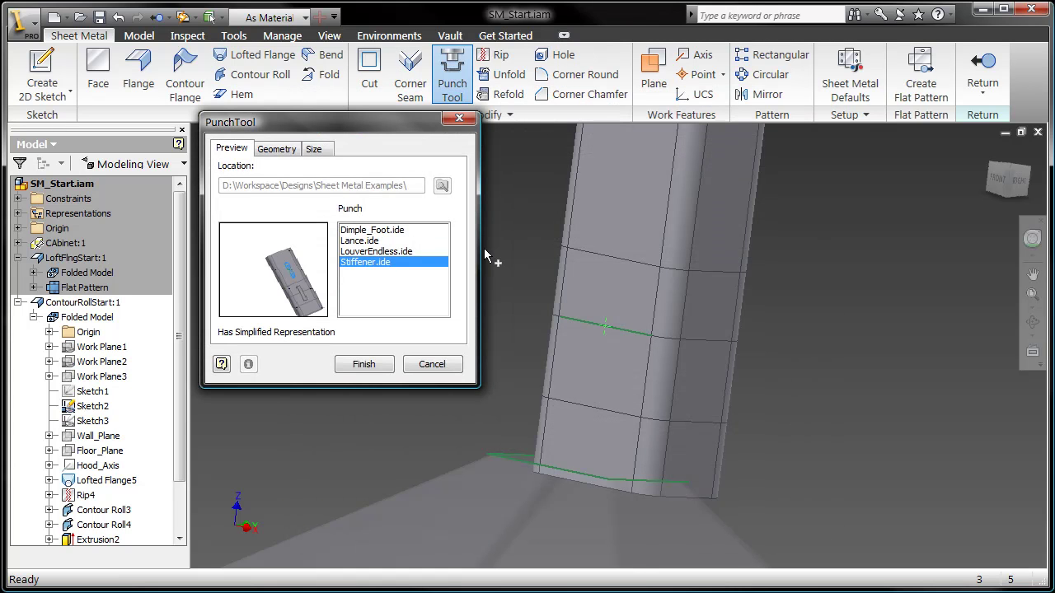
pyautogui.click(363, 365)
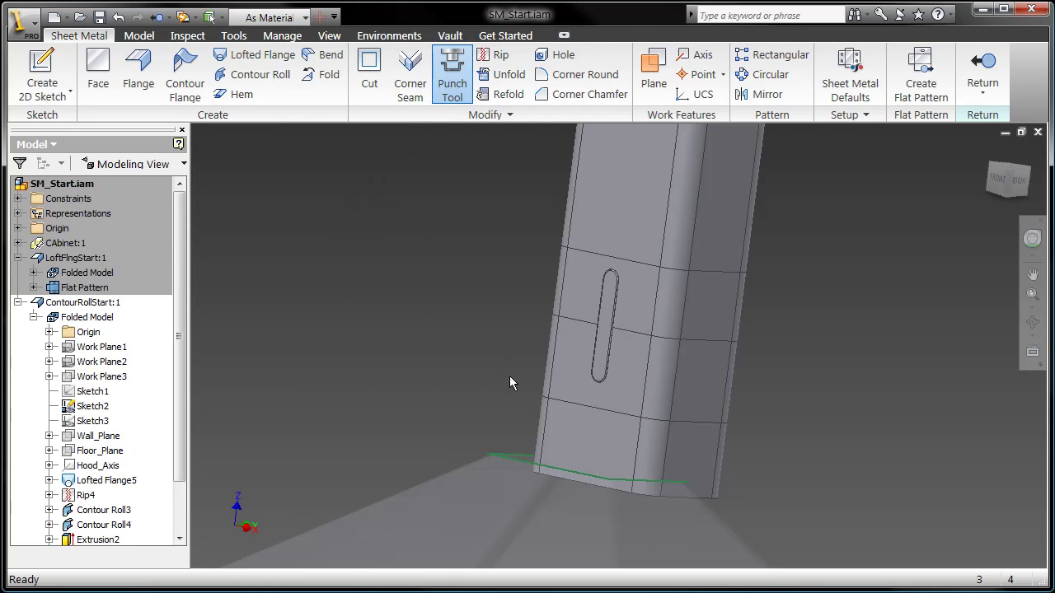
# Start a Flange and select the four consecutive edges along one side of the rip seam on the unfolded duct.
pyautogui.scroll(3, 509, 380)
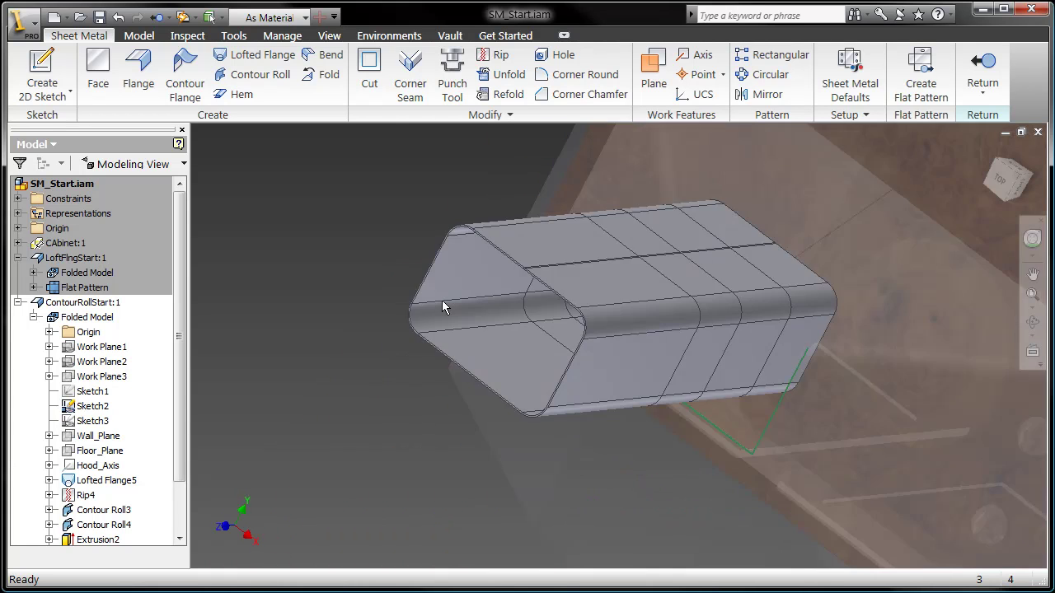
pyautogui.scroll(-5, 618, 301)
pyautogui.moveTo(555, 333); pyautogui.dragTo(544, 401, button='middle')
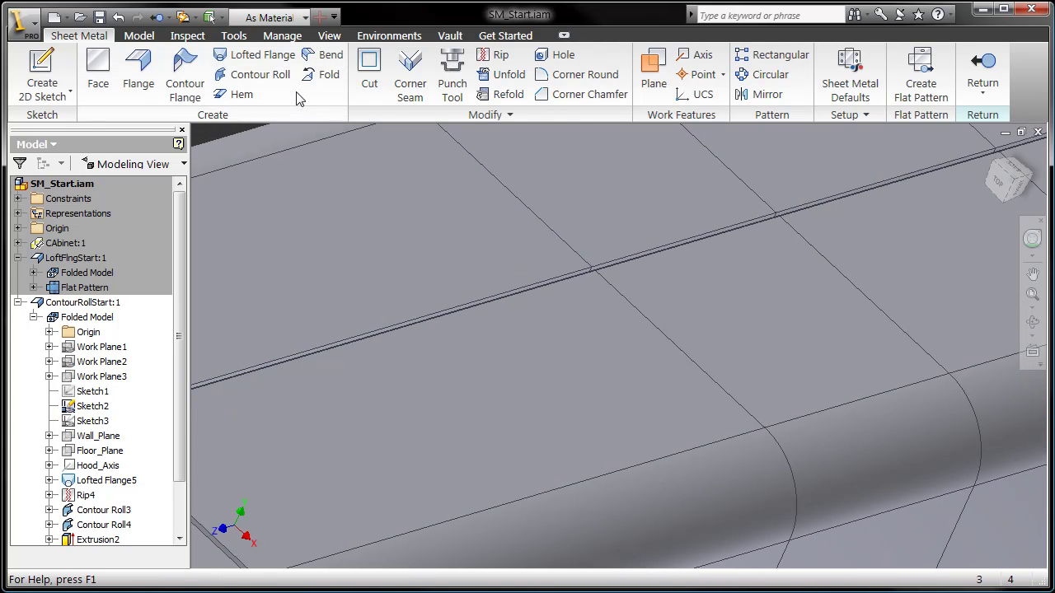
pyautogui.click(137, 71)
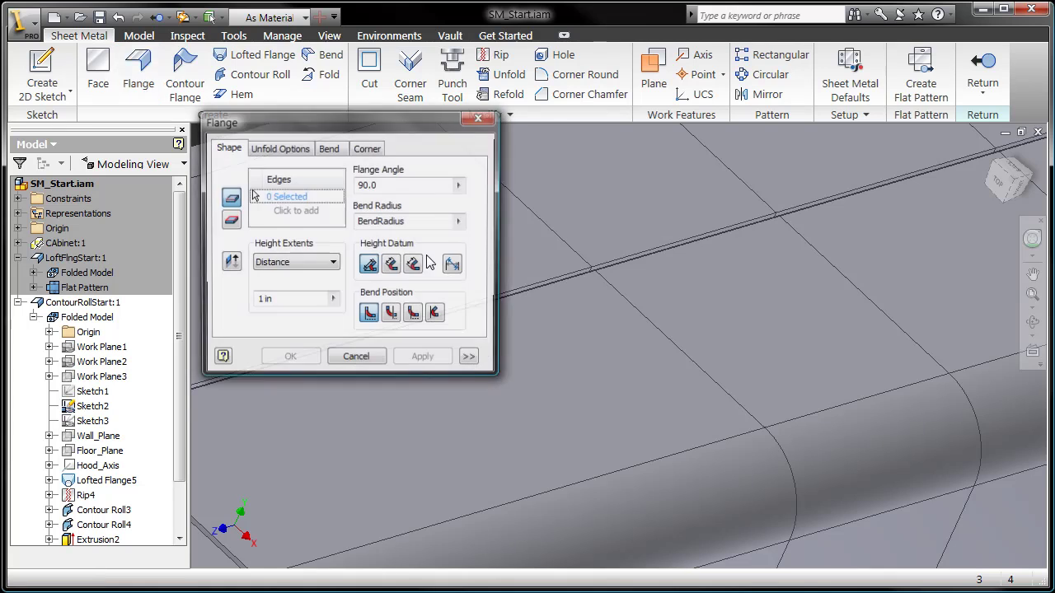
pyautogui.moveTo(544, 244); pyautogui.dragTo(533, 314, button='middle')
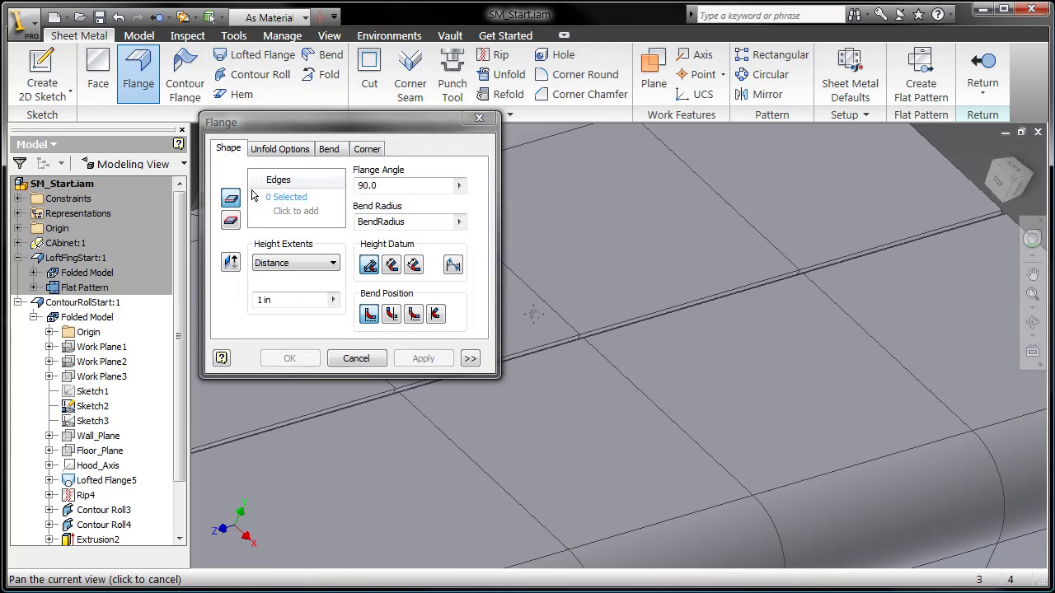
pyautogui.click(874, 262)
pyautogui.click(751, 292)
pyautogui.moveTo(750, 292); pyautogui.dragTo(702, 271, button='middle')
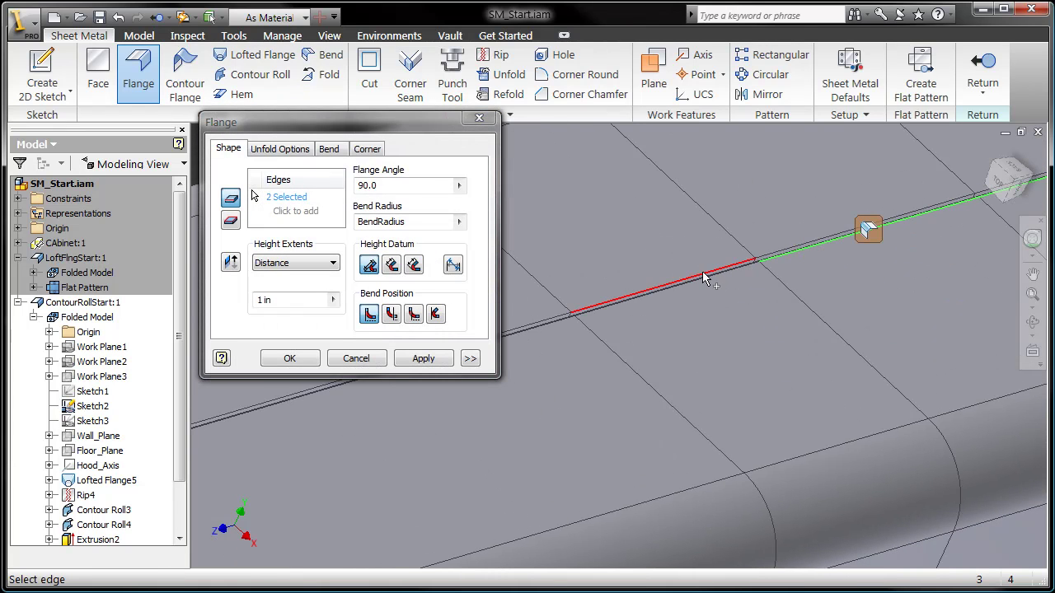
pyautogui.click(707, 284)
pyautogui.moveTo(594, 326); pyautogui.dragTo(641, 276, button='middle')
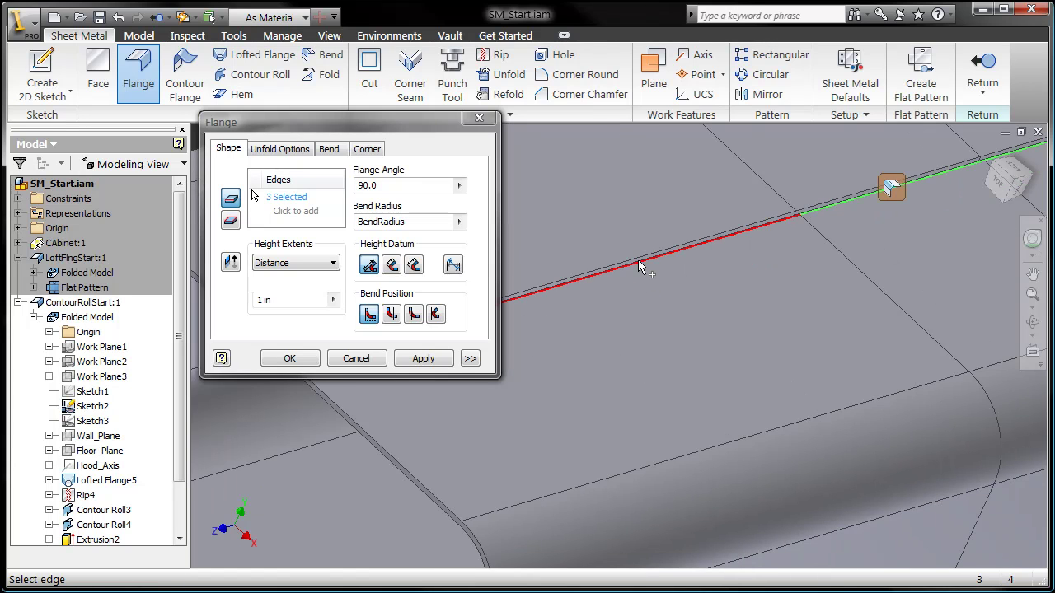
pyautogui.moveTo(659, 368); pyautogui.dragTo(505, 438, button='middle')
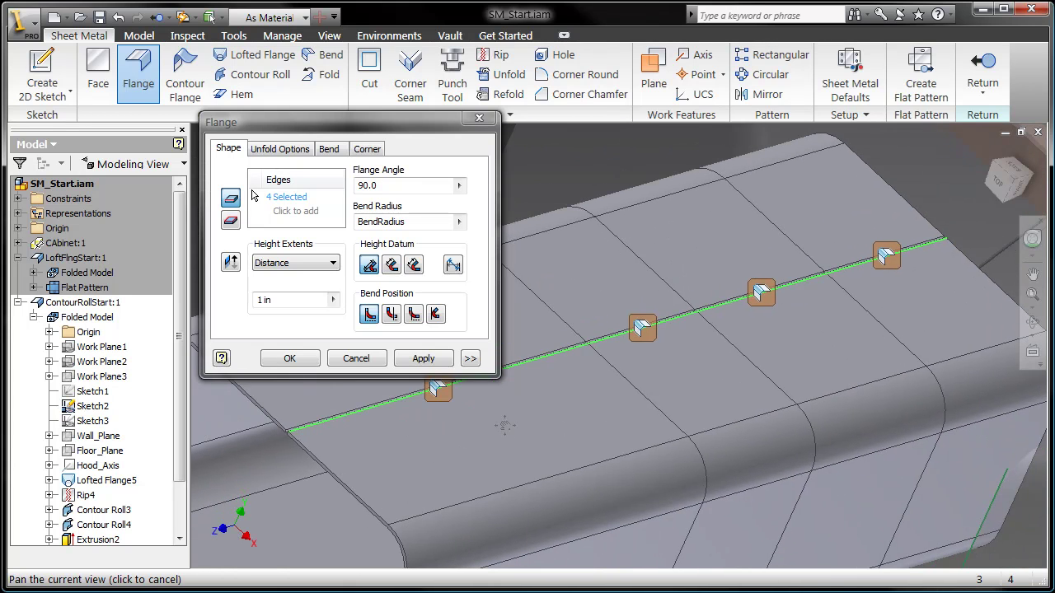
# Enable Old Method for the seam flange, set its angle to 0 deg, and create it with the 1 in distance.
pyautogui.click(469, 358)
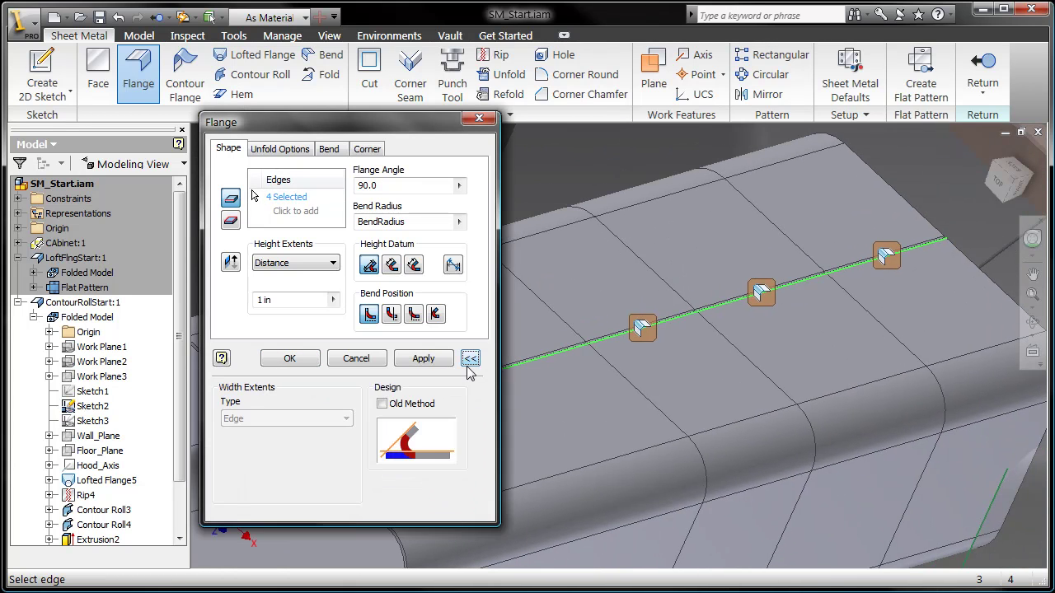
pyautogui.click(382, 404)
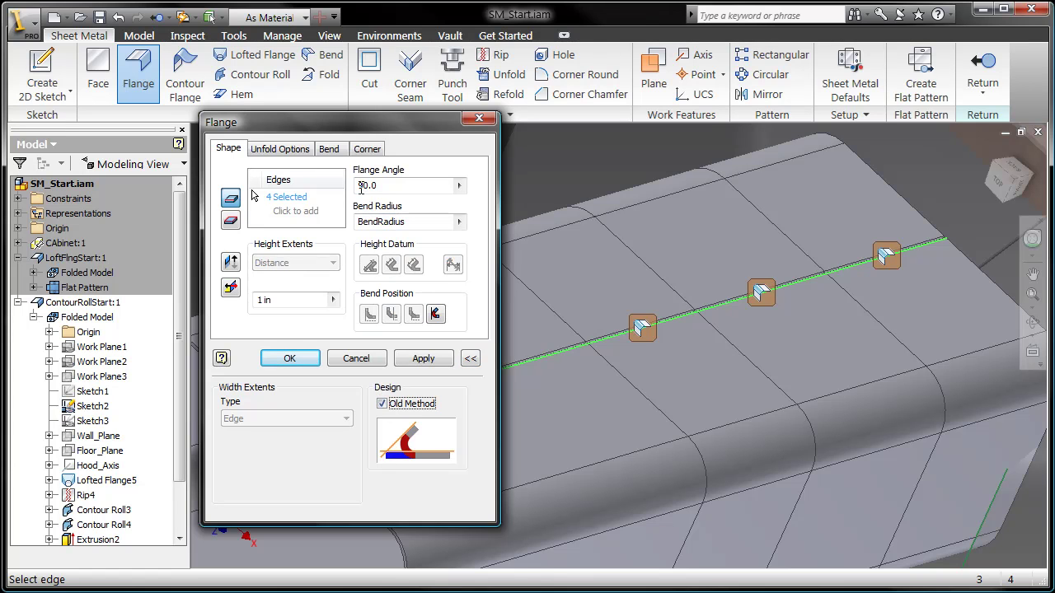
pyautogui.click(459, 186)
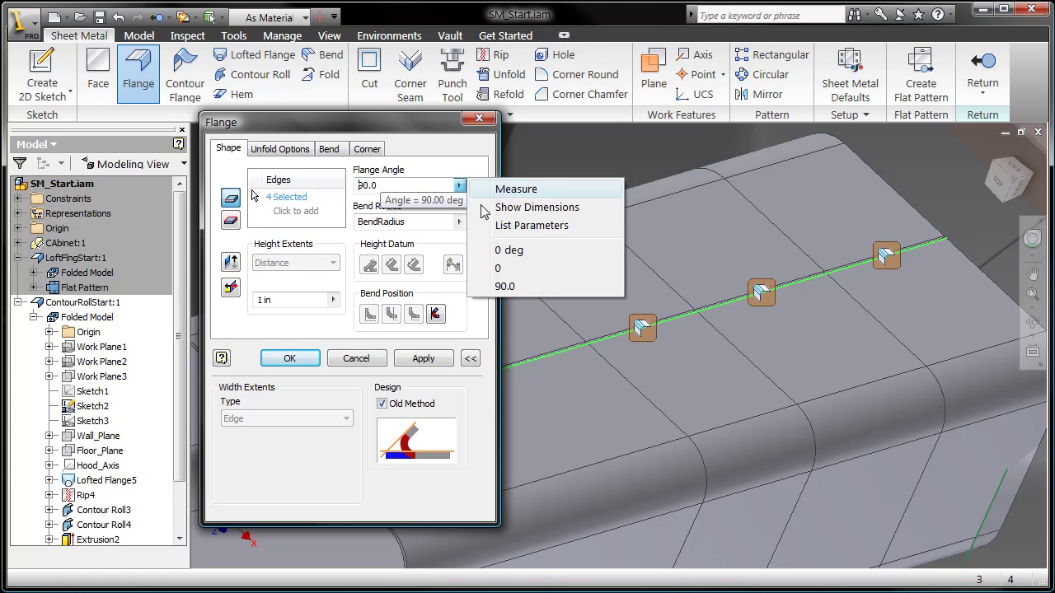
pyautogui.click(513, 250)
pyautogui.scroll(-2, 605, 340)
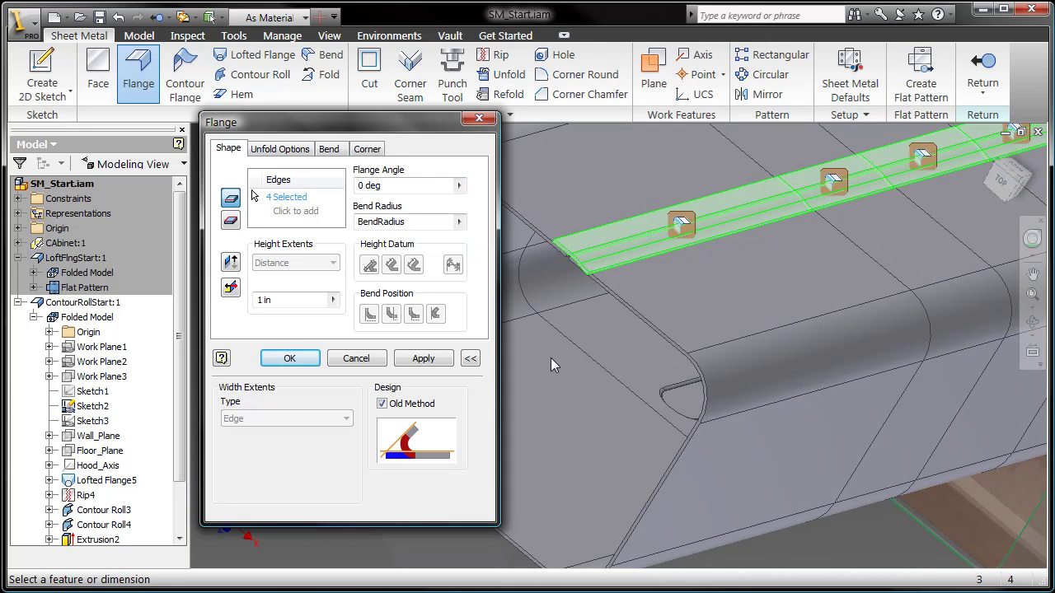
pyautogui.click(290, 359)
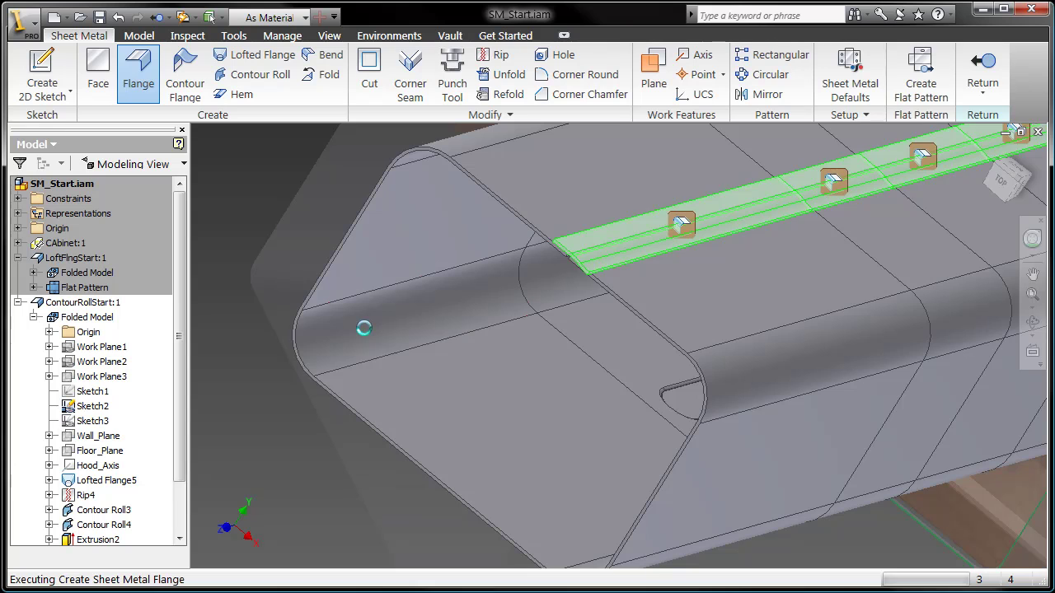
pyautogui.scroll(3, 365, 340)
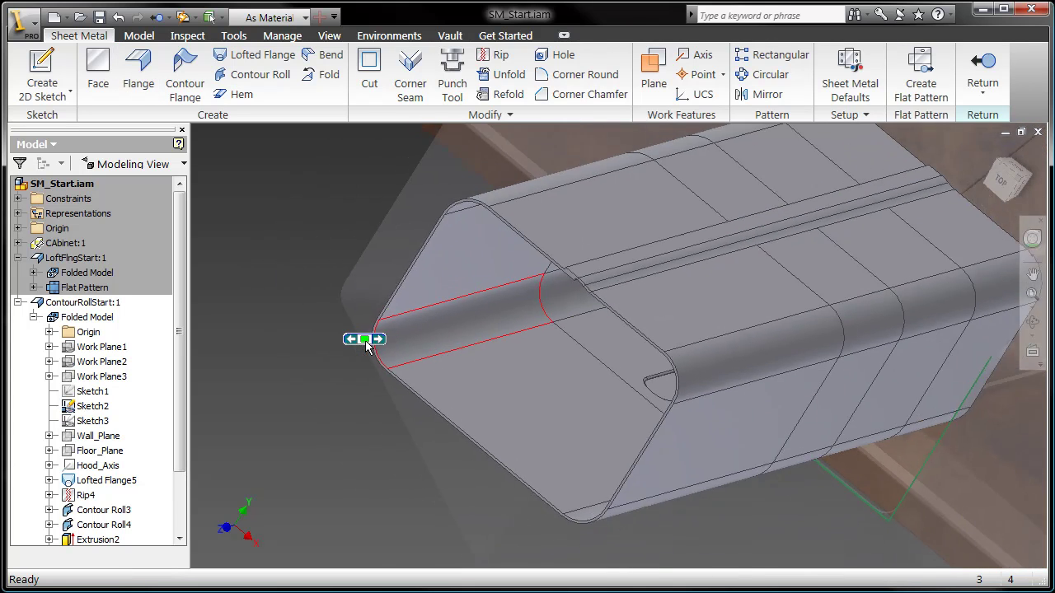
pyautogui.scroll(-4, 452, 323)
pyautogui.scroll(5, 518, 306)
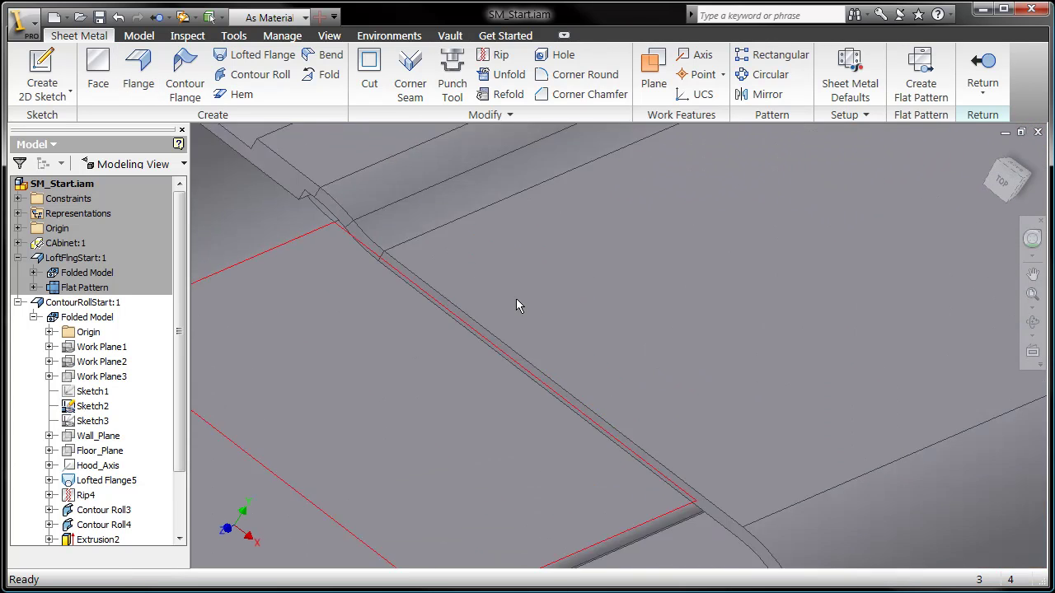
pyautogui.scroll(-10, 517, 314)
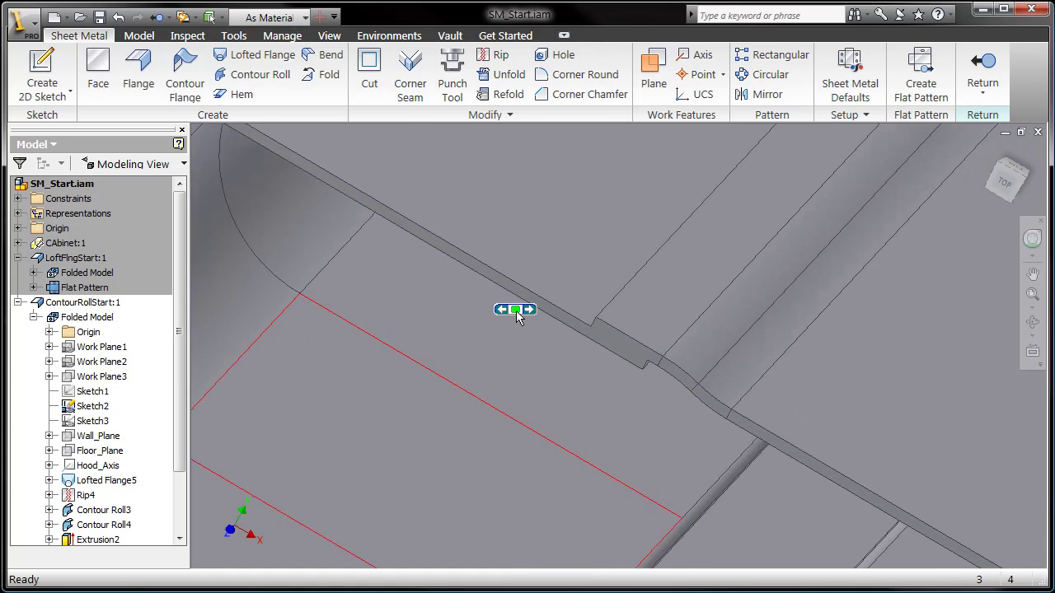
# Refold the duct, with its punched stiffener and seam flange, by applying Refold Feature to the Unfold2 feature.
pyautogui.press('F6')
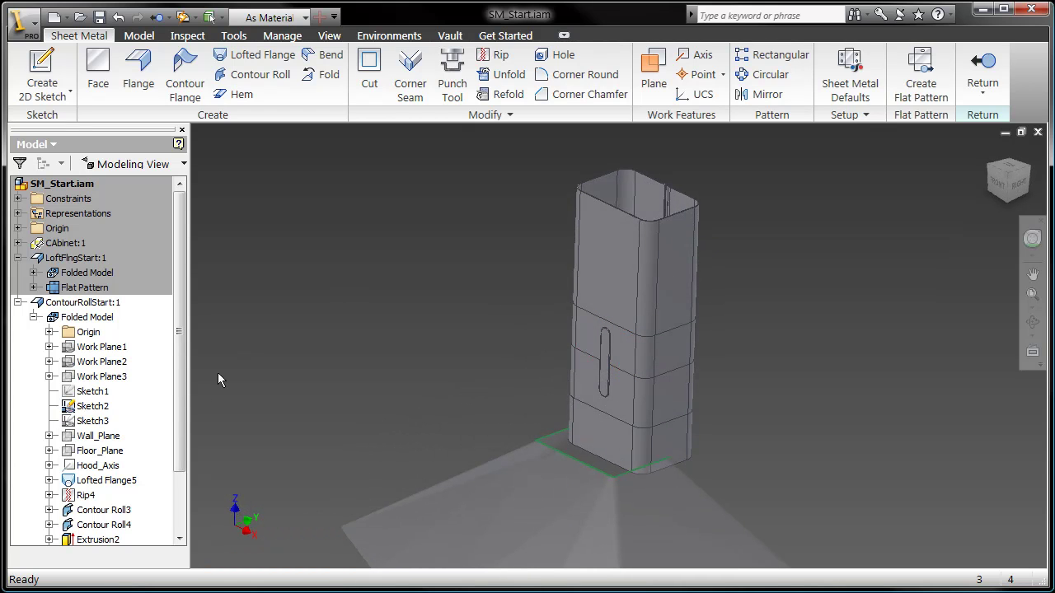
pyautogui.moveTo(179, 388); pyautogui.dragTo(183, 455)
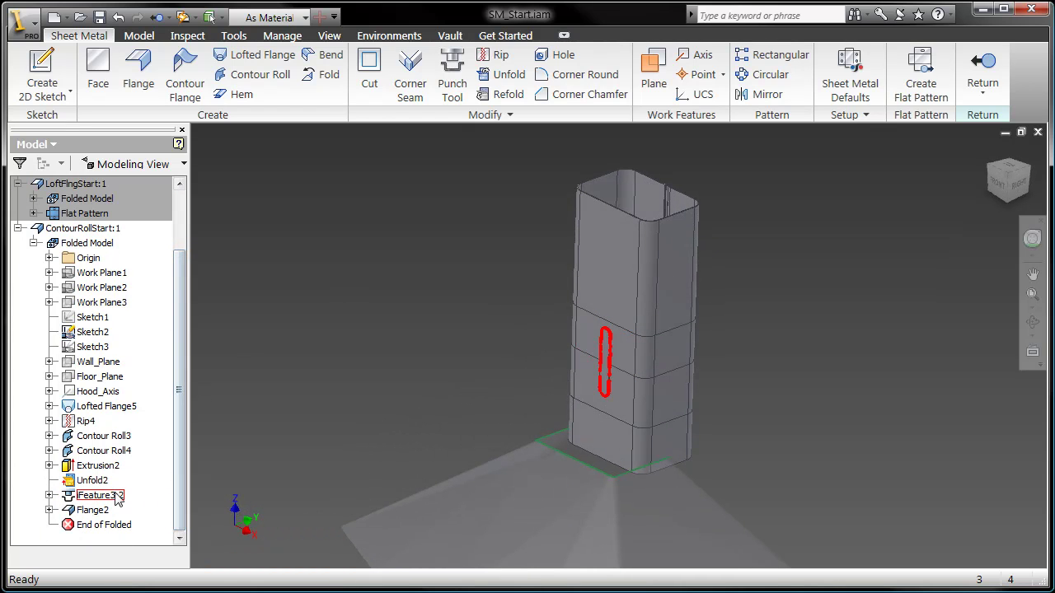
pyautogui.rightClick(94, 483)
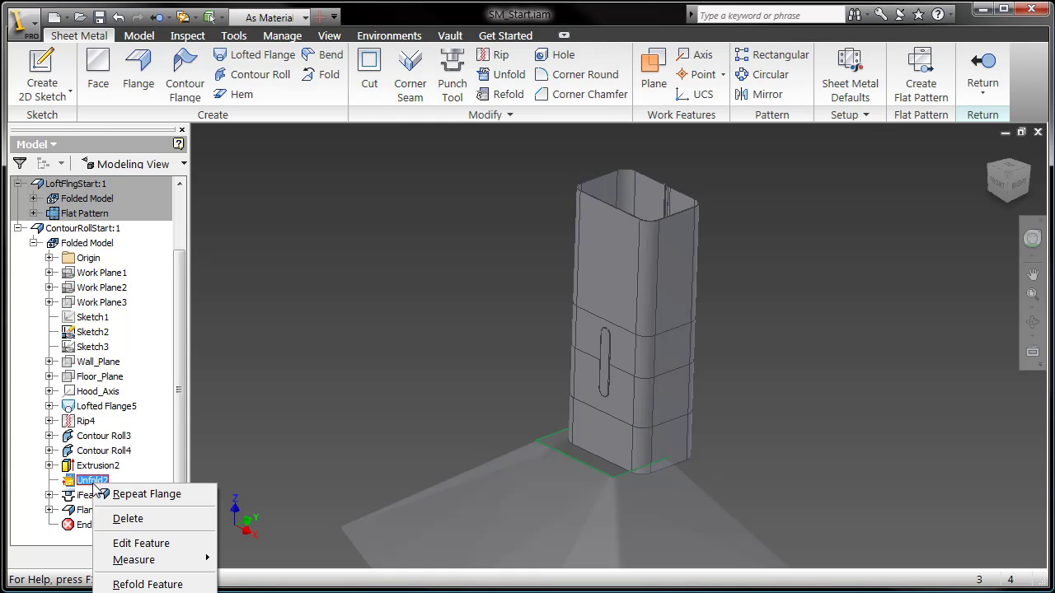
pyautogui.click(144, 584)
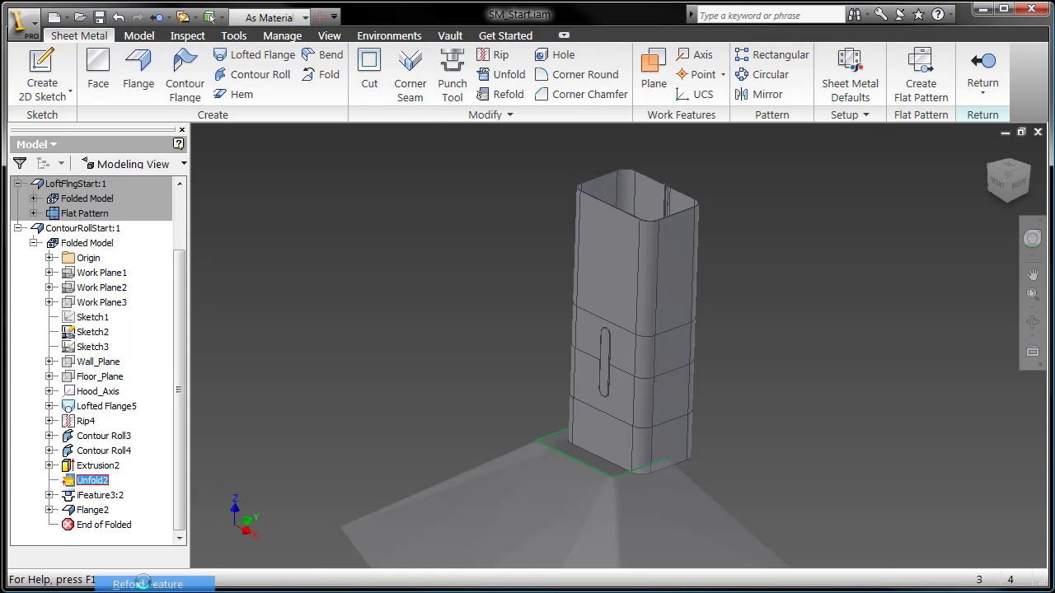
pyautogui.scroll(5, 581, 369)
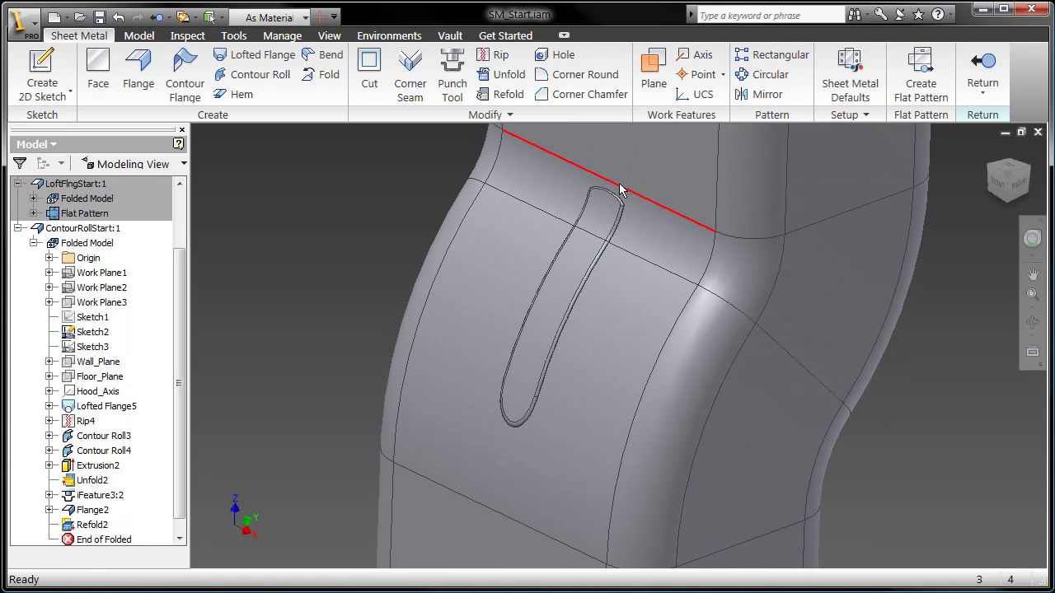
# Create the flat pattern of the refolded duct, then close the part window to go back to the full hood assembly.
pyautogui.click(921, 72)
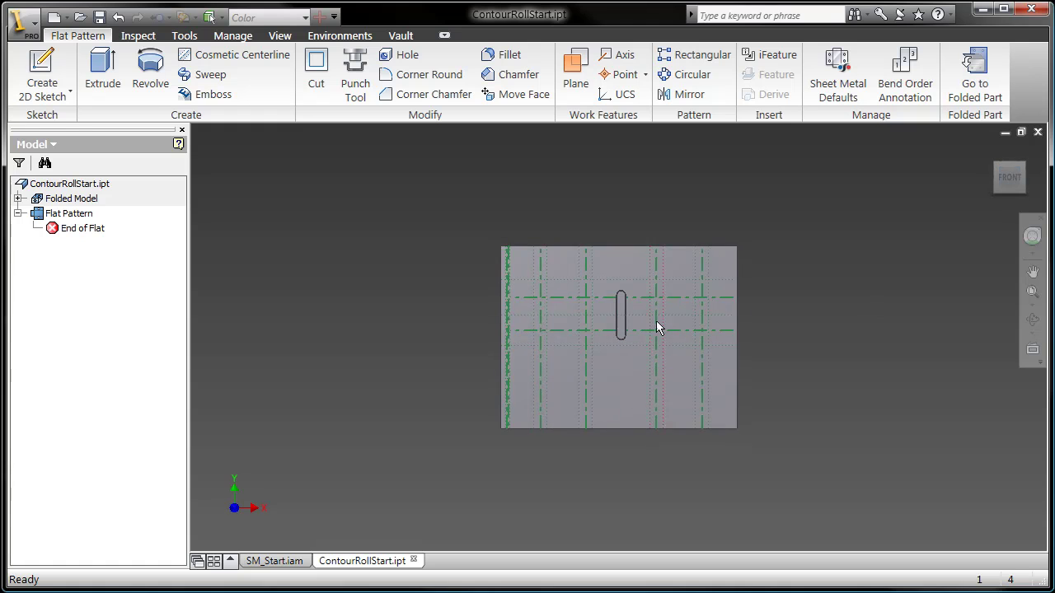
pyautogui.moveTo(558, 342)
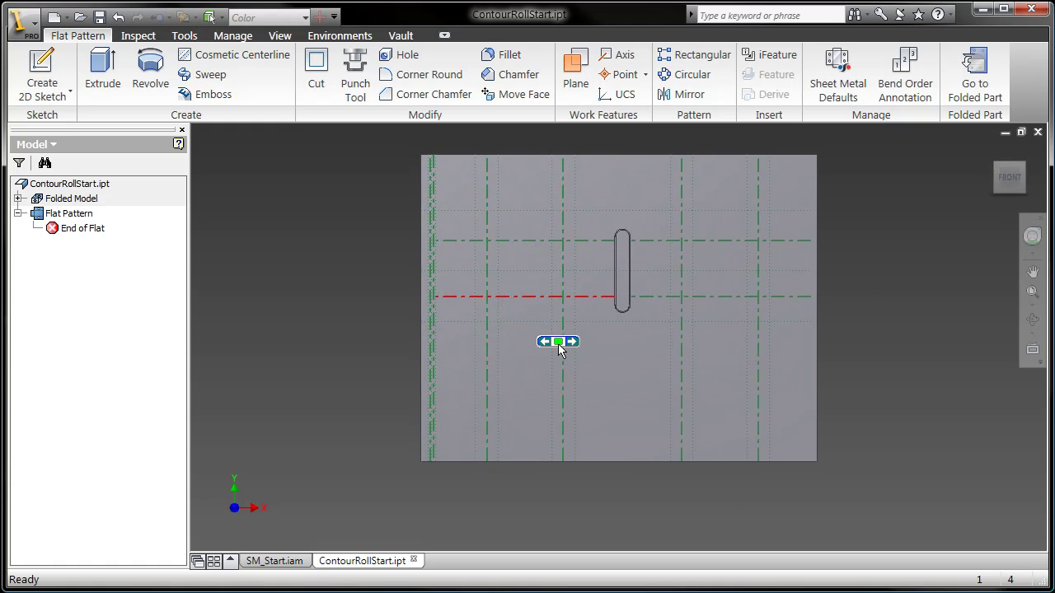
pyautogui.click(1037, 132)
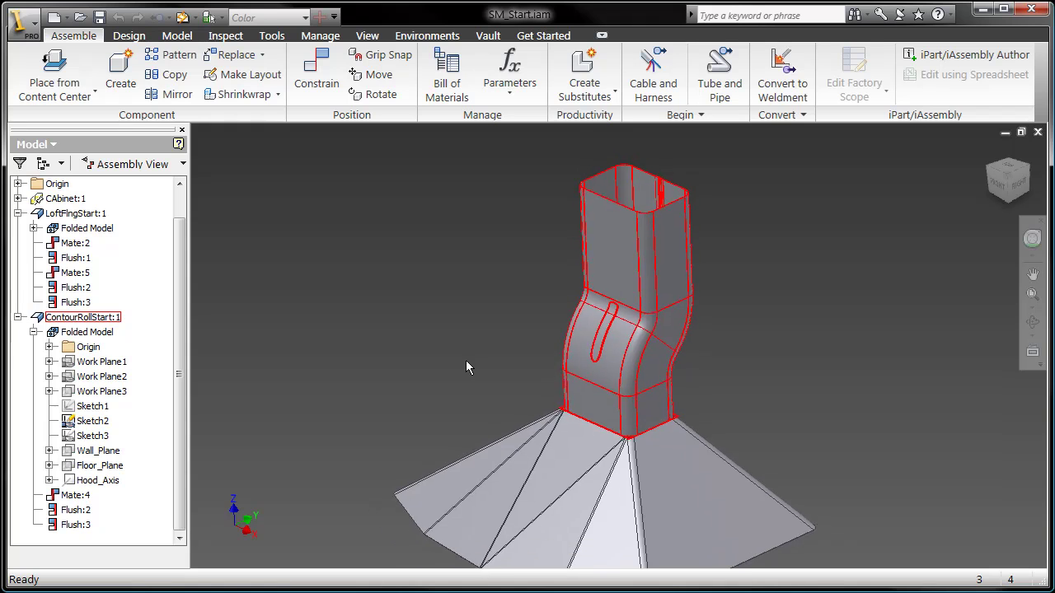
pyautogui.click(448, 345)
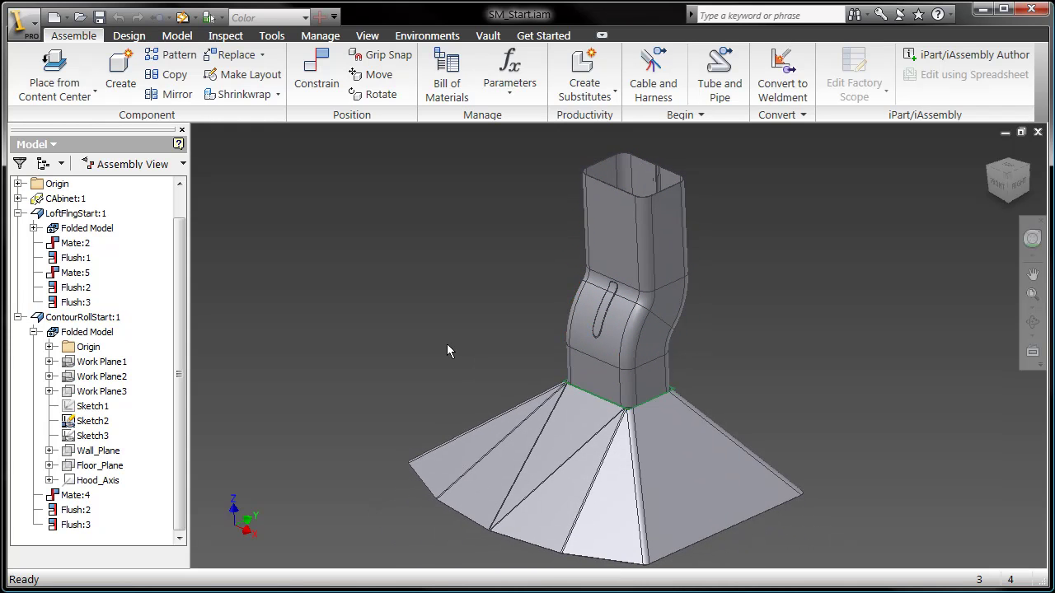